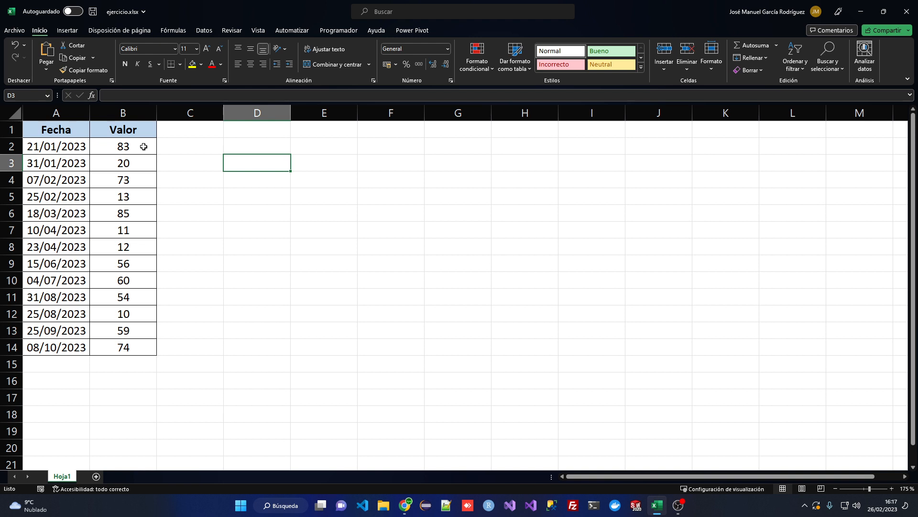
Step: Examine the dates in A2:A14 and their matching values in B2:B14
drag(144, 146, 147, 351)
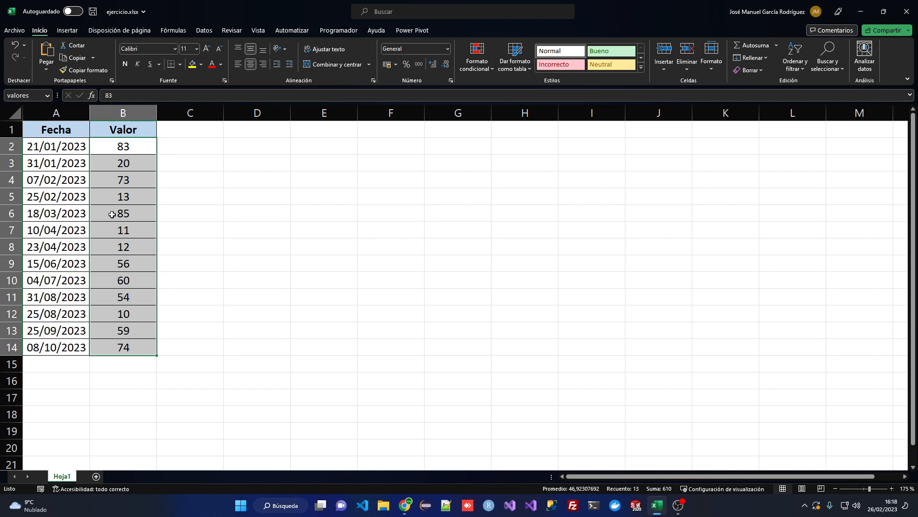
drag(71, 148, 66, 348)
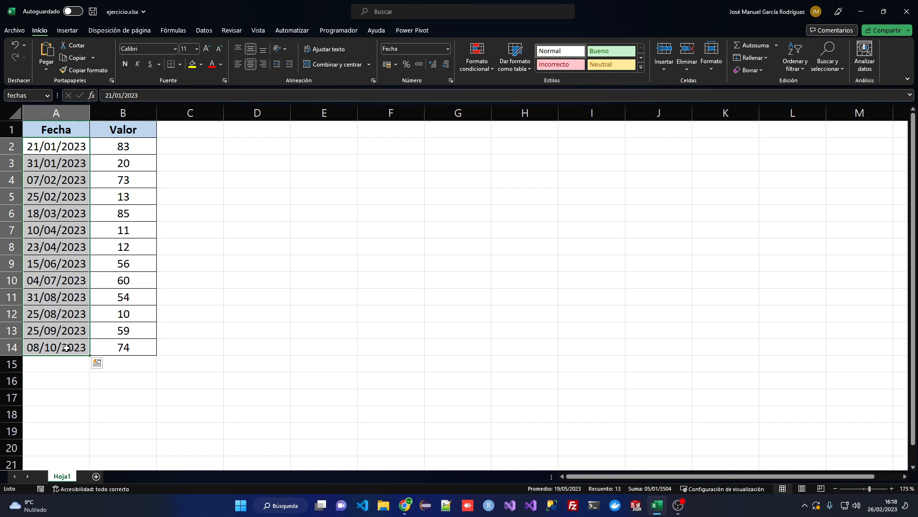
click(56, 248)
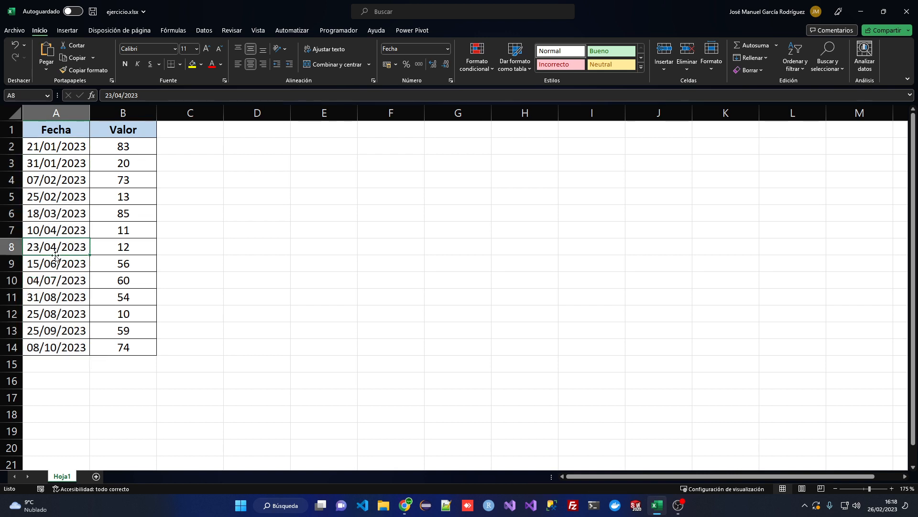
click(56, 261)
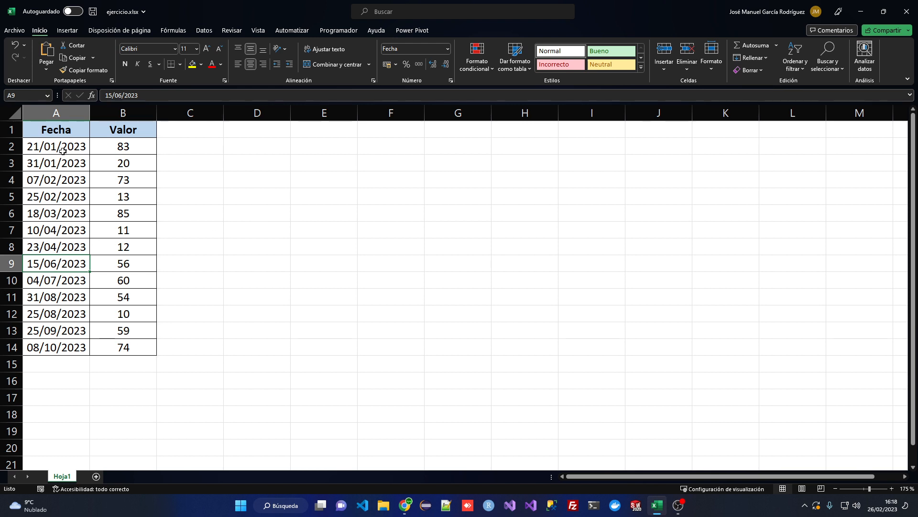
drag(62, 149, 61, 347)
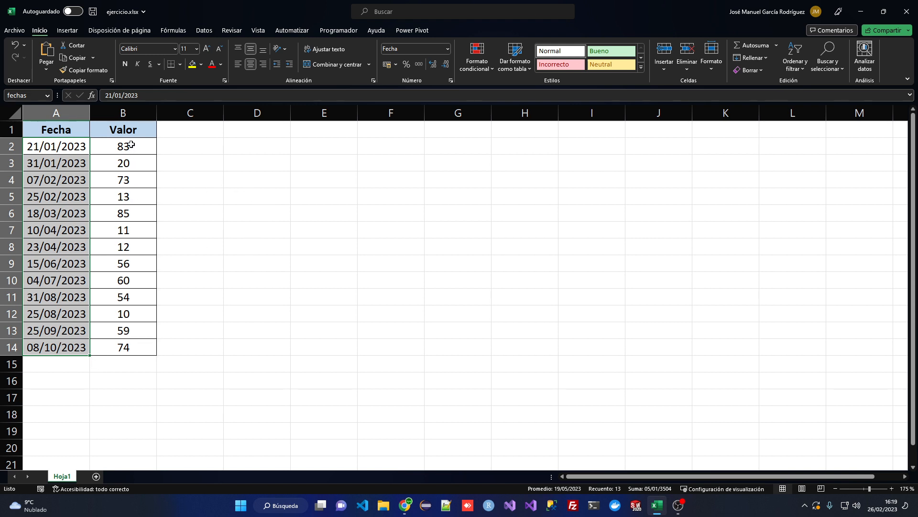
drag(131, 144, 130, 158)
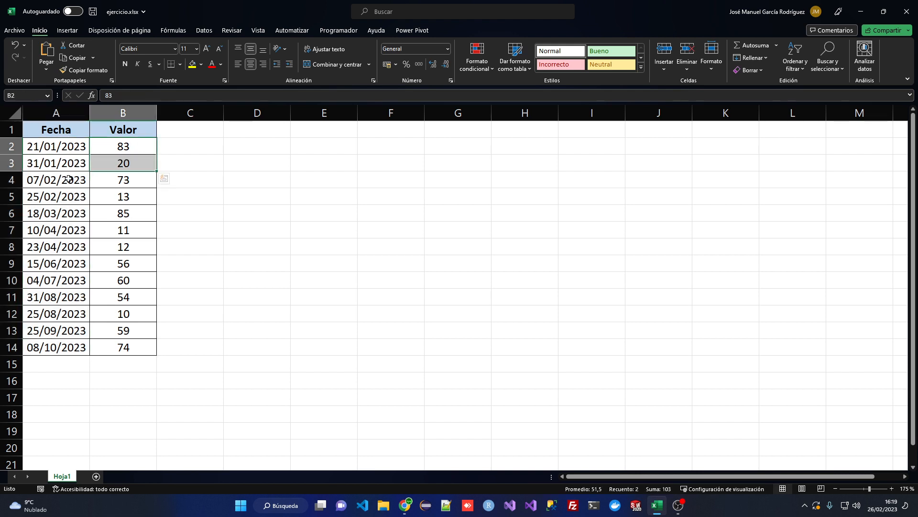
click(128, 147)
click(123, 164)
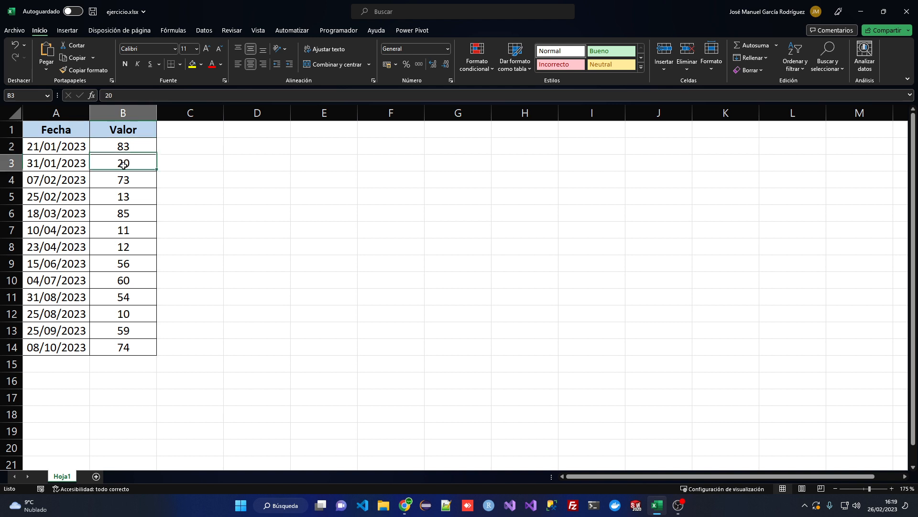
click(123, 196)
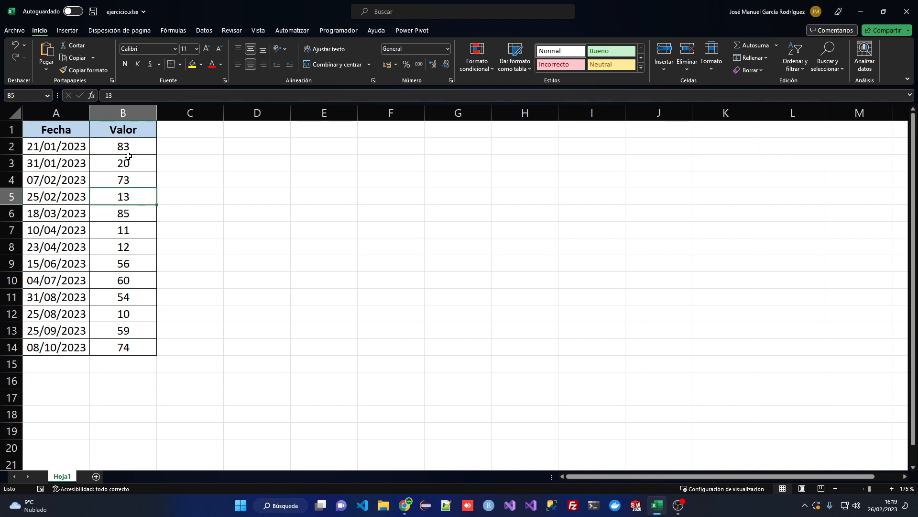
click(127, 146)
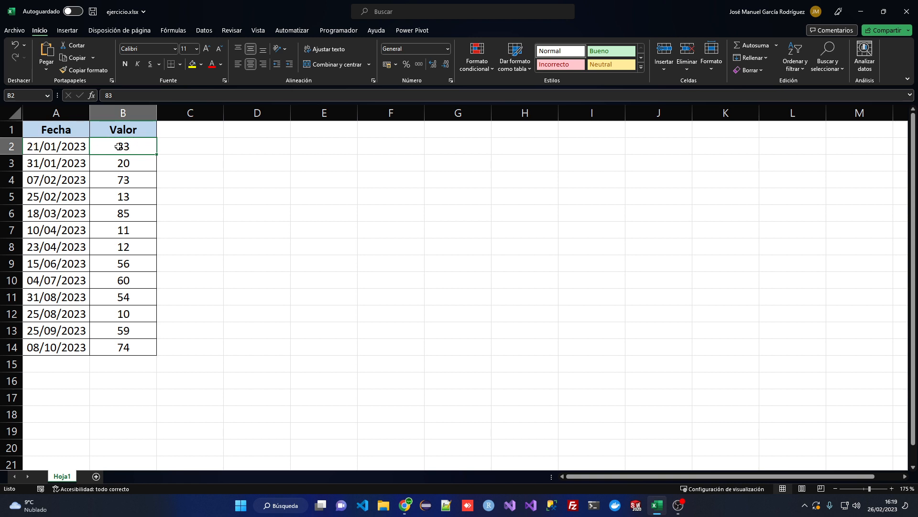
click(42, 146)
click(113, 145)
drag(70, 149, 63, 347)
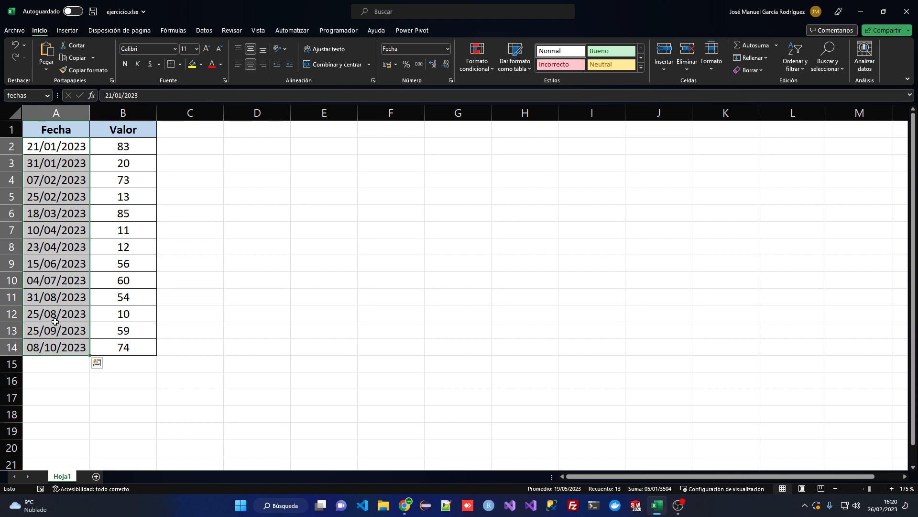
click(55, 282)
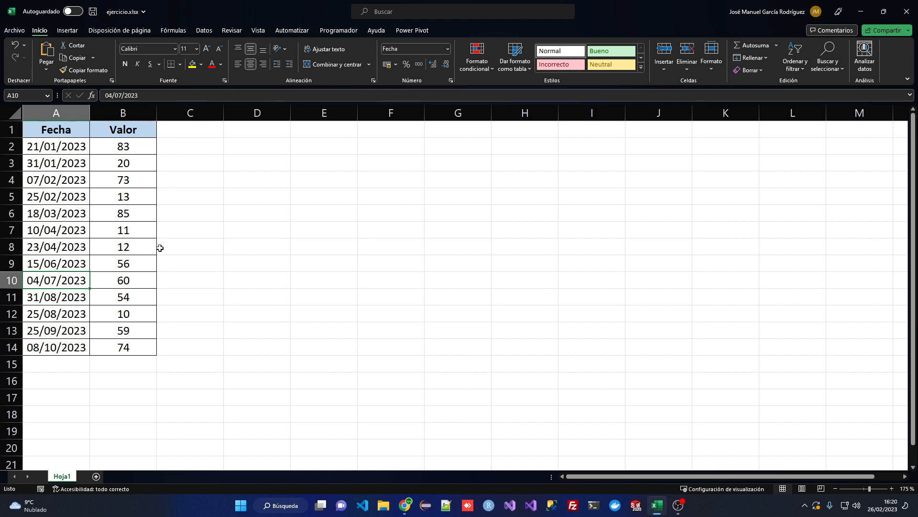
Step: Enter =MIN(fechas) in D3 to get the earliest date in A2:A14
click(243, 161)
text(=min()
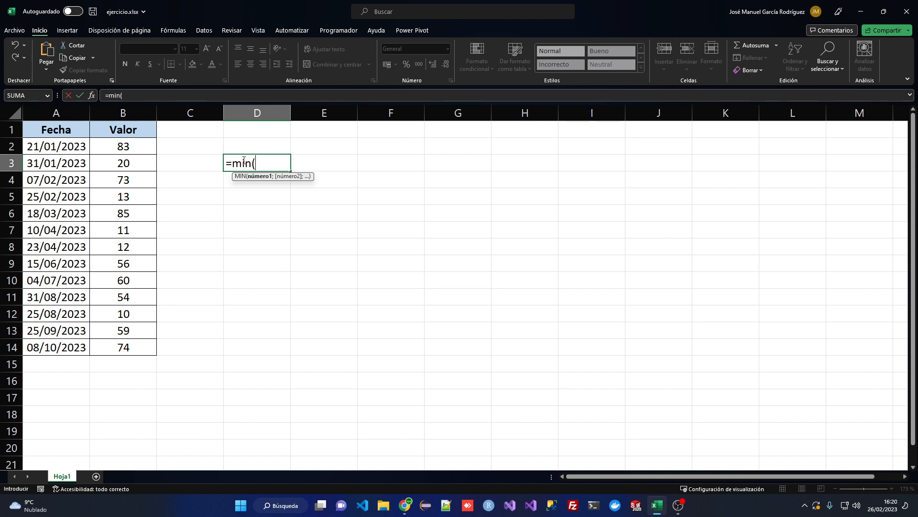
drag(81, 144, 79, 347)
text())
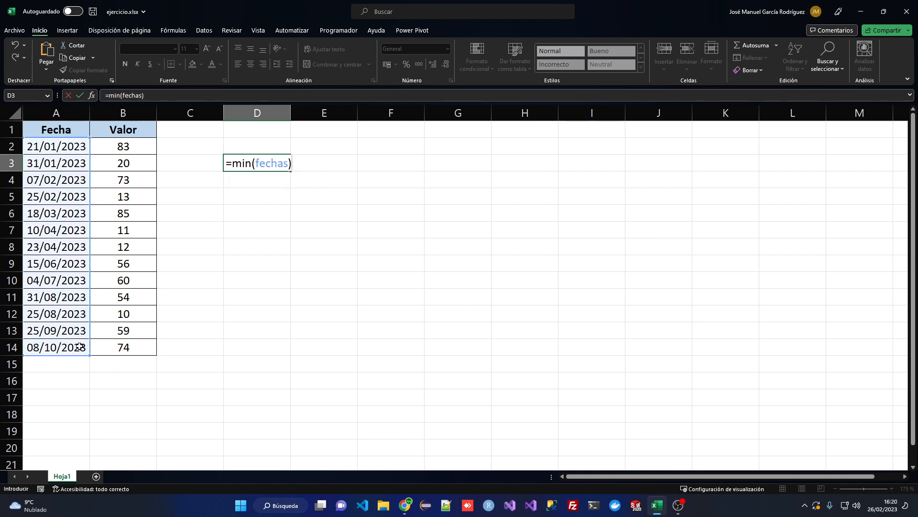
key(Return)
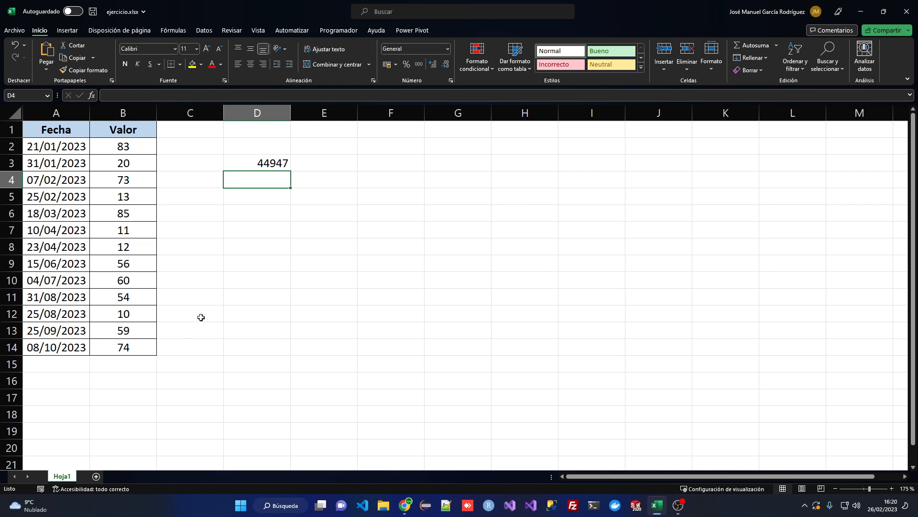
Step: Format cell D3 as a short date (Fecha corta)
click(268, 164)
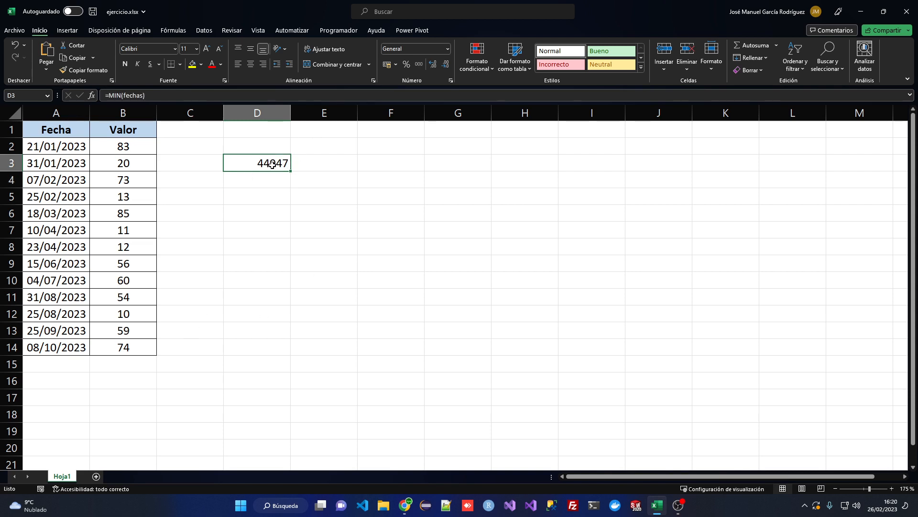
click(446, 50)
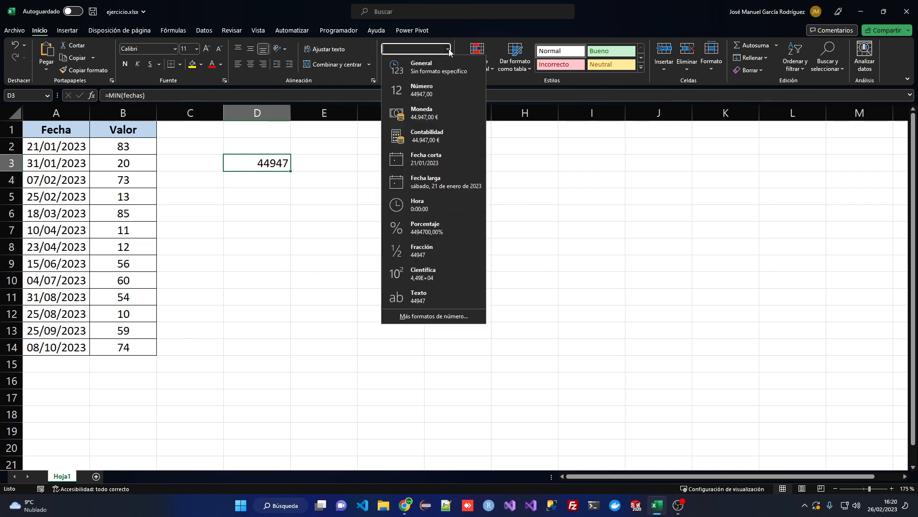
click(426, 161)
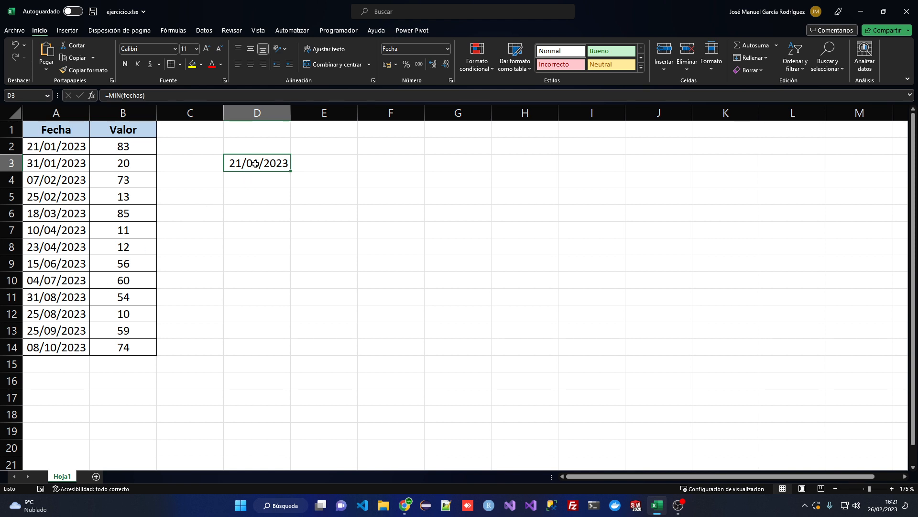
Step: Replace the formula in D3 with =FIN.MES(A2;-1) to get the last day of the previous month
click(72, 147)
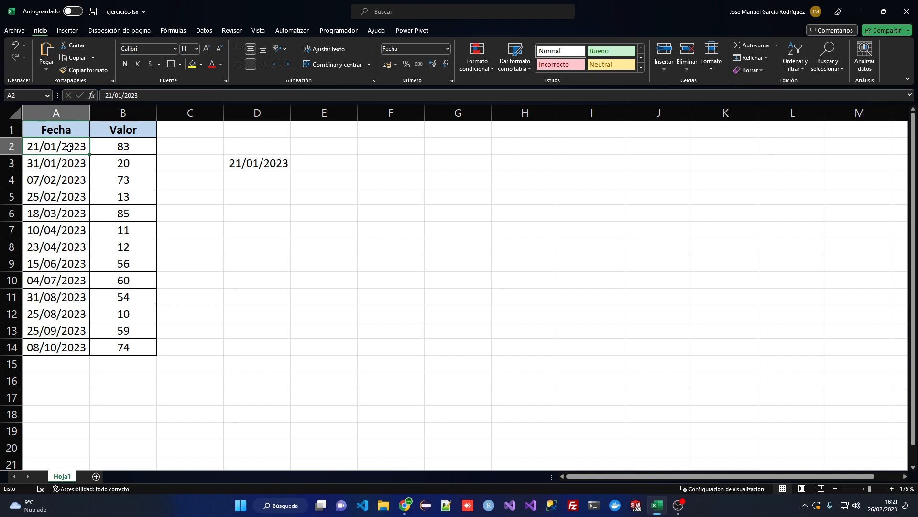
click(264, 162)
key(Delete)
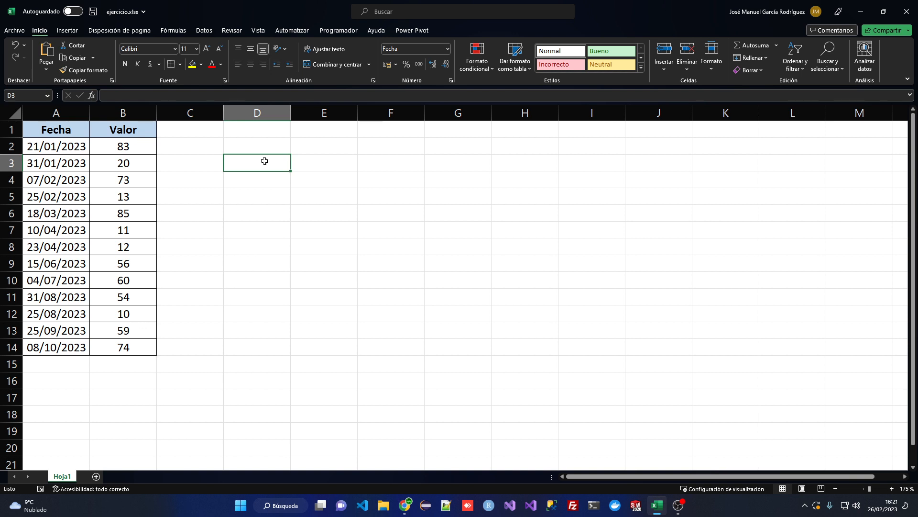
text(=fin)
key(Tab)
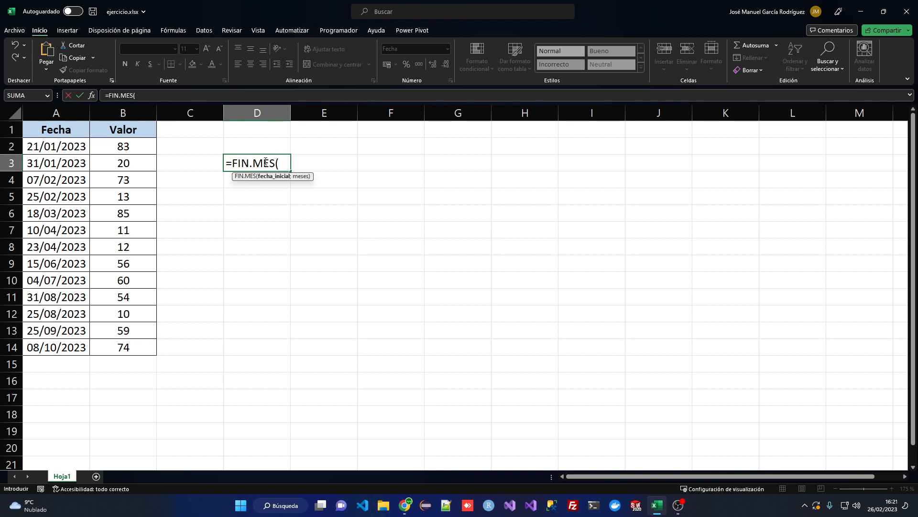
click(62, 149)
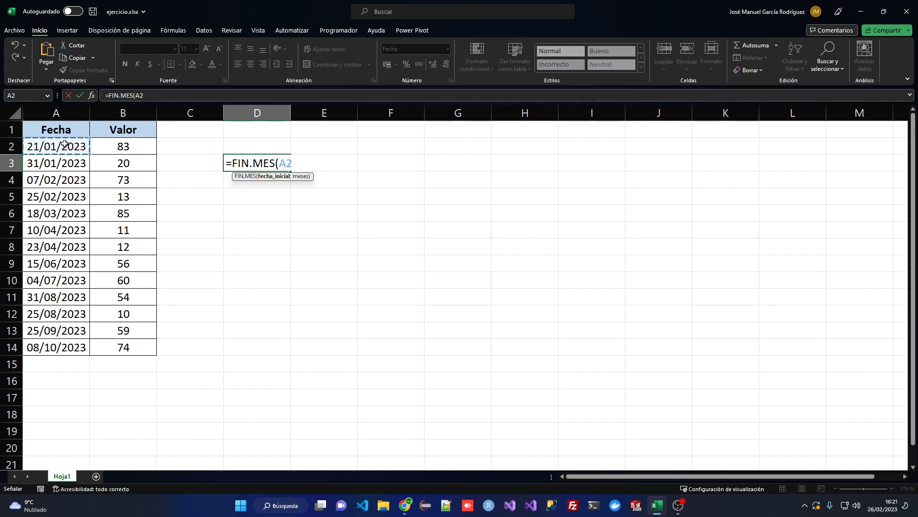
text(;)
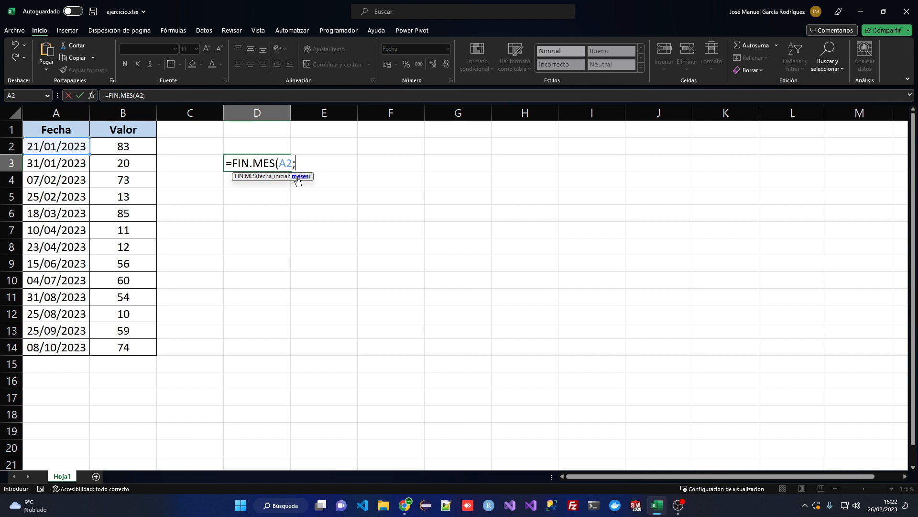
text(-1))
key(Return)
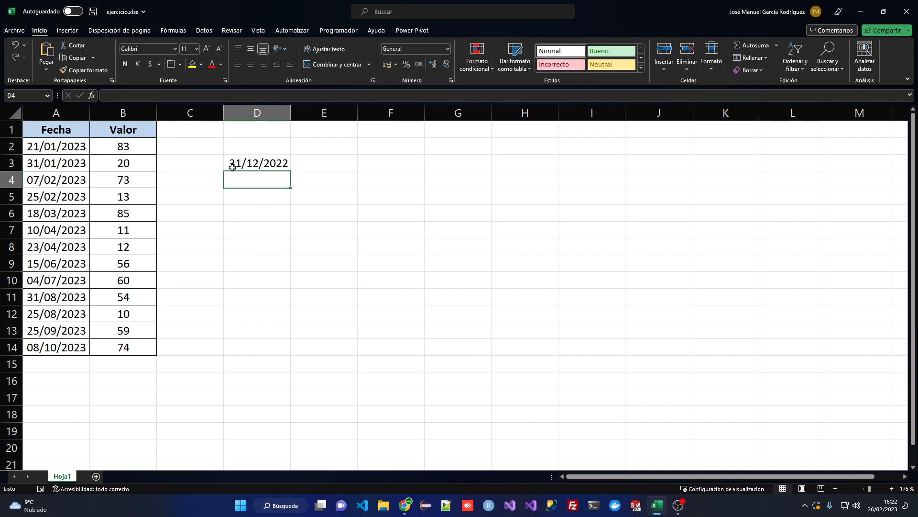
Step: Extend the formula in D3 to =FIN.MES(A2;-1)+1 so it gives the first day of the month
click(261, 165)
key(F2)
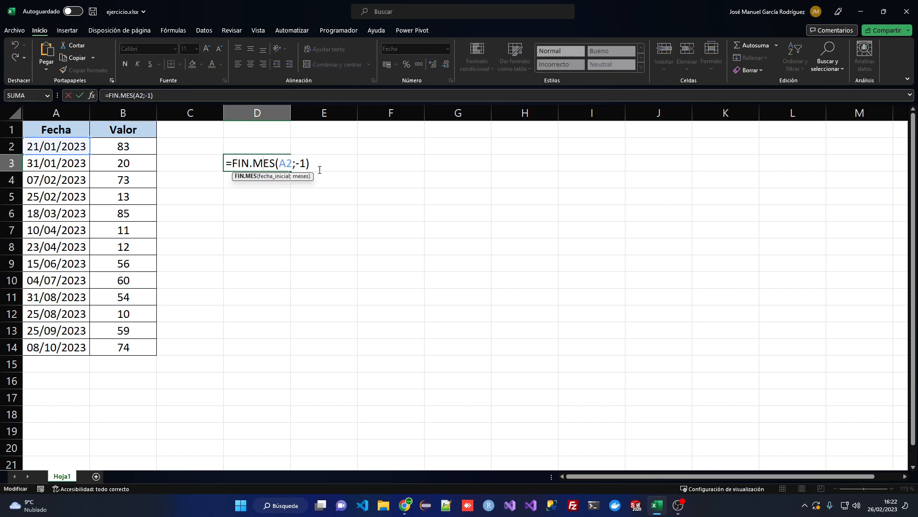
text(+1)
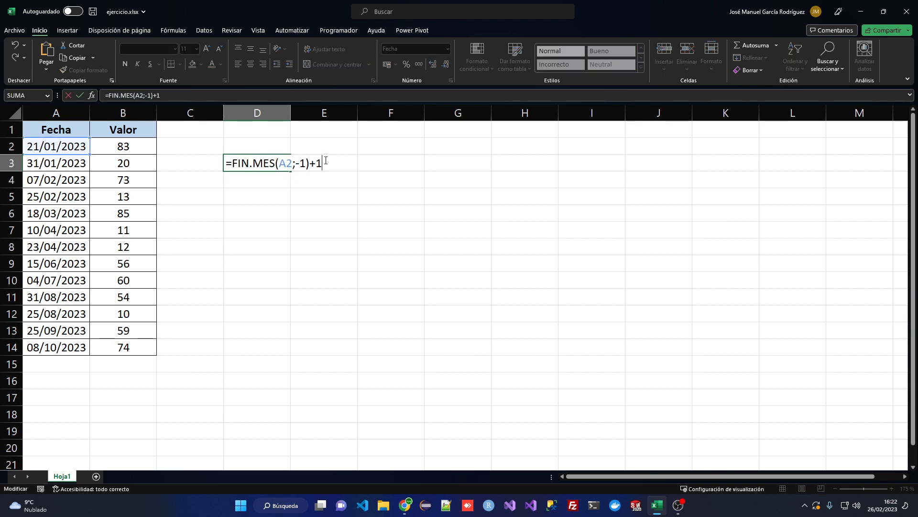
key(Return)
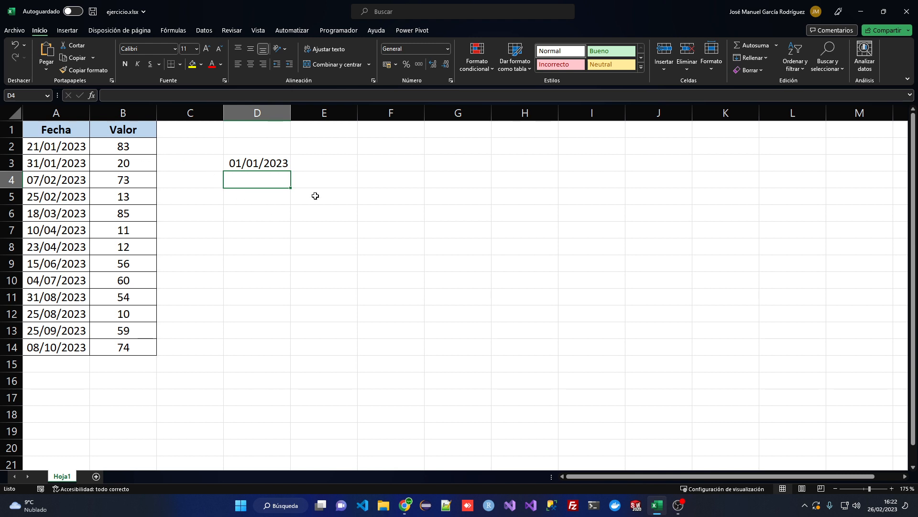
Step: Enter =FIN.MES(A2;0) in E3 to get the last day of the month of A2
click(324, 161)
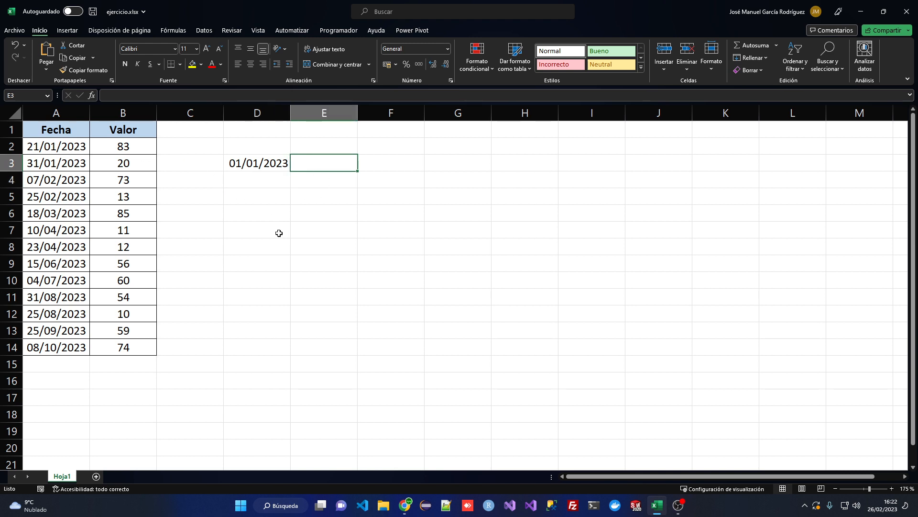
text(=fin)
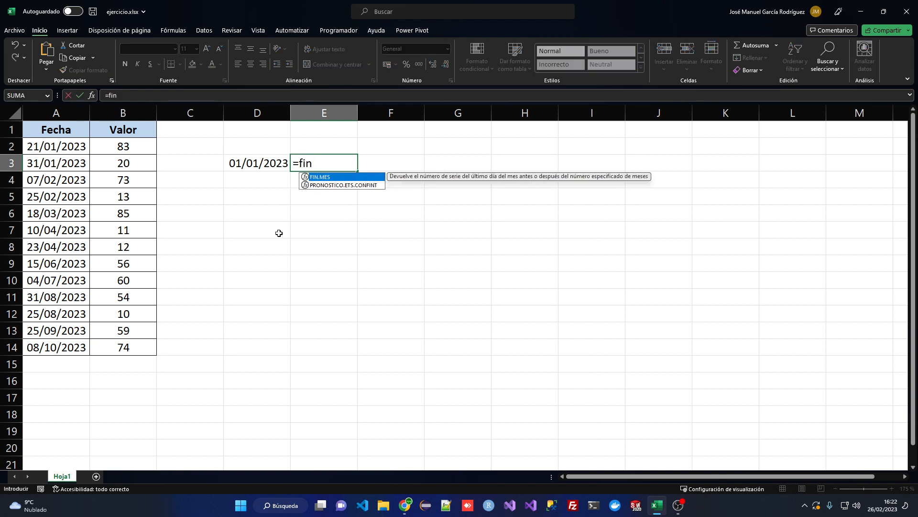
key(Tab)
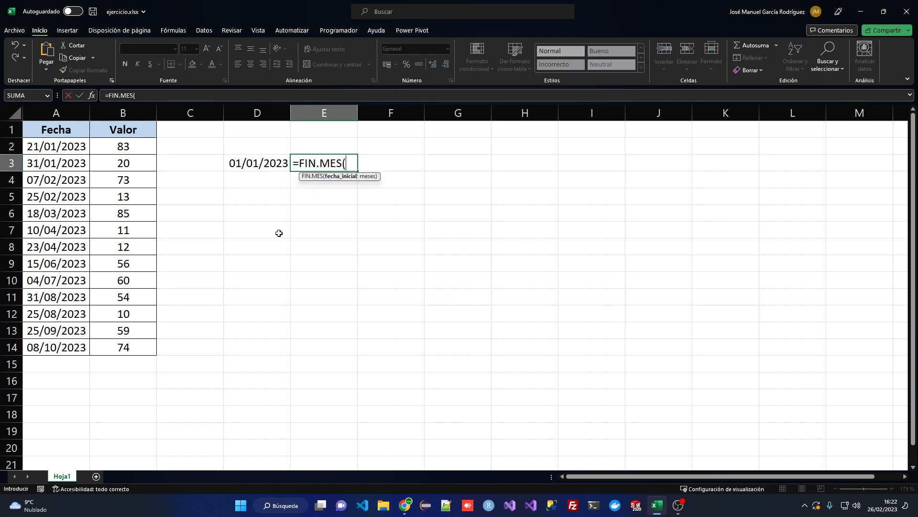
click(54, 146)
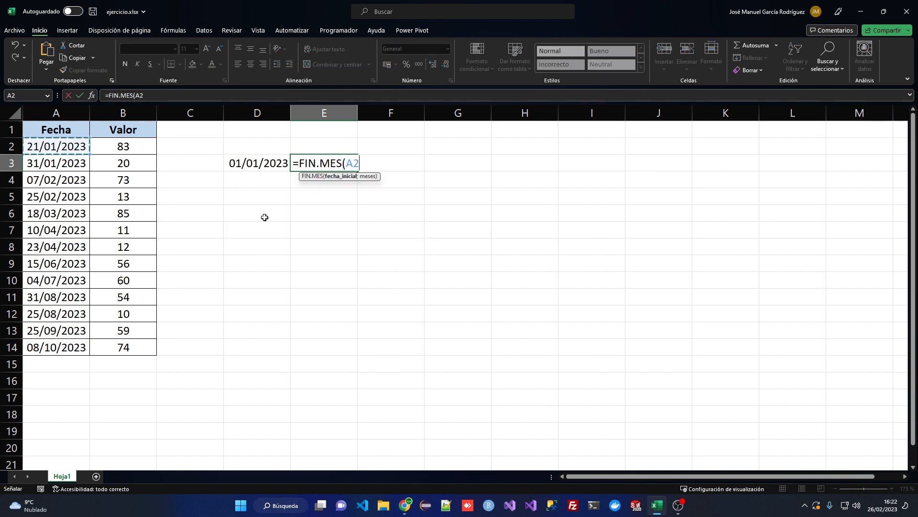
text(;0))
key(Return)
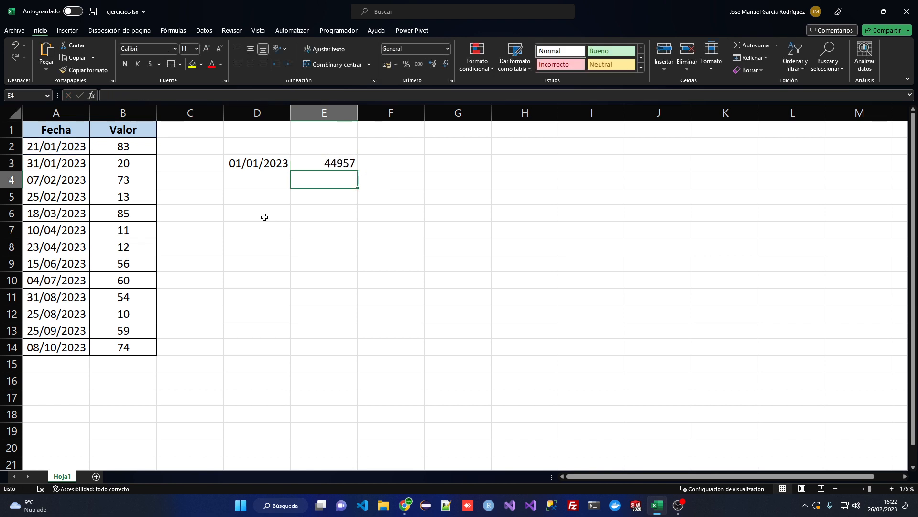
Step: Format cell E3 as a short date (Fecha corta)
click(333, 163)
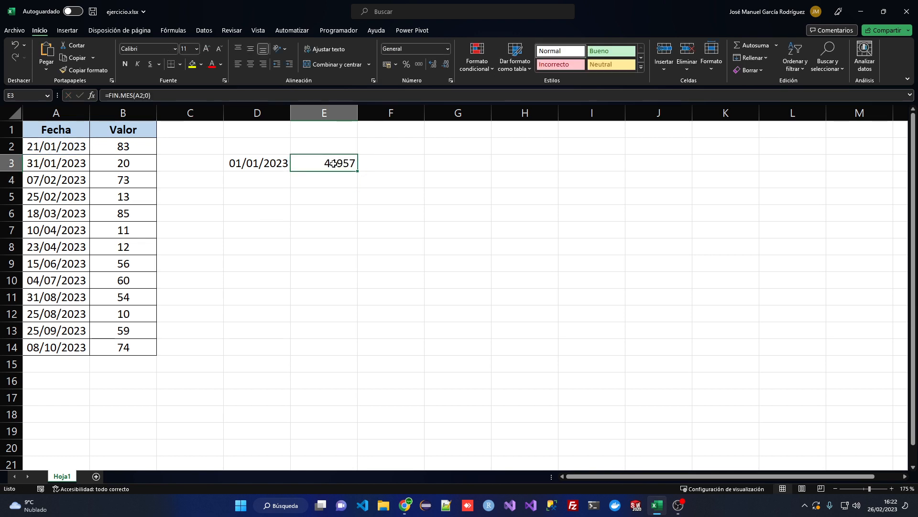
click(449, 49)
click(431, 157)
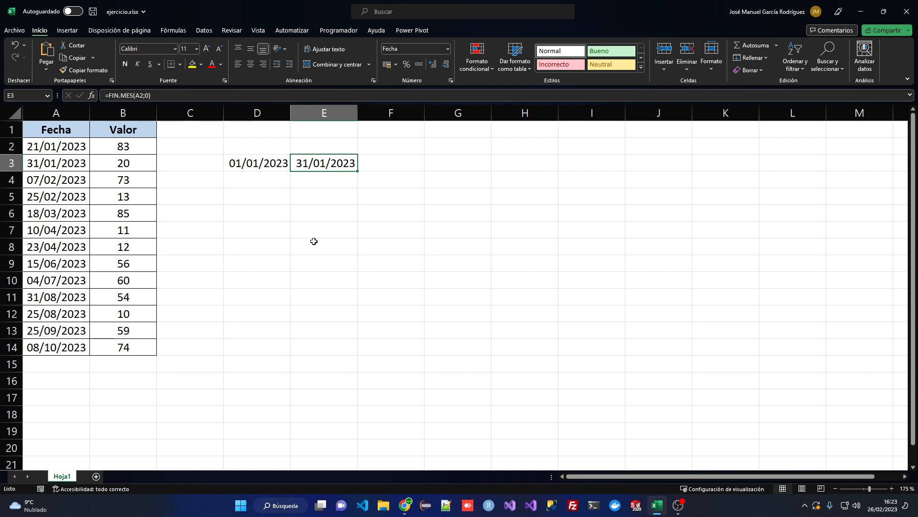
Step: Fill the formulas in D3:E3 down to row 9 and check the copied month start and end in row 4
drag(267, 164, 354, 270)
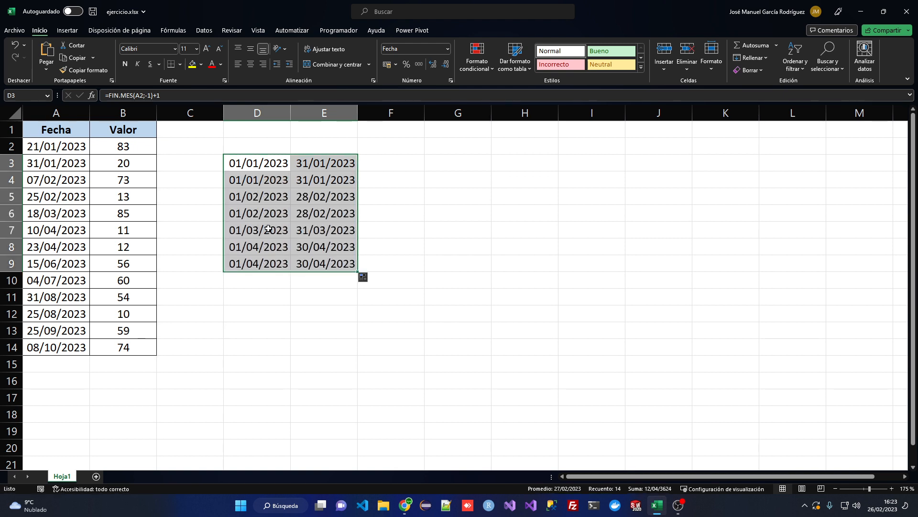
click(254, 177)
click(307, 179)
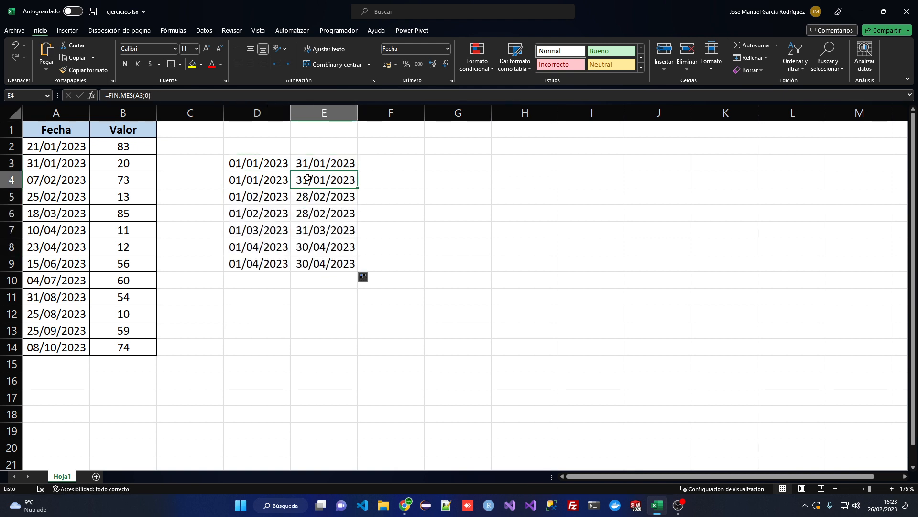
click(252, 181)
click(255, 199)
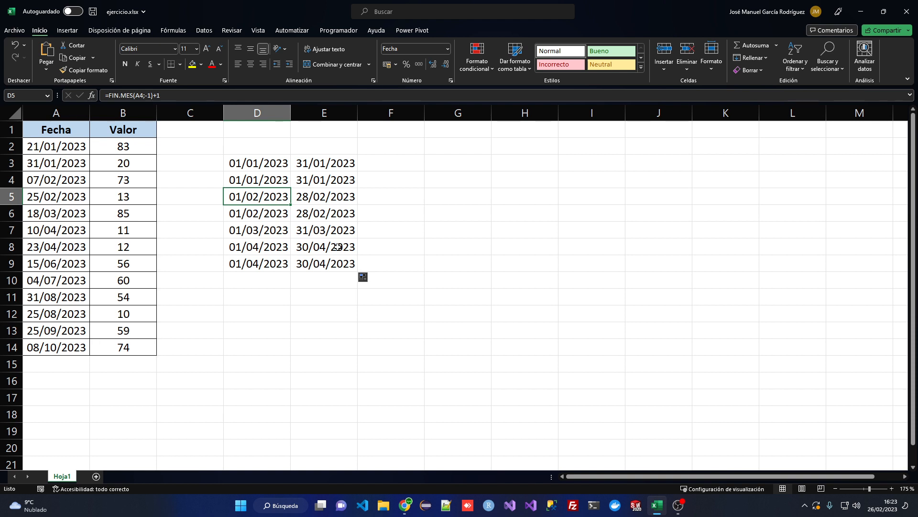
click(261, 297)
text(=)
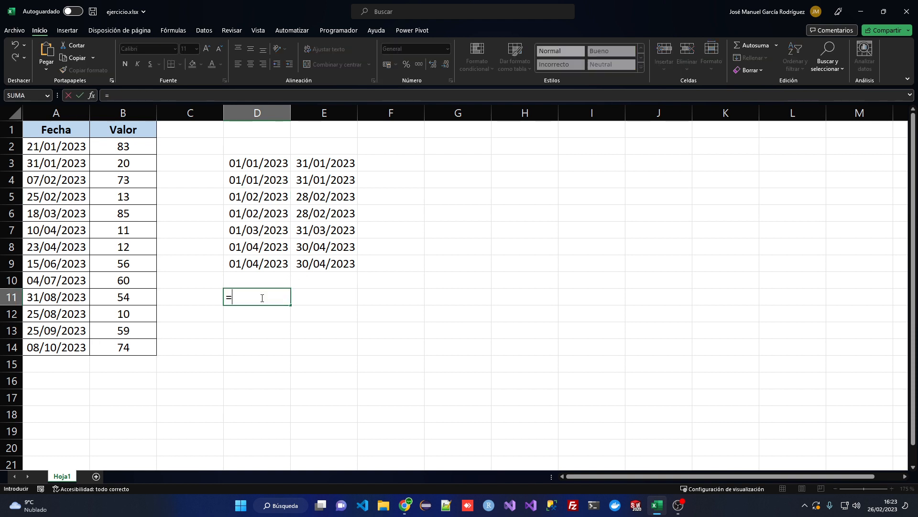
text(bi)
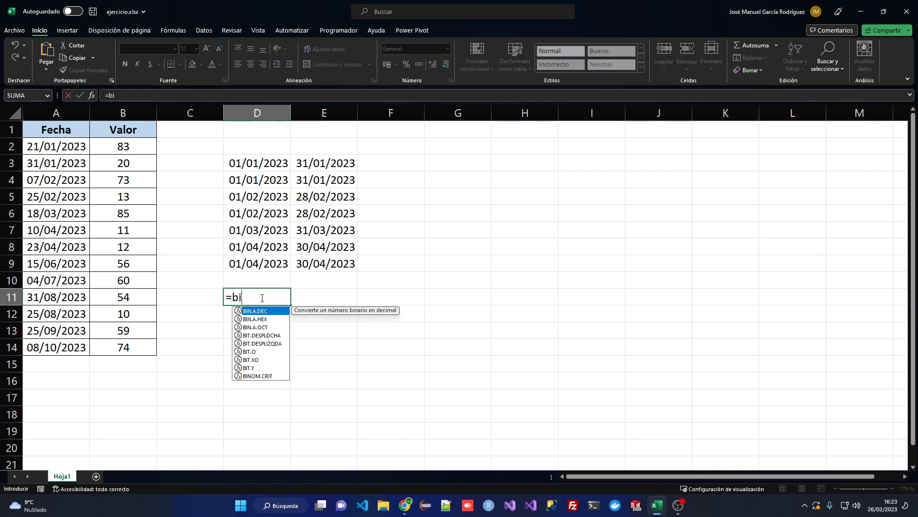
text(s)
key(BackSpace)
key(BackSpace)
key(BackSpace)
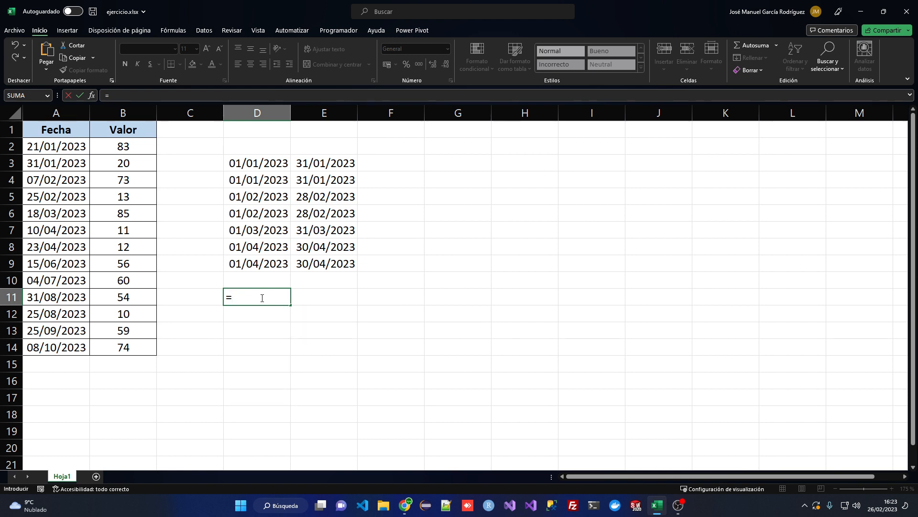
text(año()
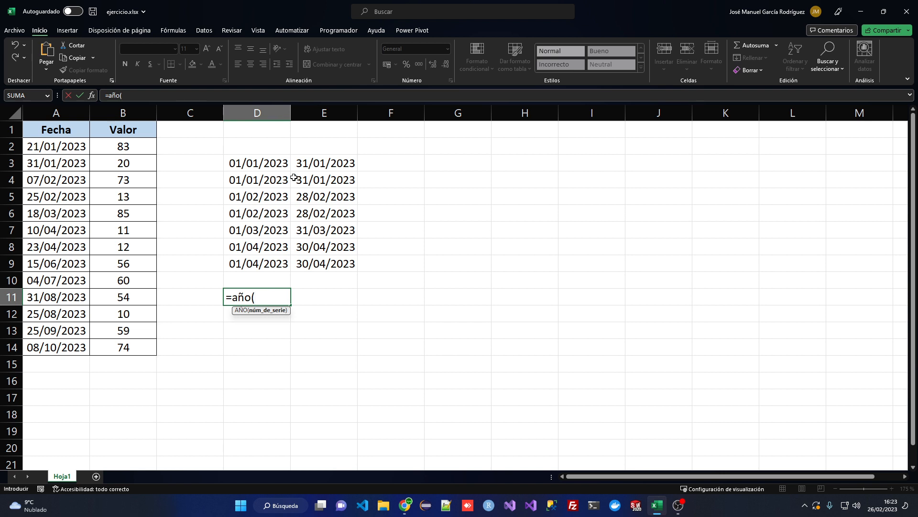
click(266, 162)
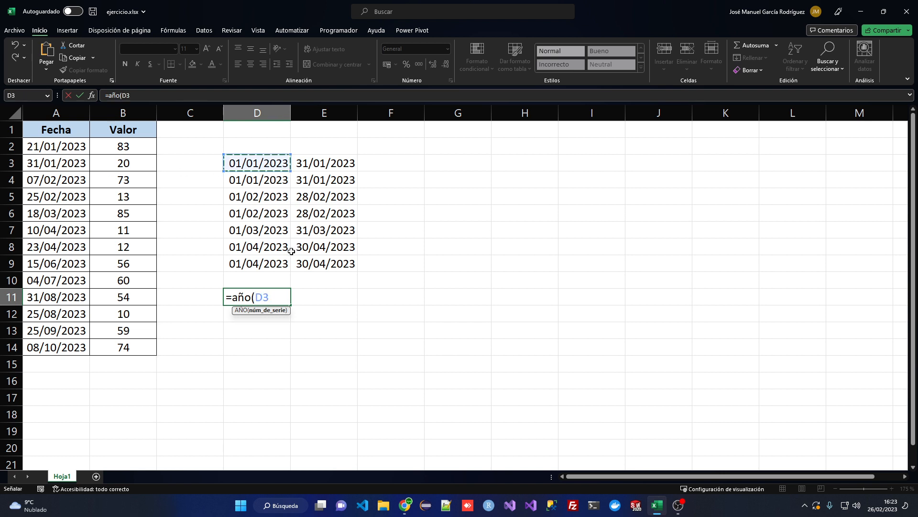
text()/)
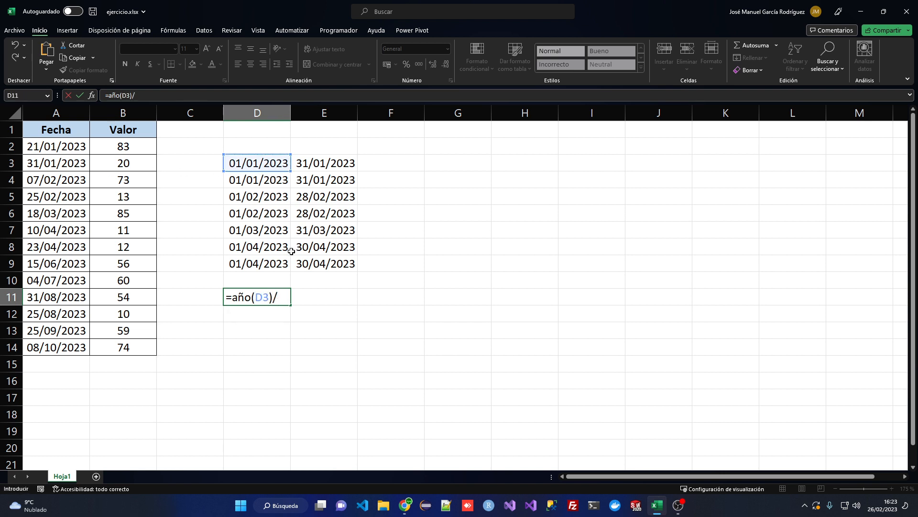
key(BackSpace)
key(BackSpace)
key(BackSpace)
key(BackSpace)
key(BackSpace)
key(BackSpace)
key(BackSpace)
key(BackSpace)
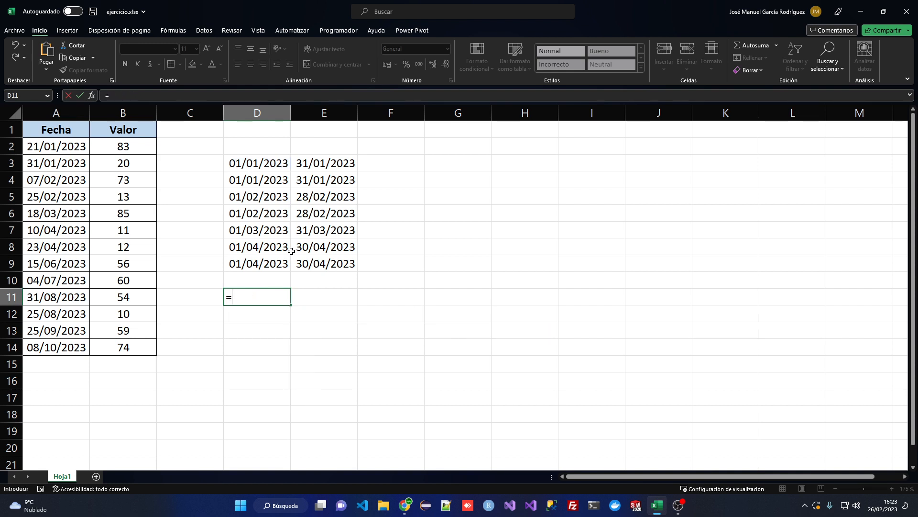
Step: Enter =RESIDUO(AÑO(D3);4) in D11 to get the remainder of dividing the year by 4
text(resi)
key(Tab)
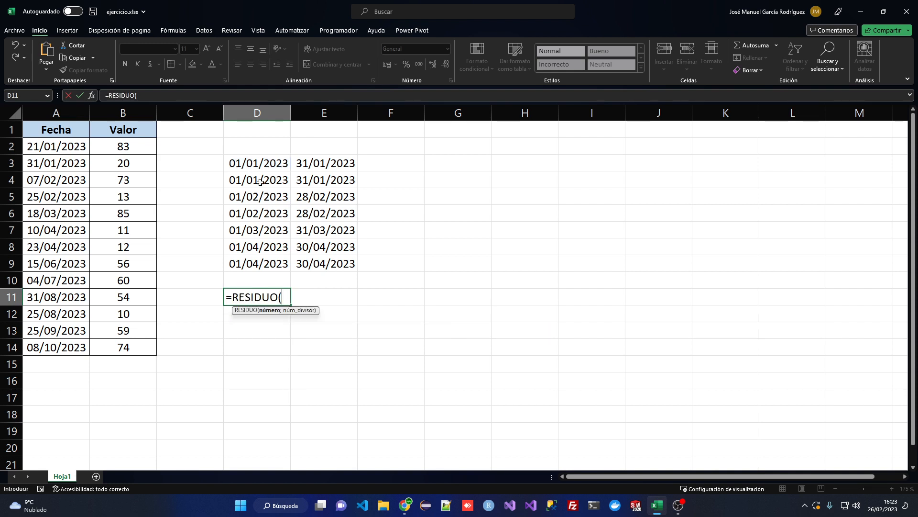
text(año)
key(Tab)
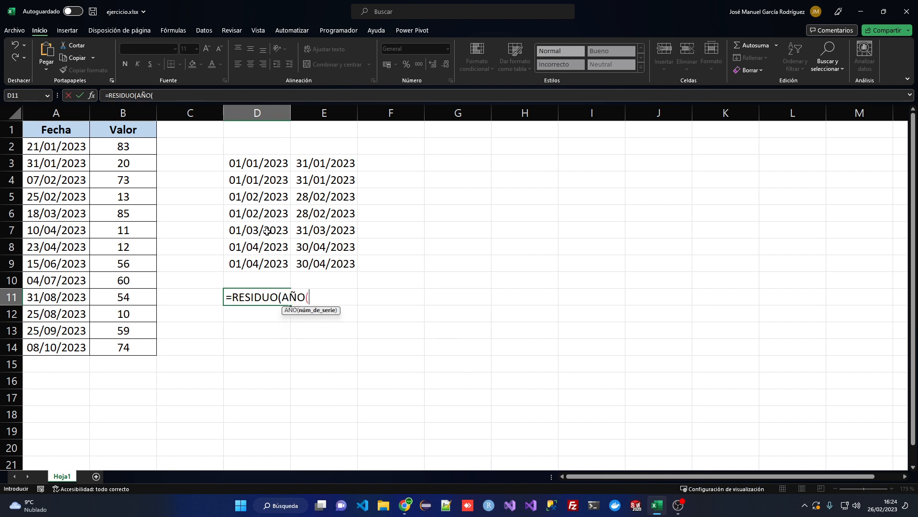
click(253, 164)
text())
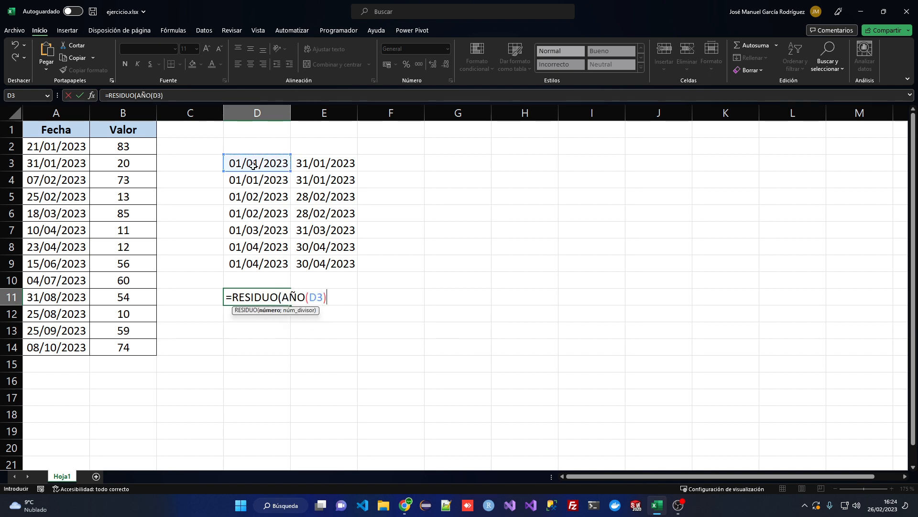
text(;)
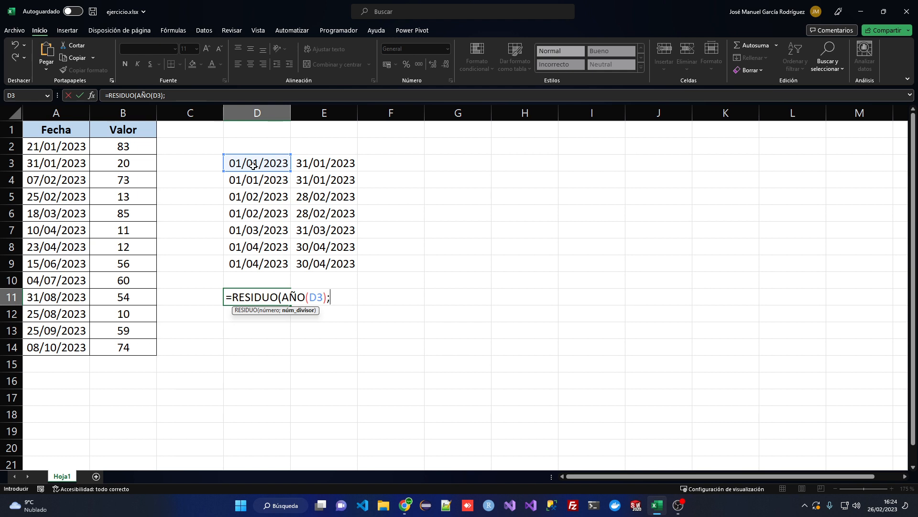
text(4))
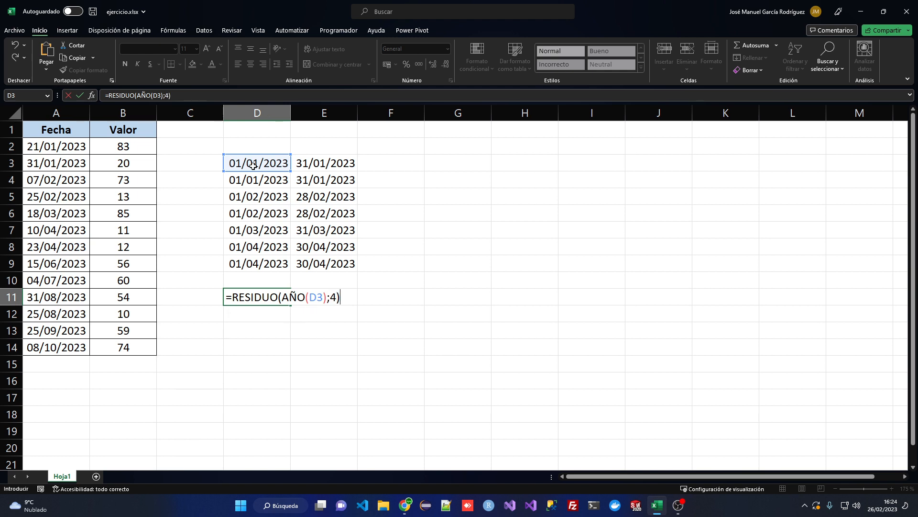
key(Return)
key(Up)
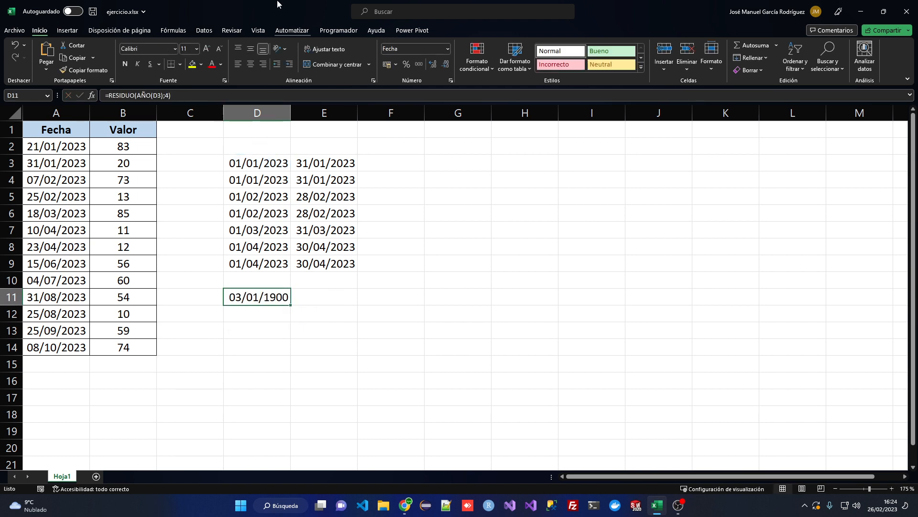
Step: Format cell D11 as a number (Número) with no decimal places
click(448, 49)
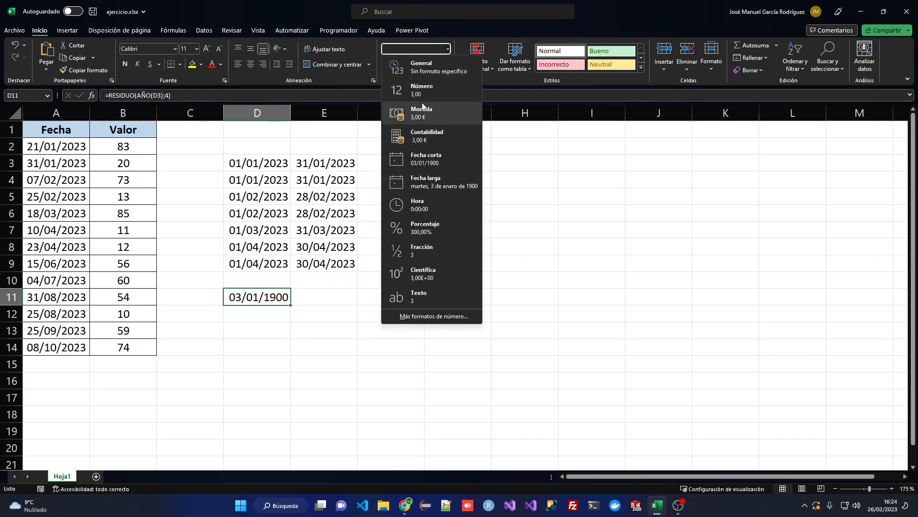
click(422, 89)
click(446, 64)
click(446, 64)
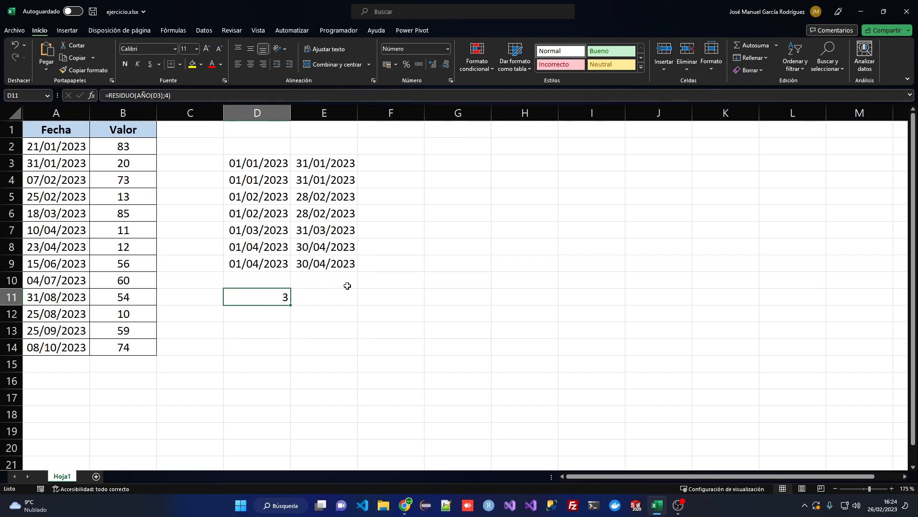
Step: Change the year reference in the D11 formula so it reads =RESIDUO(AÑO(A2);4)
double_click(279, 297)
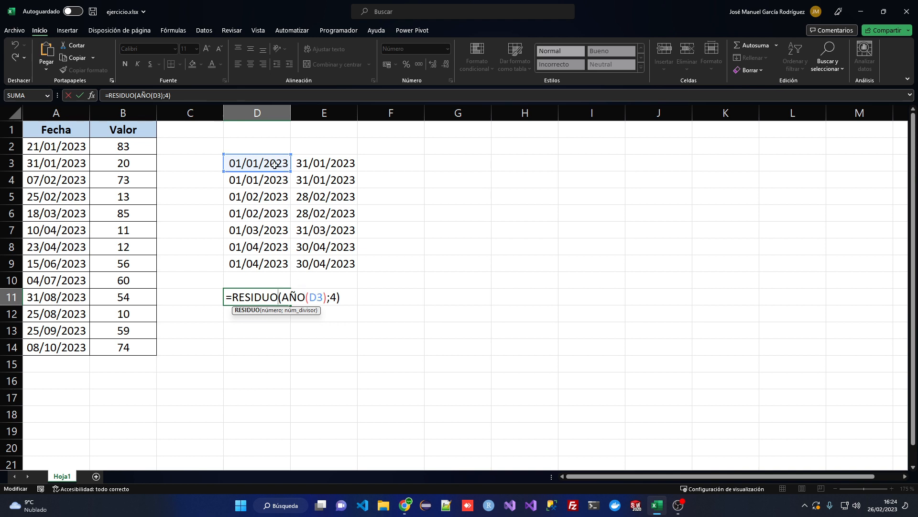
drag(308, 298, 328, 300)
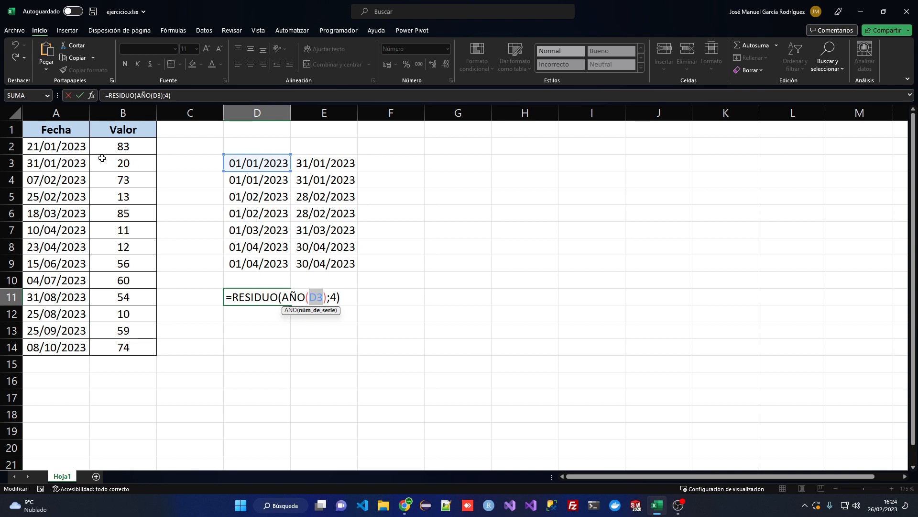
click(79, 147)
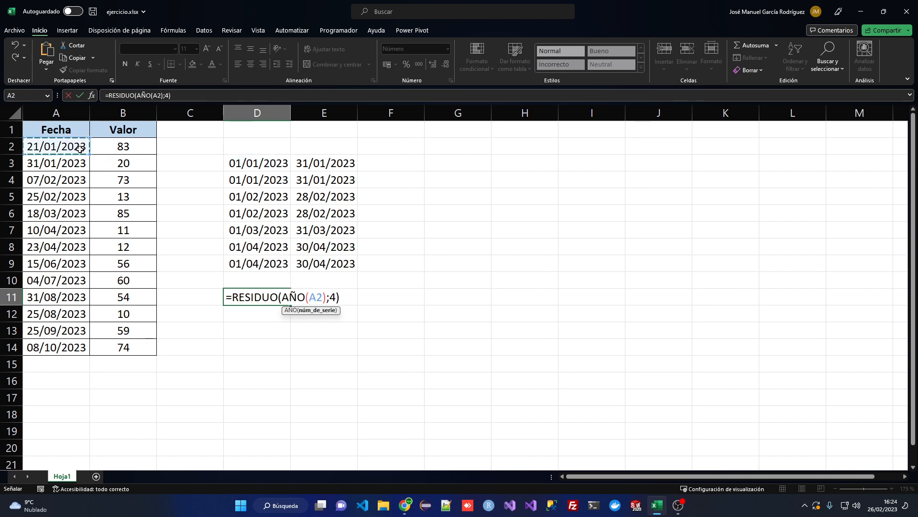
key(Return)
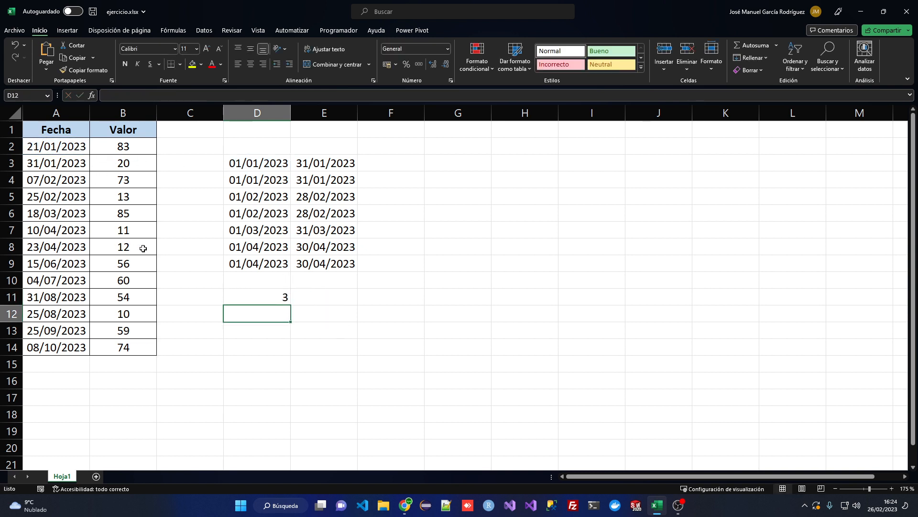
Step: Set the date in A2 to 21/01/2024 to test the remainder formula with a leap year
double_click(86, 145)
key(BackSpace)
text(4)
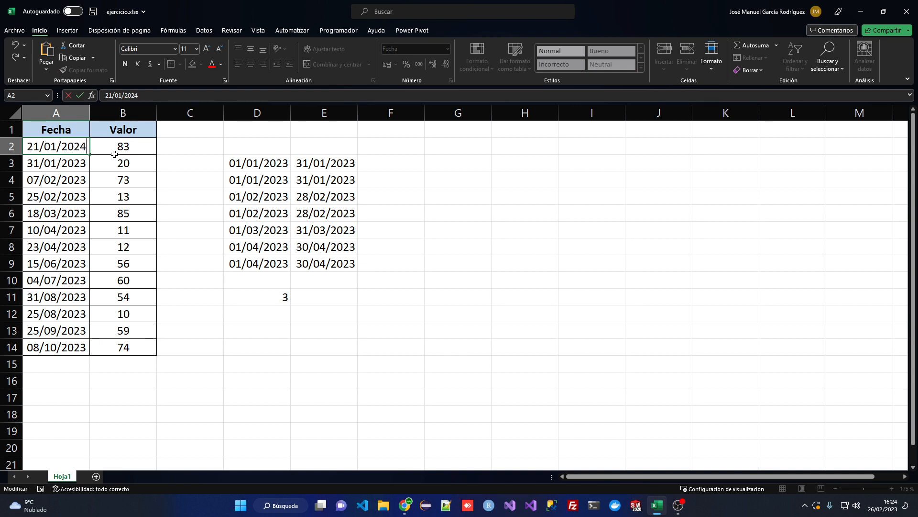
key(Return)
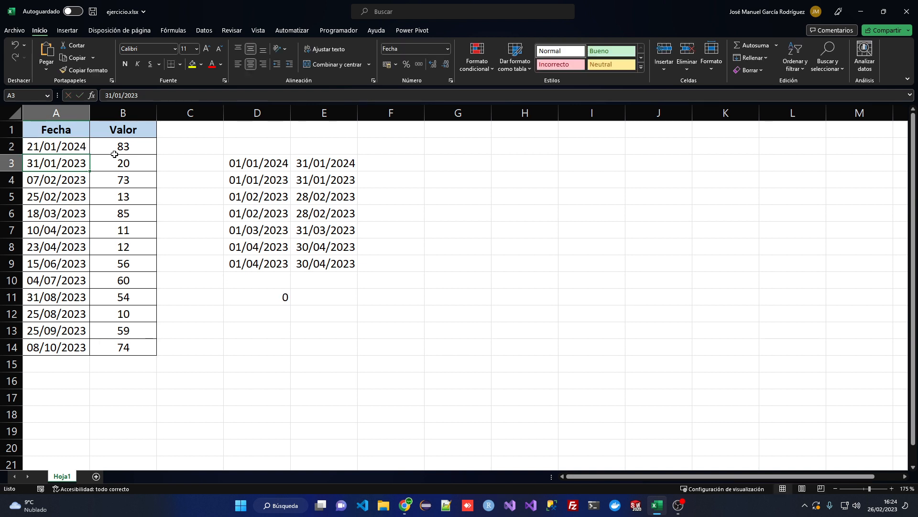
Step: Clear the remainder formula from D11 and set the date in A2 back to 21/01/2023
click(287, 304)
key(Delete)
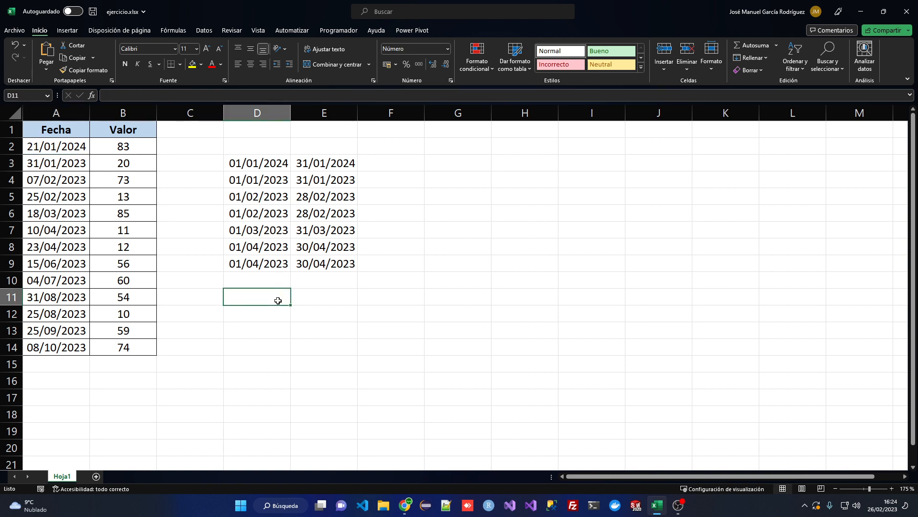
click(71, 144)
key(F2)
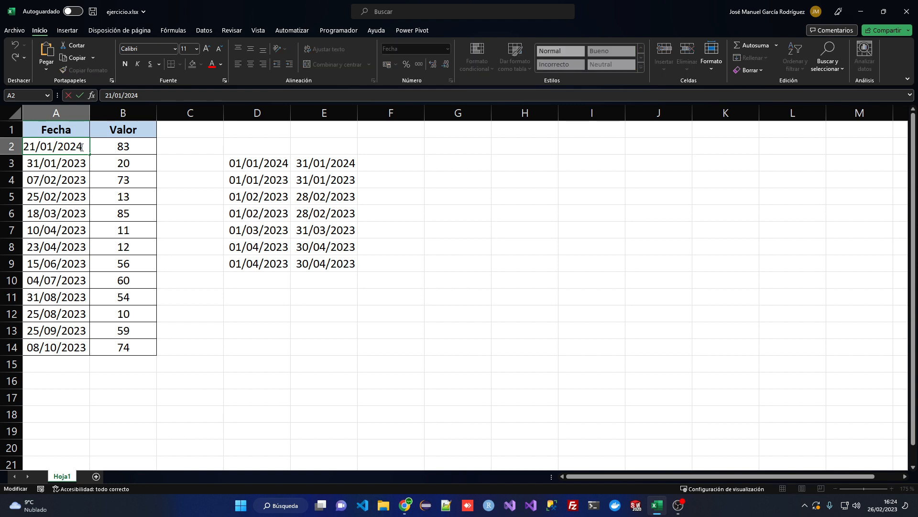
key(BackSpace)
text(3)
key(Return)
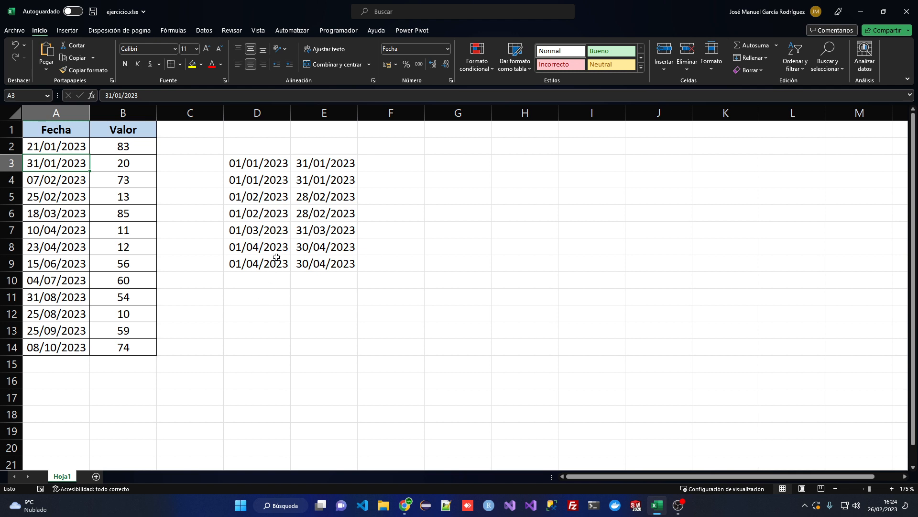
Step: Clear the contents of columns D and E and select cell D3
drag(255, 106, 324, 107)
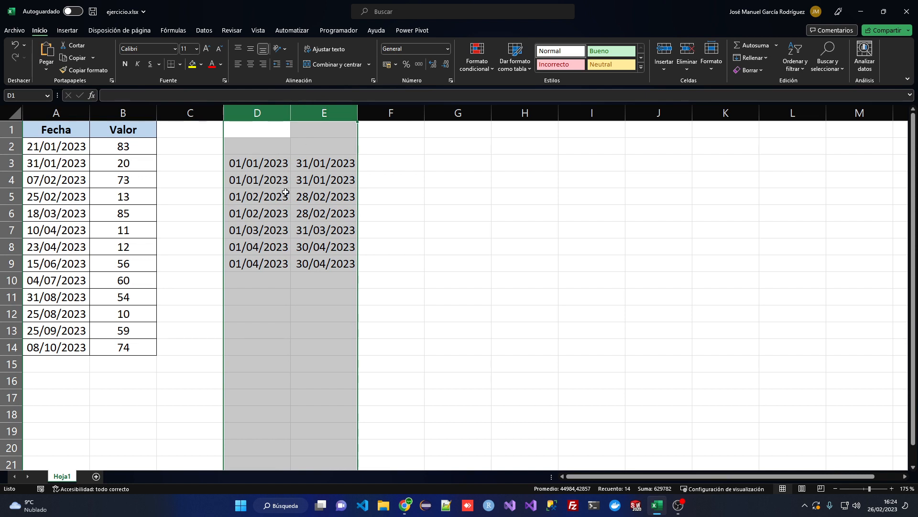
key(Delete)
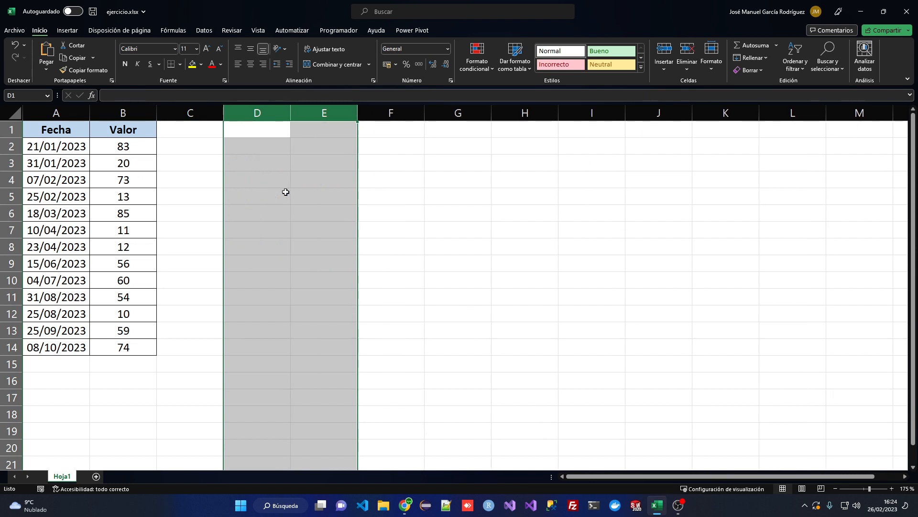
click(257, 164)
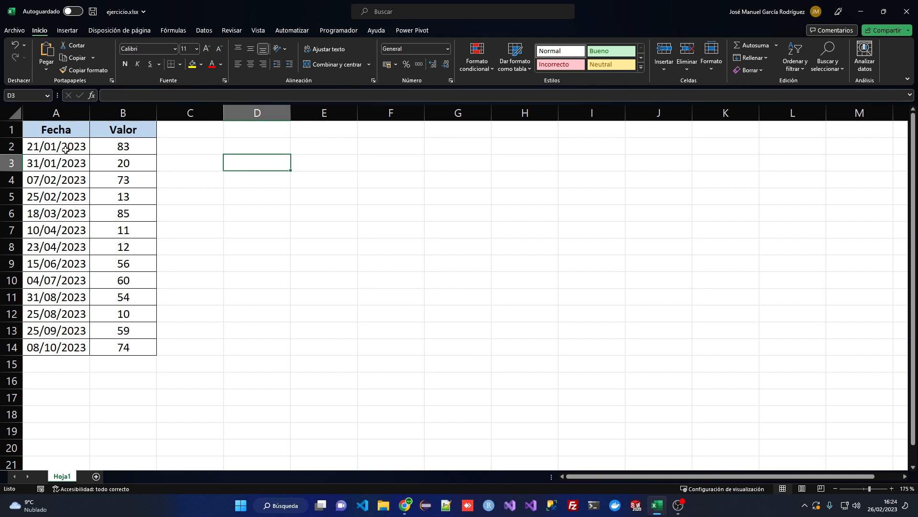
Step: Enter =MES(A2) in D3 to get the month number of the first date
drag(66, 150, 56, 344)
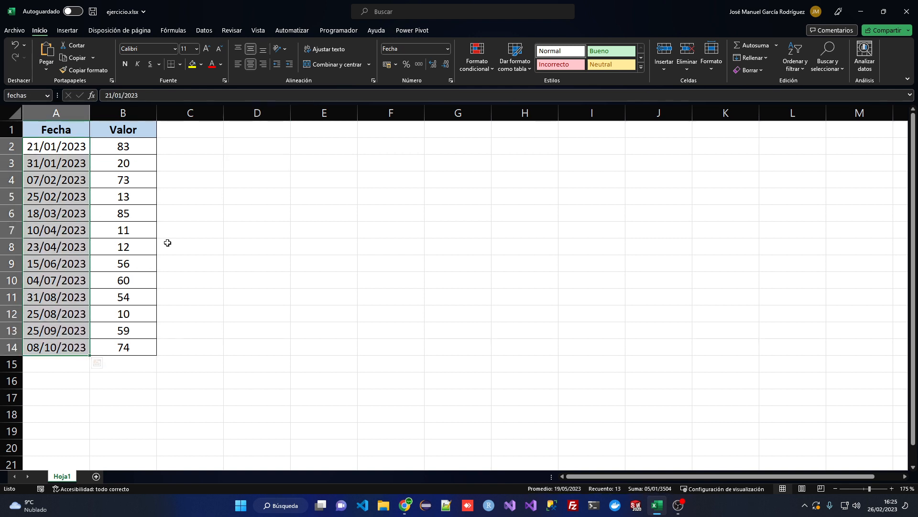
click(257, 163)
text(=mes()
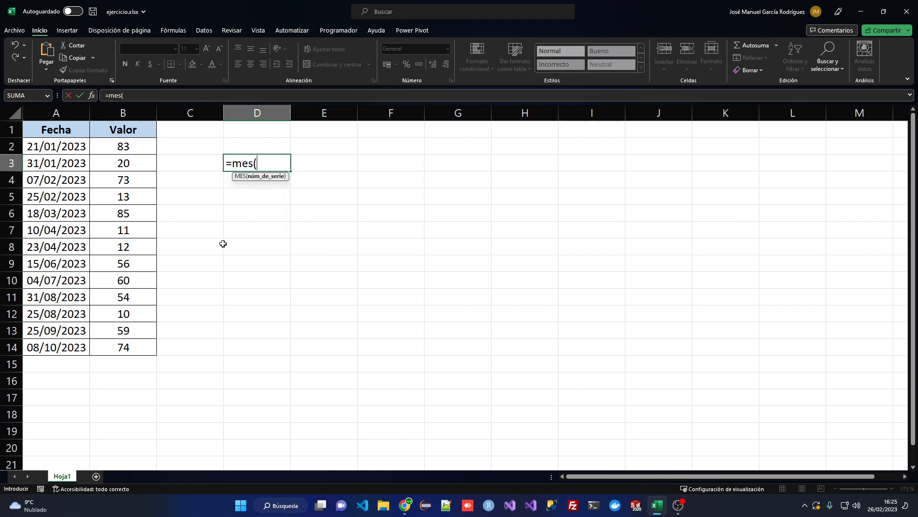
click(65, 147)
text())
key(Return)
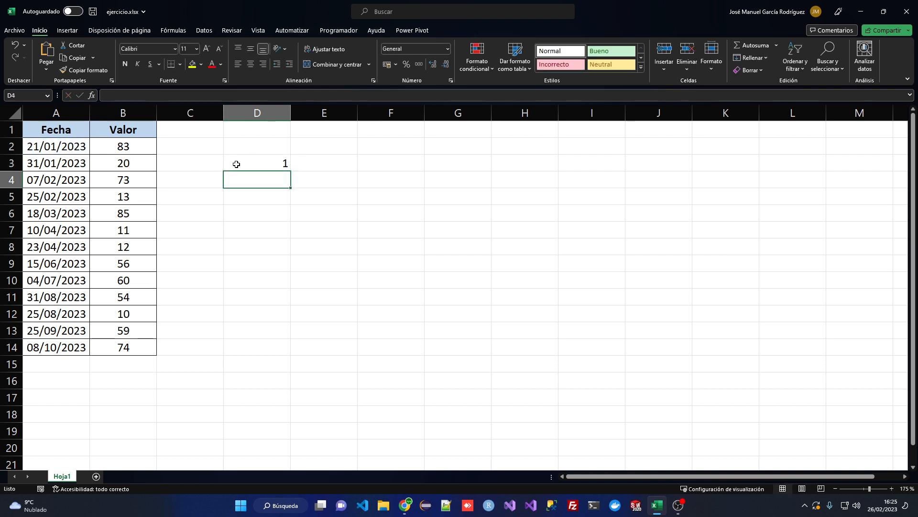
Step: Change the formula in D3 to =MES(fechas) so it returns the month of every date in A2:A14
double_click(252, 164)
click(273, 164)
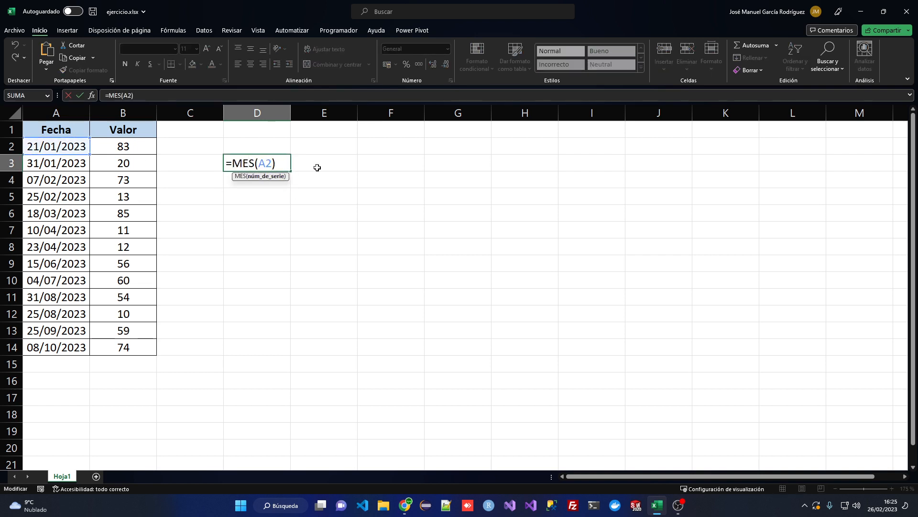
click(52, 149)
drag(52, 159, 43, 345)
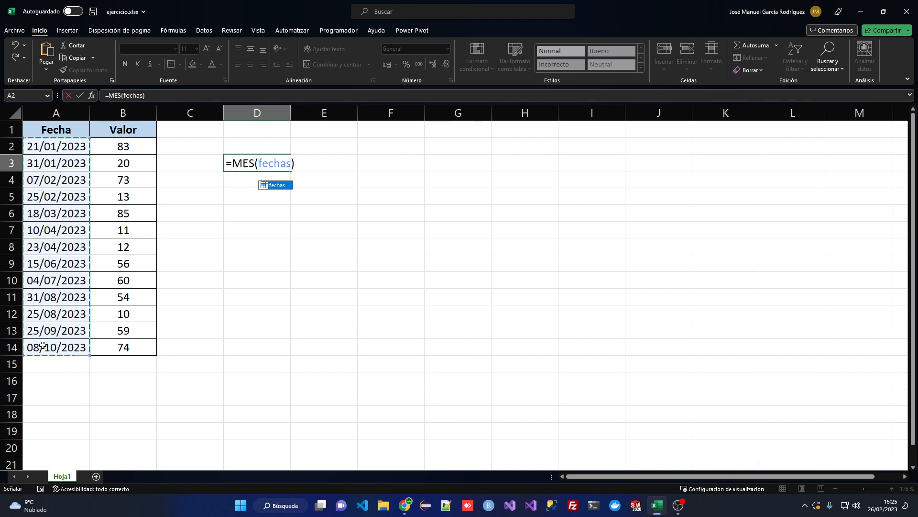
key(Return)
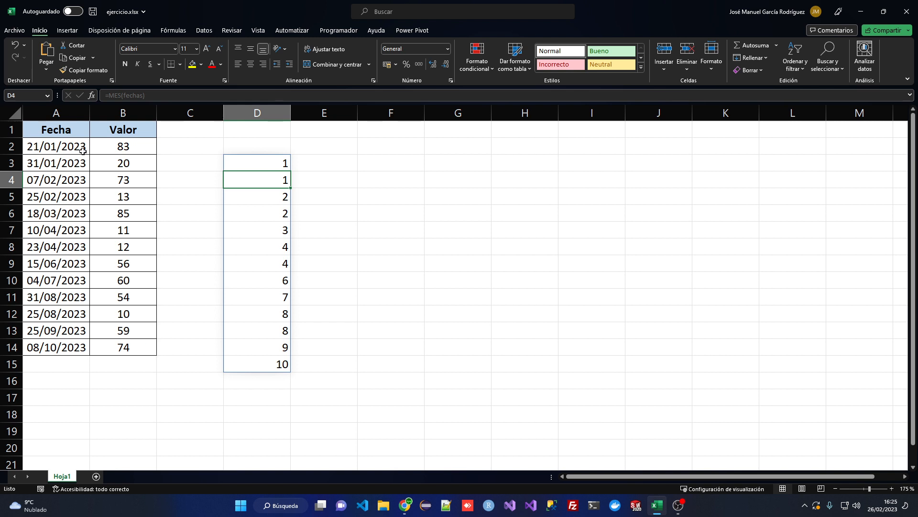
double_click(260, 161)
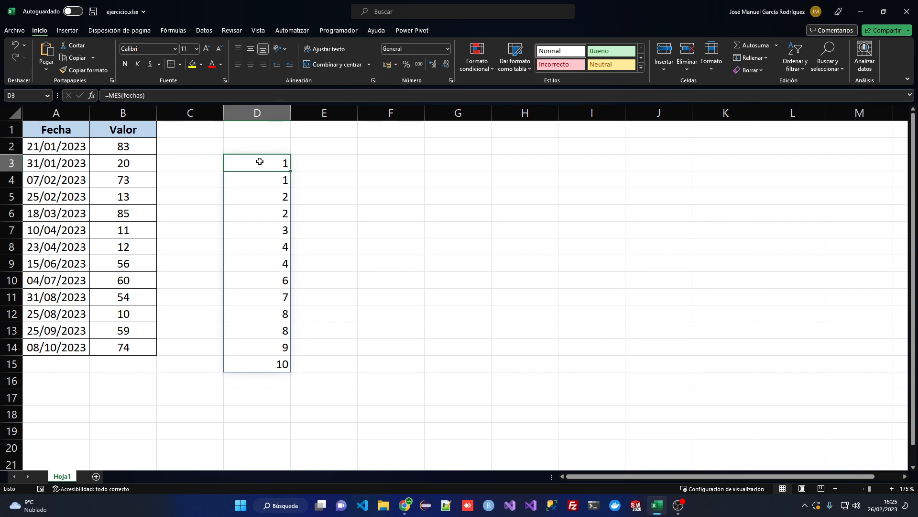
Step: Wrap the month formula in D3 with UNICOS, giving =UNICOS(MES(fechas)), so each month number is listed only once
click(233, 163)
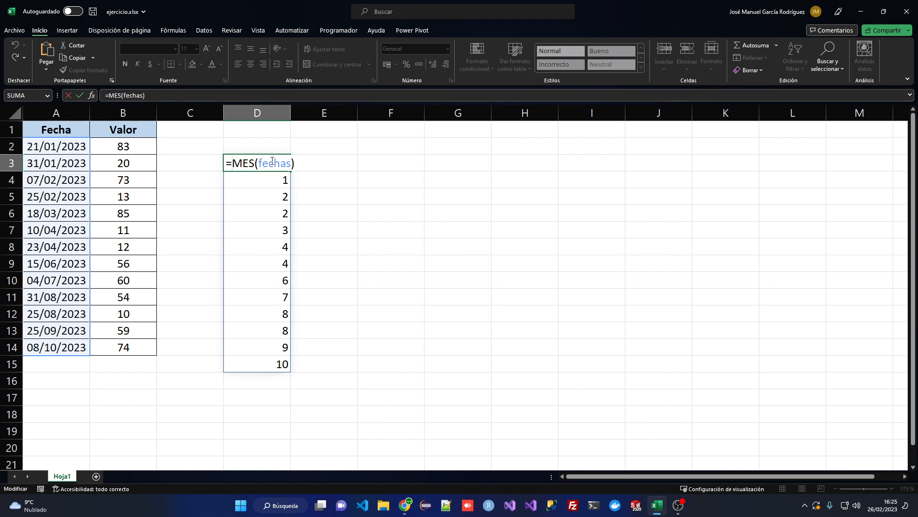
text(uncios()
text())
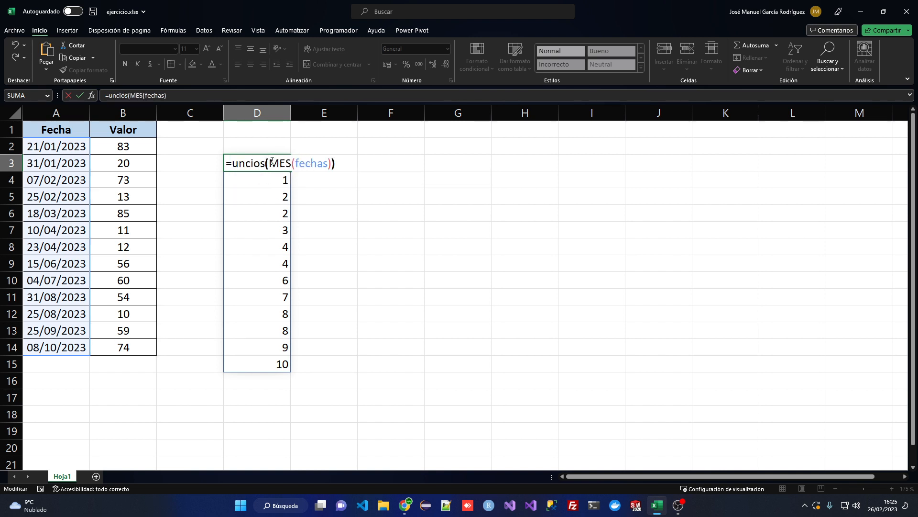
key(Return)
double_click(271, 161)
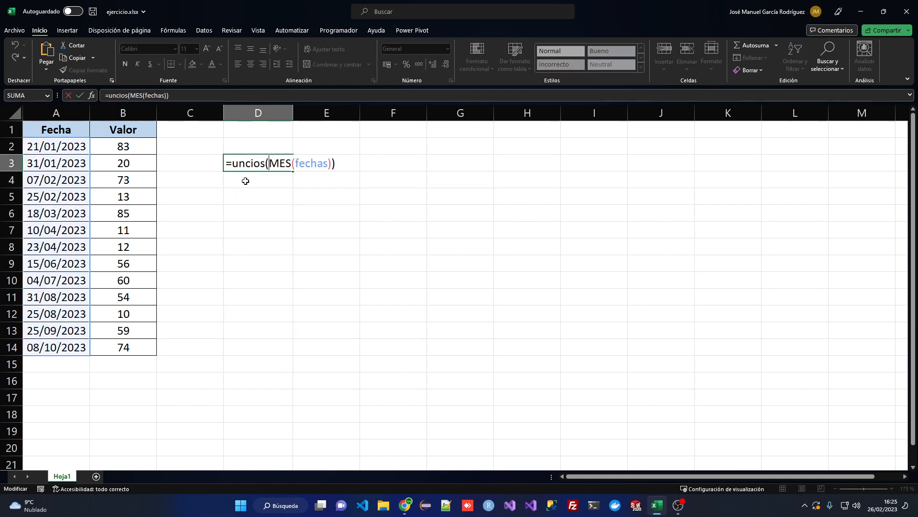
click(250, 164)
key(BackSpace)
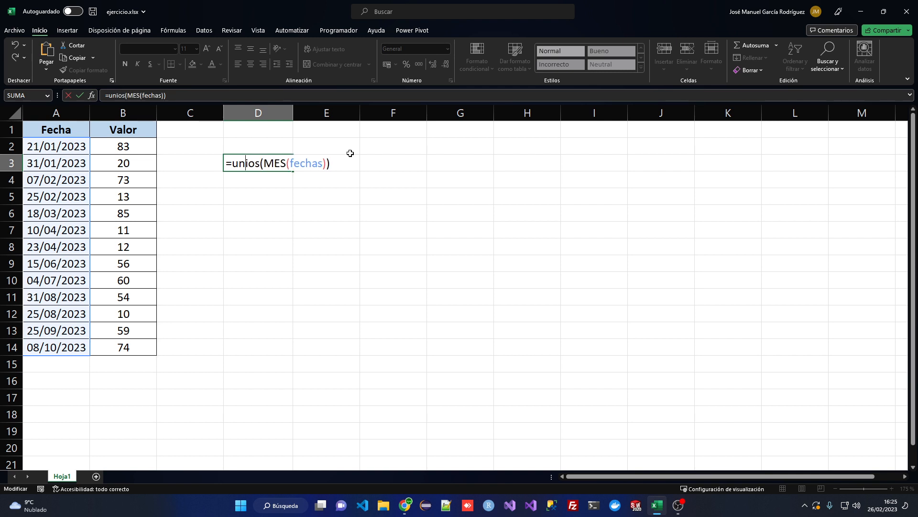
text(c)
key(Return)
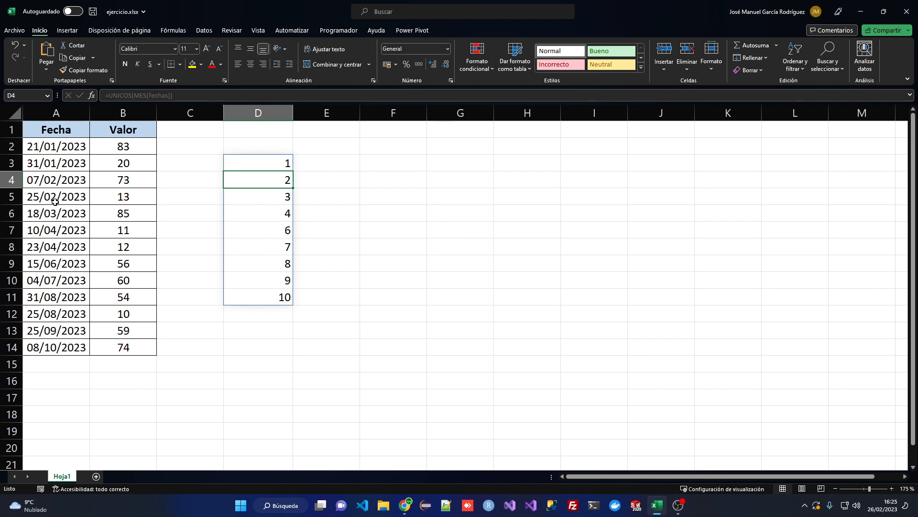
Step: Clear the list of unique month numbers from D3:D11 and start a LET formula in D3
drag(59, 146, 47, 341)
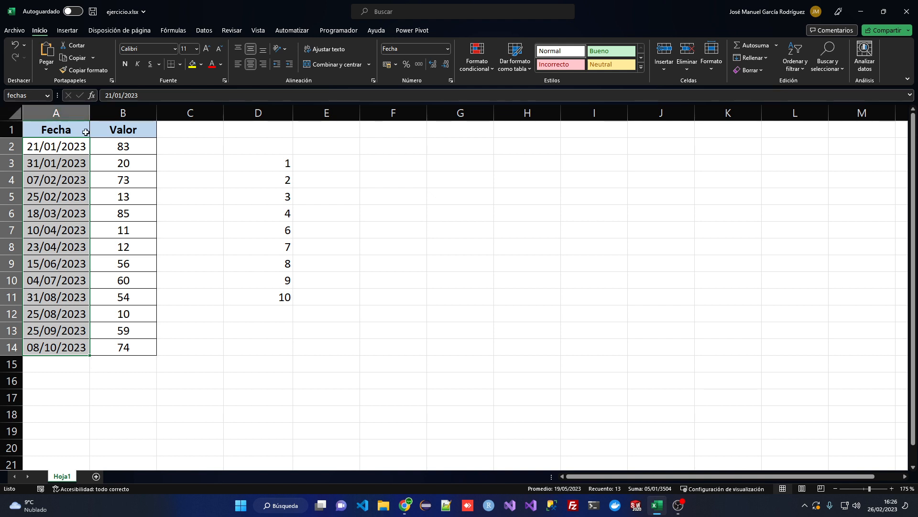
drag(113, 142, 120, 342)
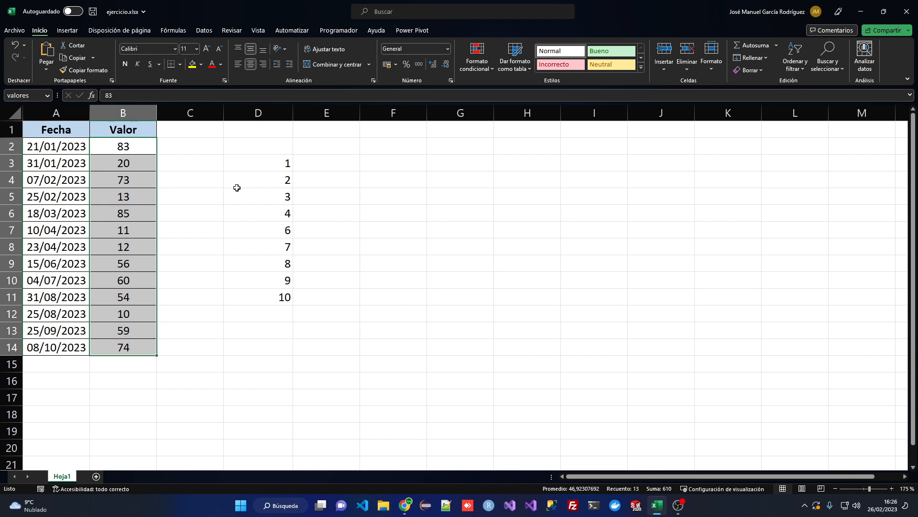
drag(265, 161, 261, 297)
key(Delete)
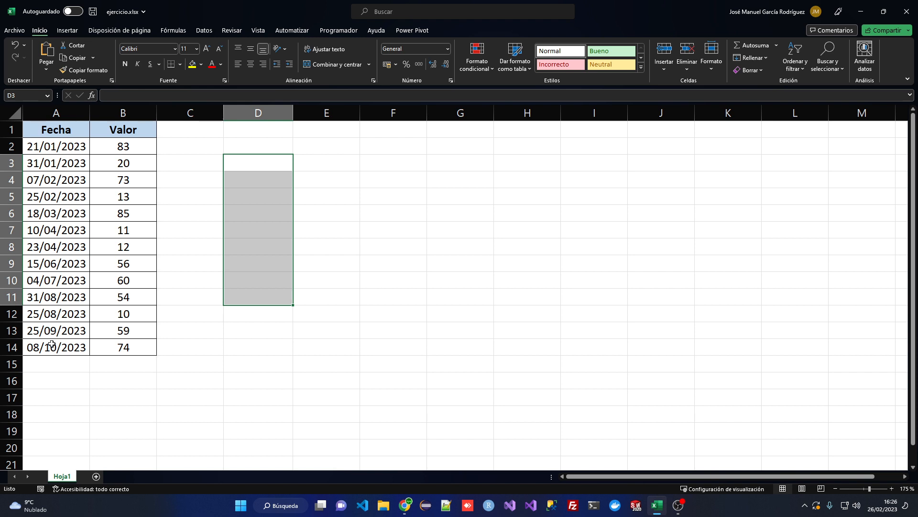
click(252, 160)
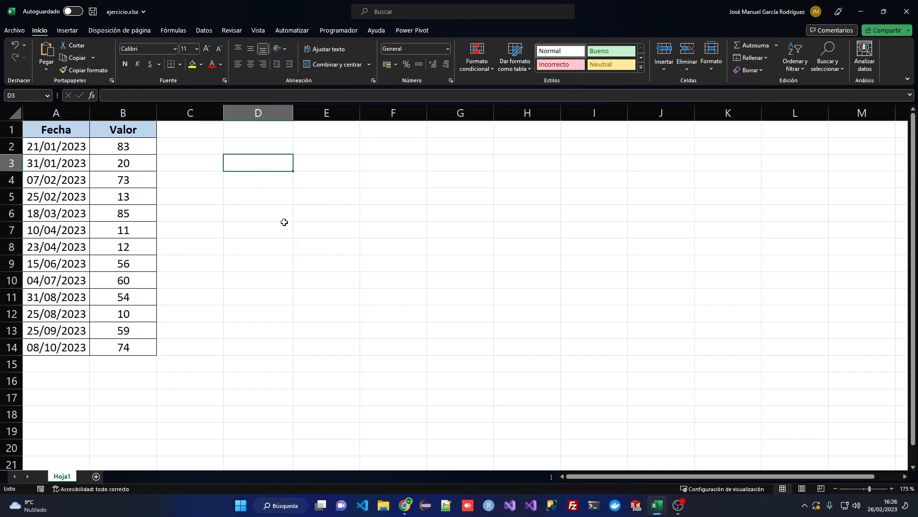
text(=let()
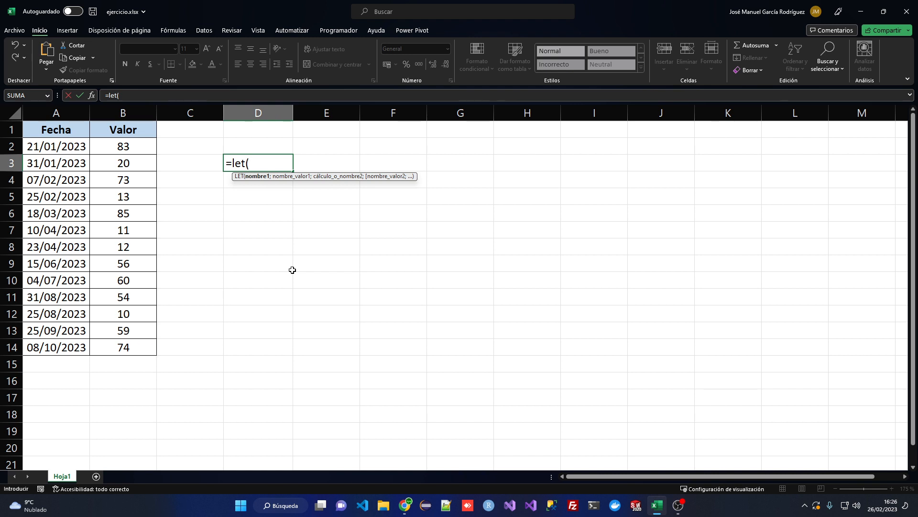
text(mx;)
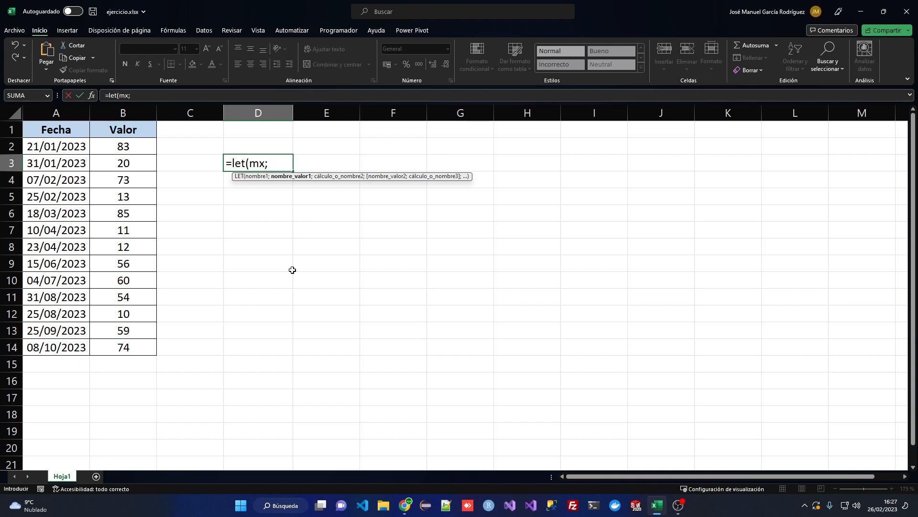
text(ordenar()
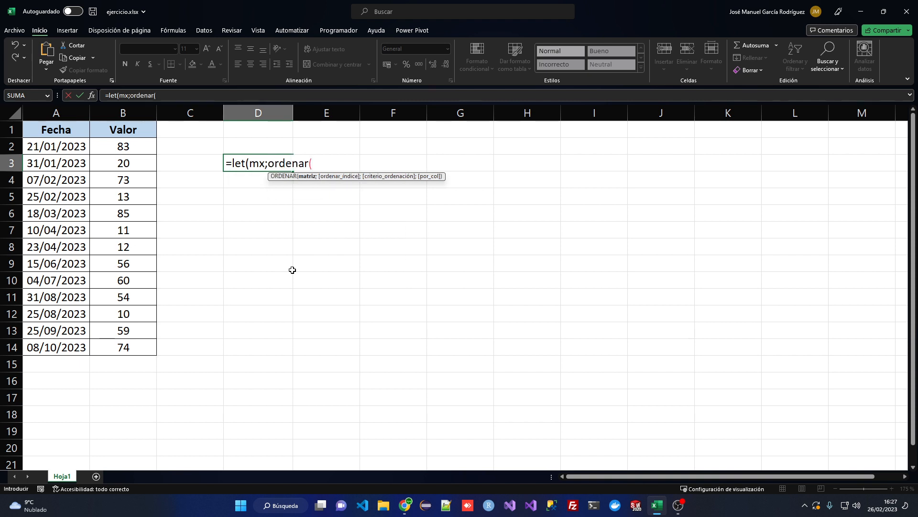
drag(60, 143, 52, 343)
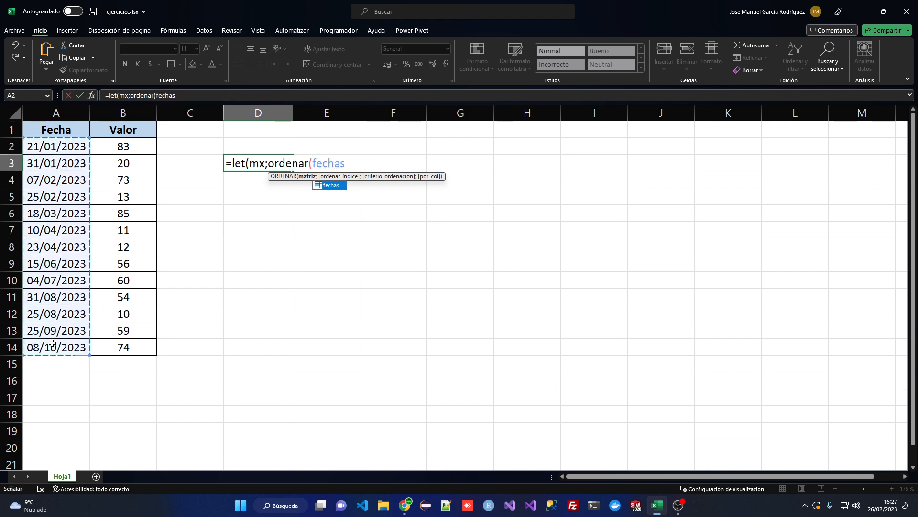
key(BackSpace)
key(BackSpace)
key(BackSpace)
key(BackSpace)
key(BackSpace)
key(BackSpace)
key(BackSpace)
key(BackSpace)
key(BackSpace)
key(BackSpace)
key(BackSpace)
key(BackSpace)
key(BackSpace)
key(BackSpace)
key(BackSpace)
key(BackSpace)
key(BackSpace)
key(BackSpace)
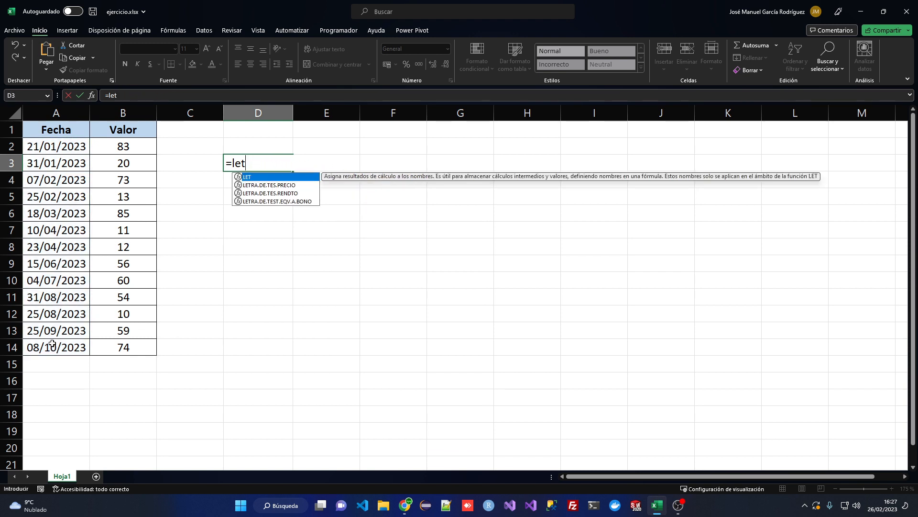
Step: Complete the formula in D3 as =LET(fInic;FIN.MES(MIN(fechas);-1)+1;fInic) to return the first day of the earliest month, with the result on its own line
text(()
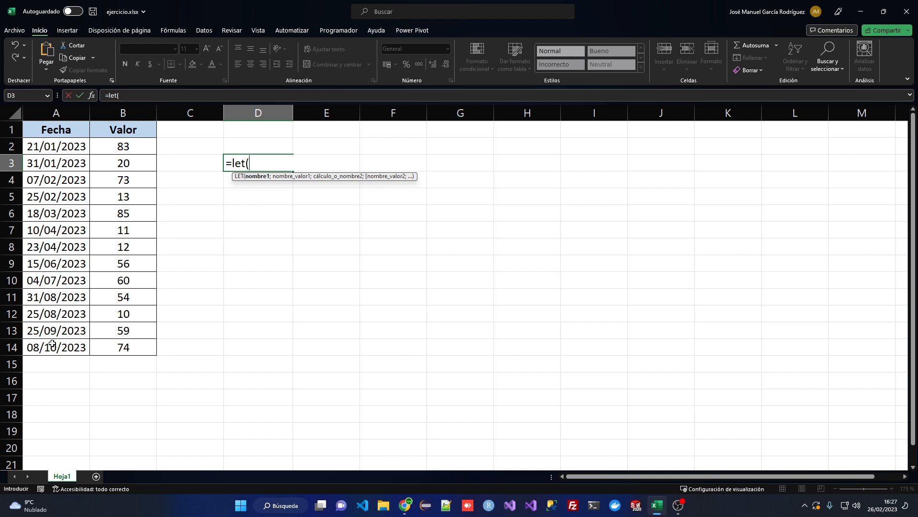
text(fInic;)
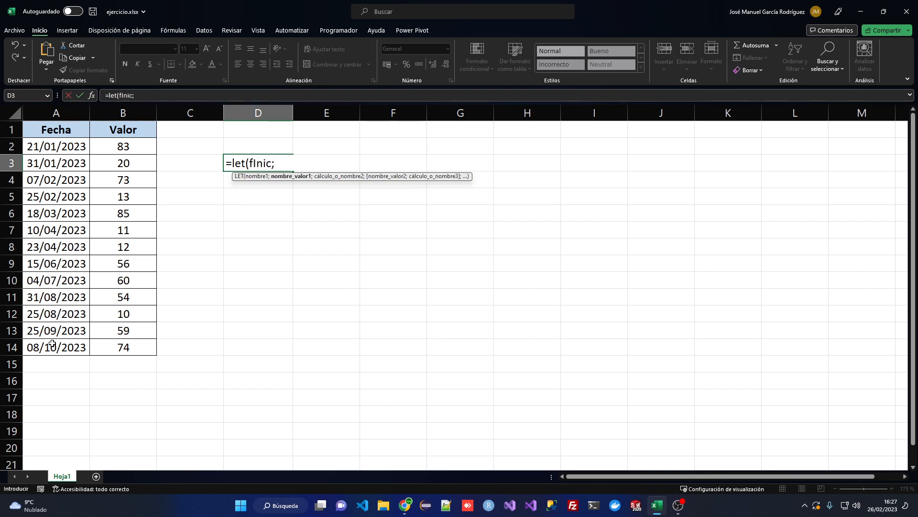
text(fin.mes(min)
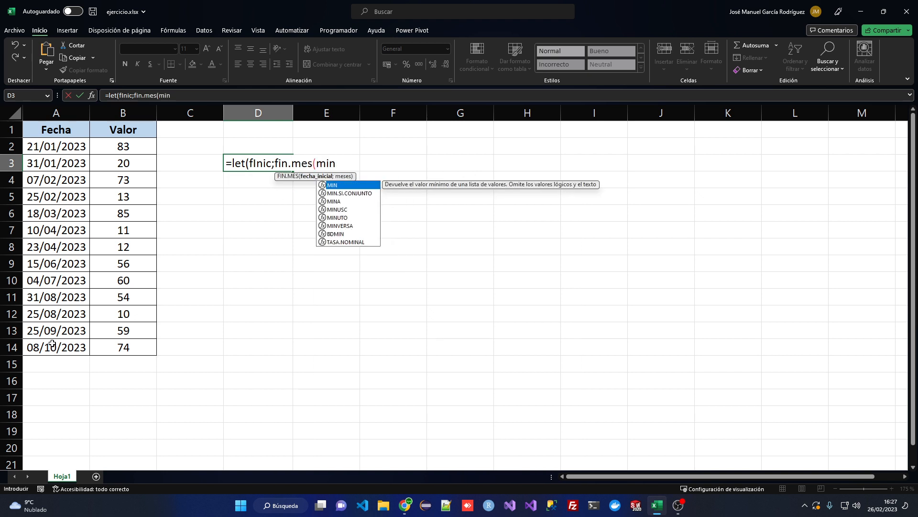
text(()
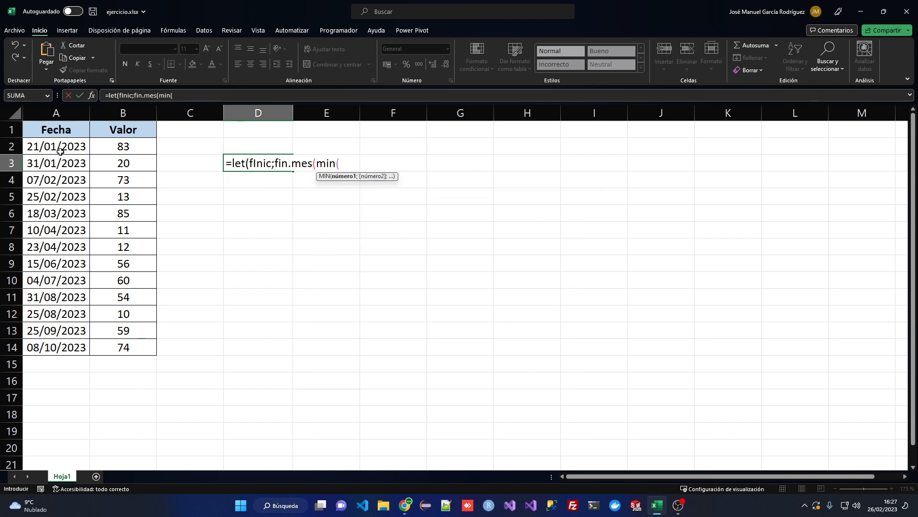
drag(60, 151, 58, 346)
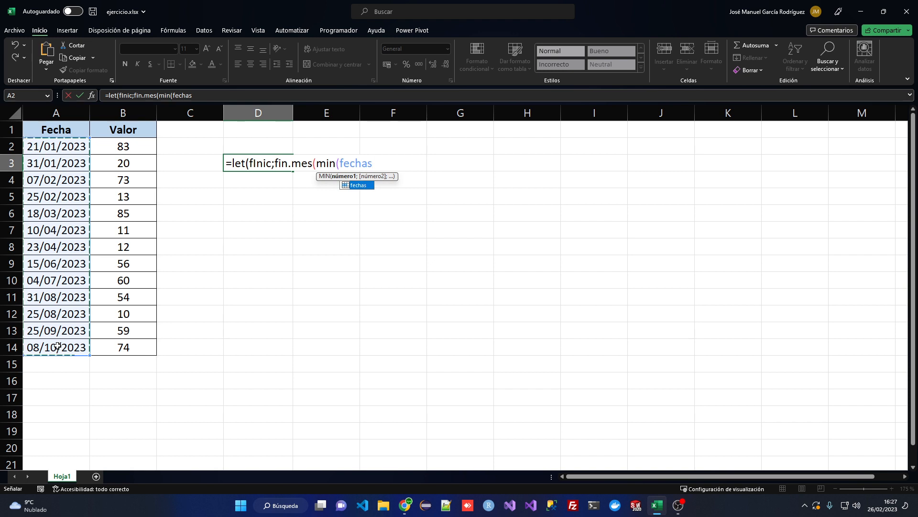
text())
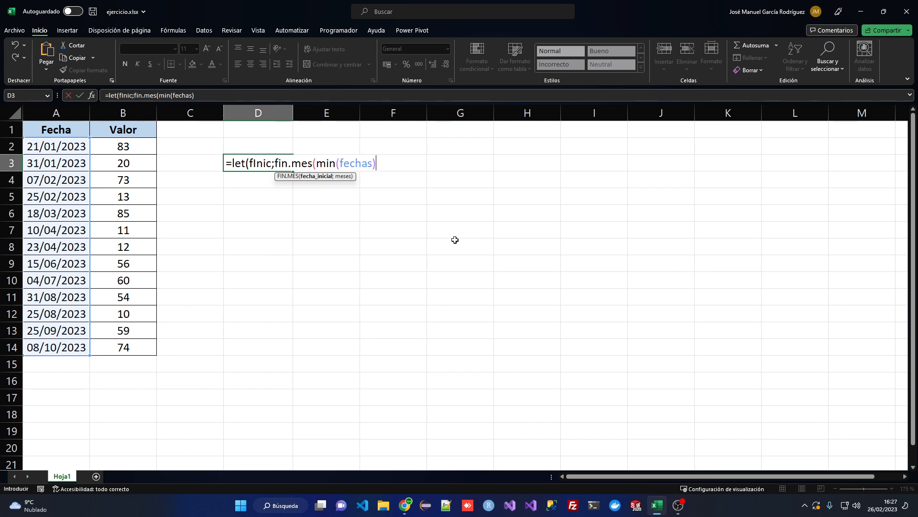
text(;-1)+1;)
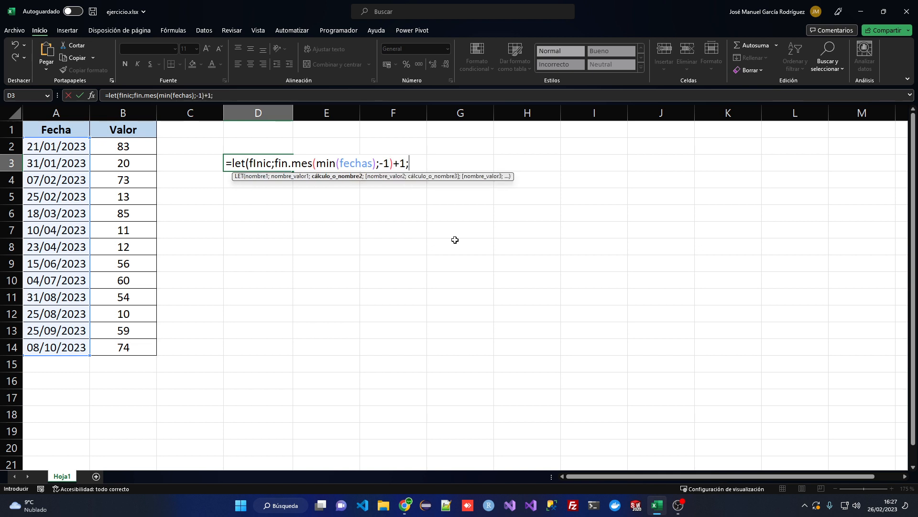
key(alt+Return)
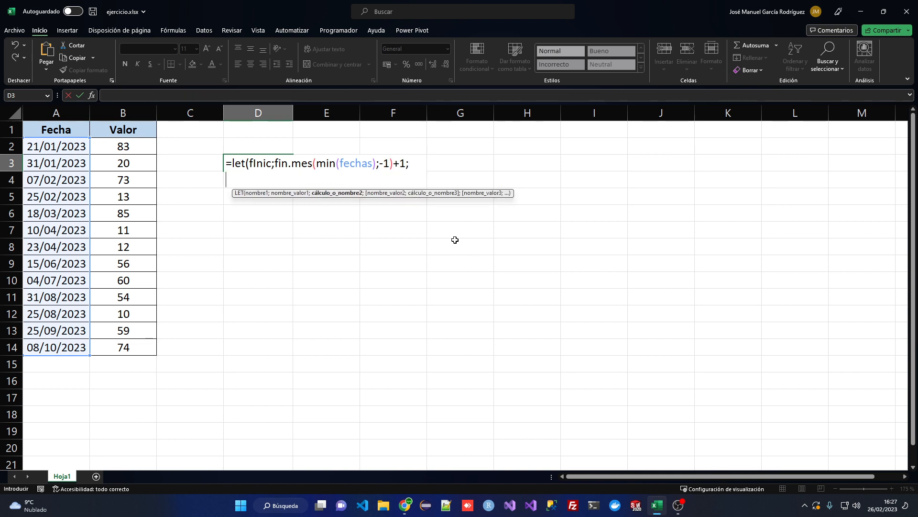
text(fin)
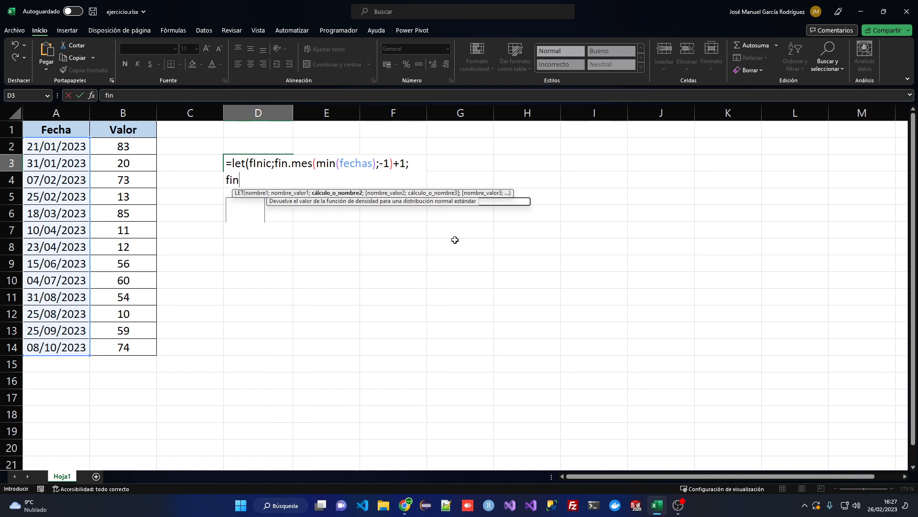
text(ic))
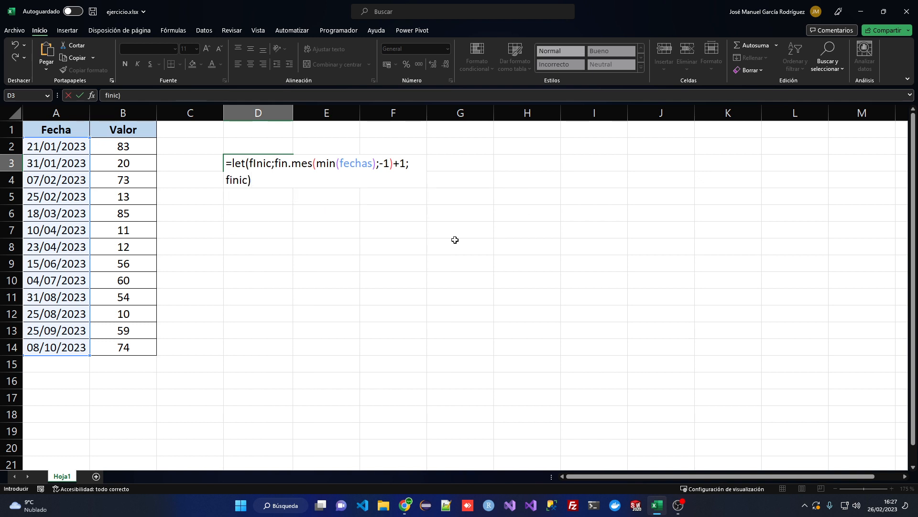
key(Return)
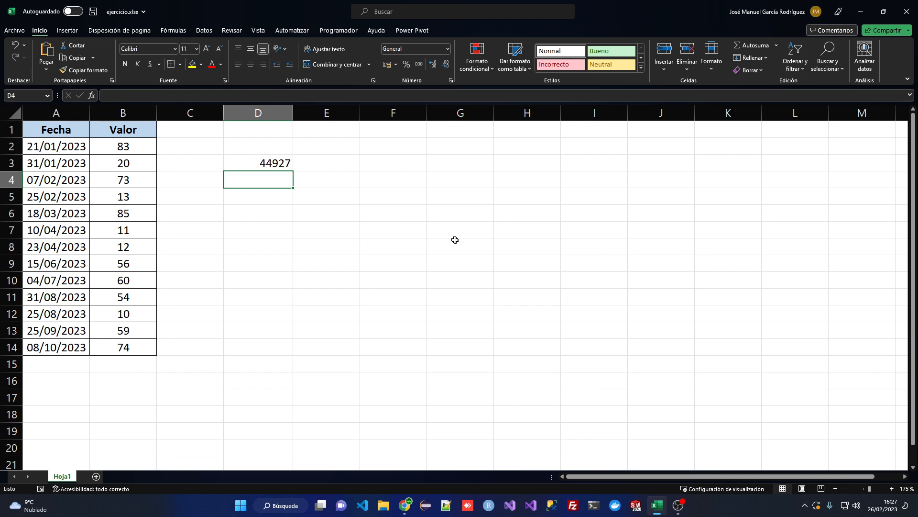
Step: Format the LET result in D3 as a short date (Fecha corta)
click(245, 166)
click(448, 49)
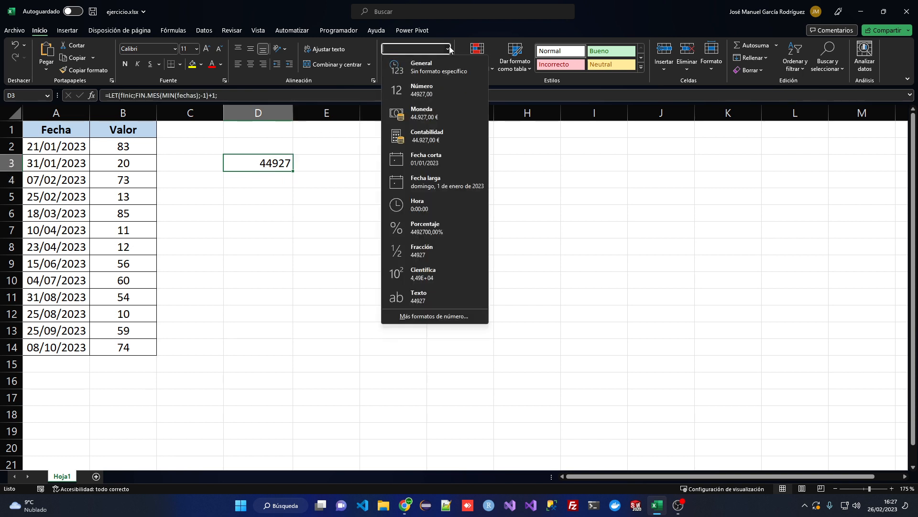
click(431, 161)
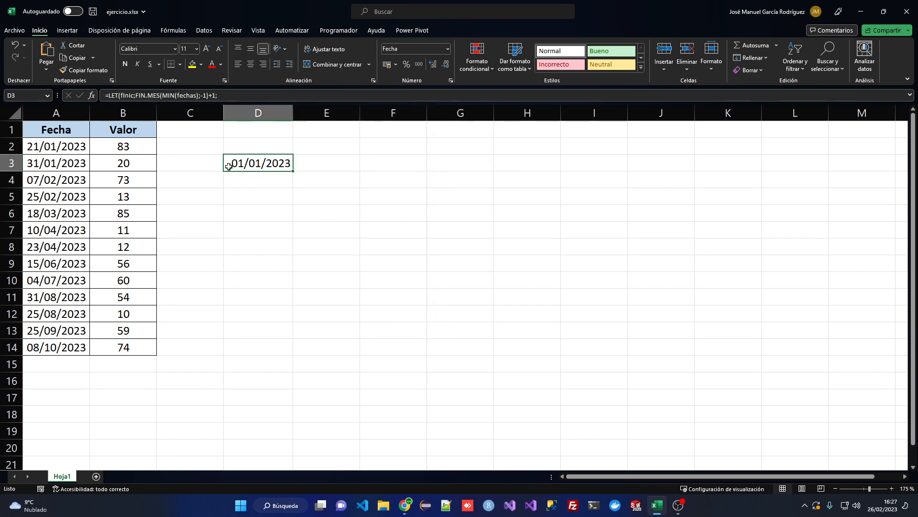
Step: Add a second variable to the LET formula in D3 on its own line: nMeses;UNICOS(MES(fechas));
double_click(282, 164)
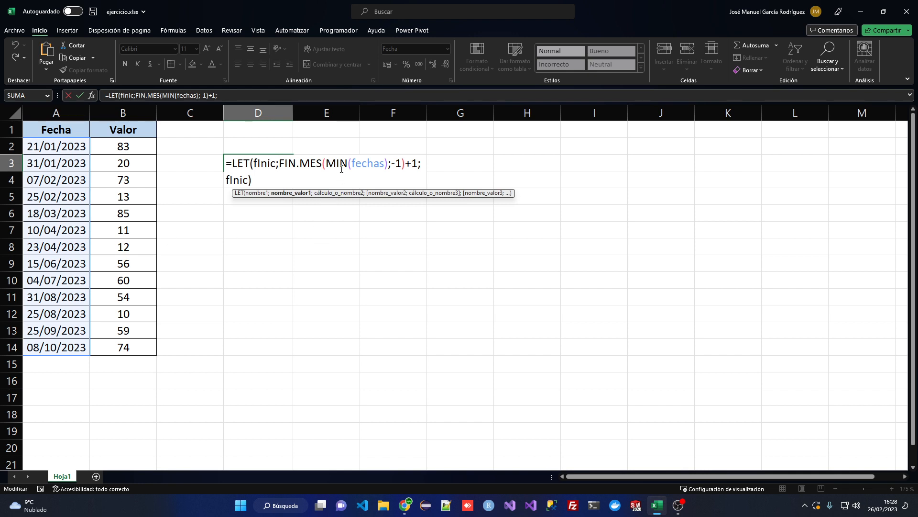
drag(326, 164, 346, 163)
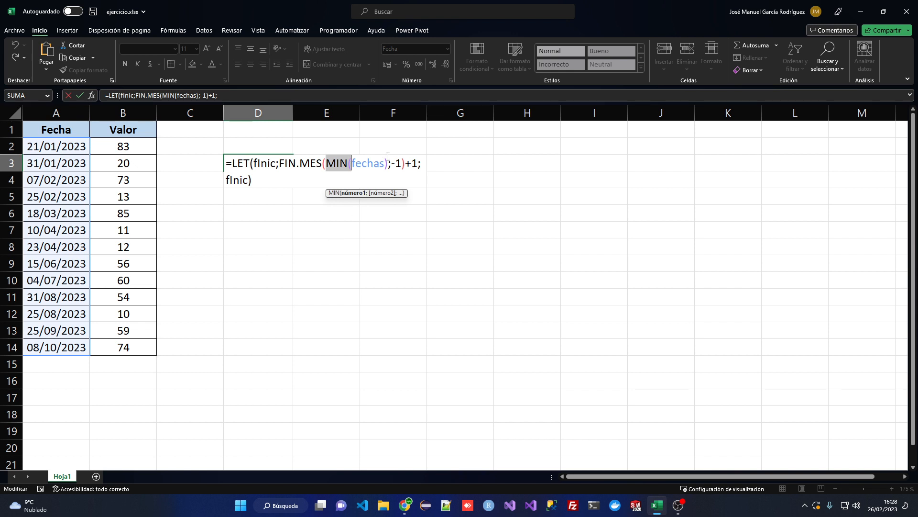
click(418, 161)
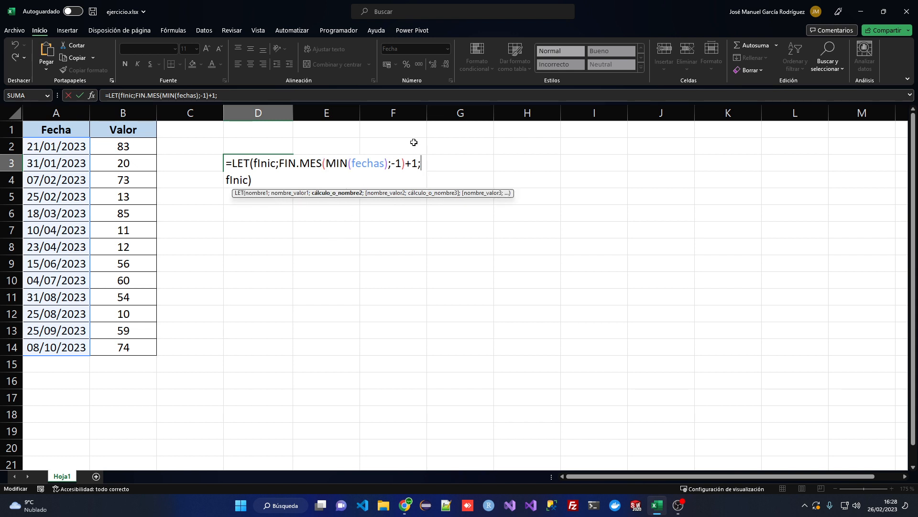
key(alt+Return)
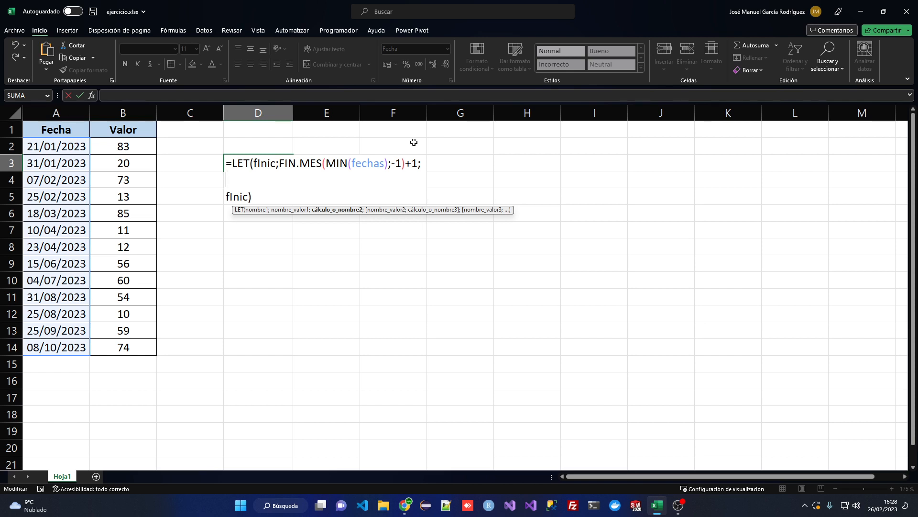
text(nMeses;)
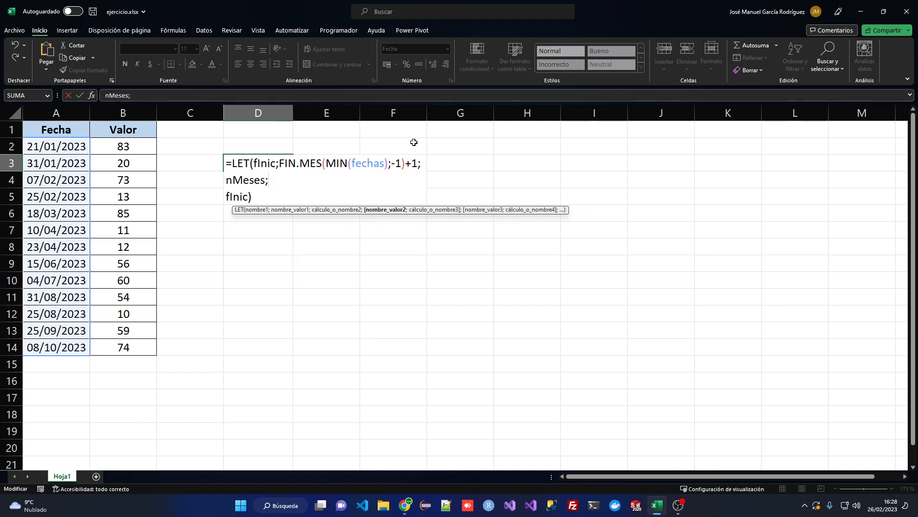
text(unicos(mes()
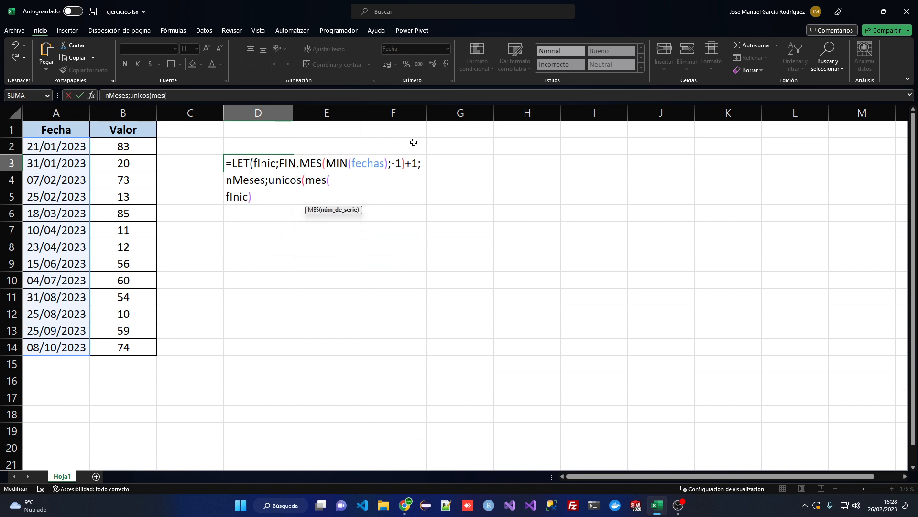
text(fechas)))
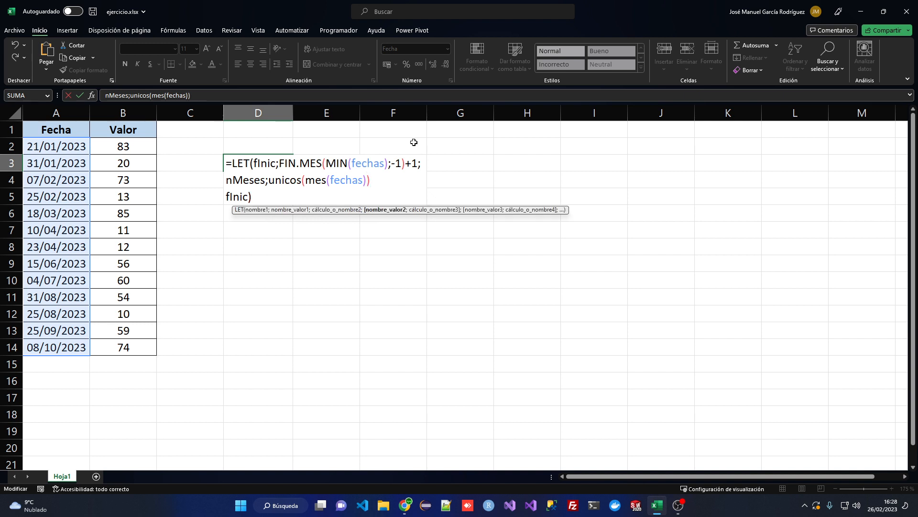
text();)
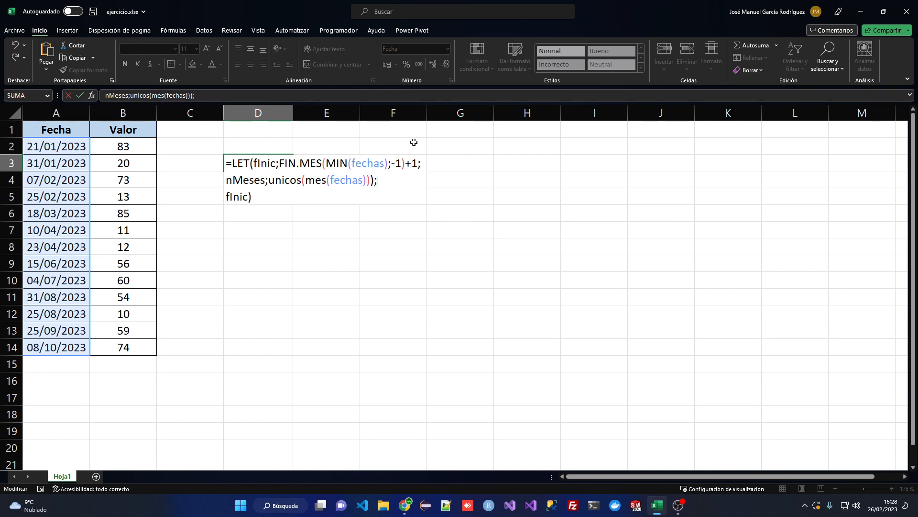
key(BackSpace)
key(BackSpace)
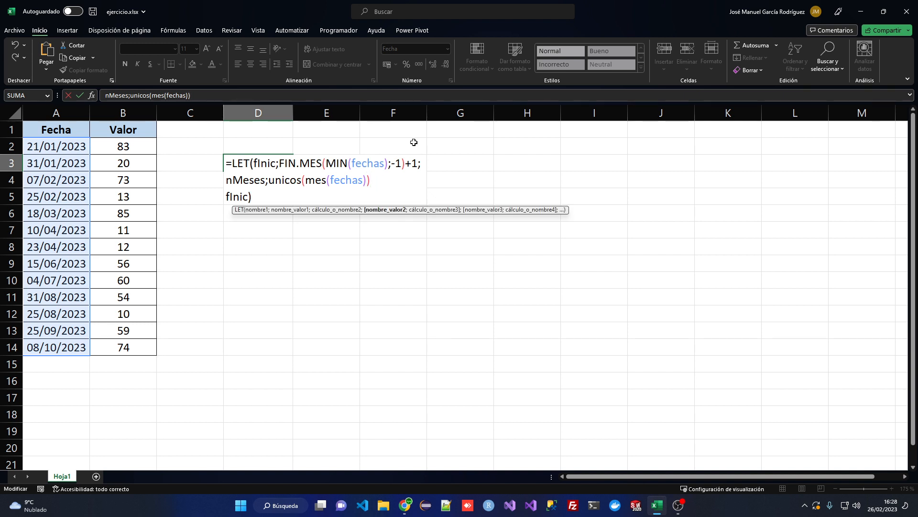
text(;)
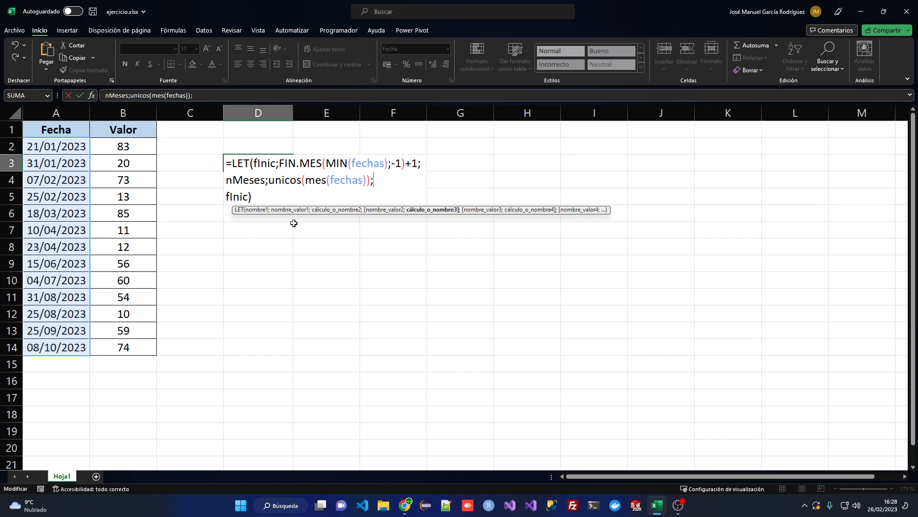
Step: Replace the final result fInic with nMeses in the D3 LET formula and enter it
double_click(237, 196)
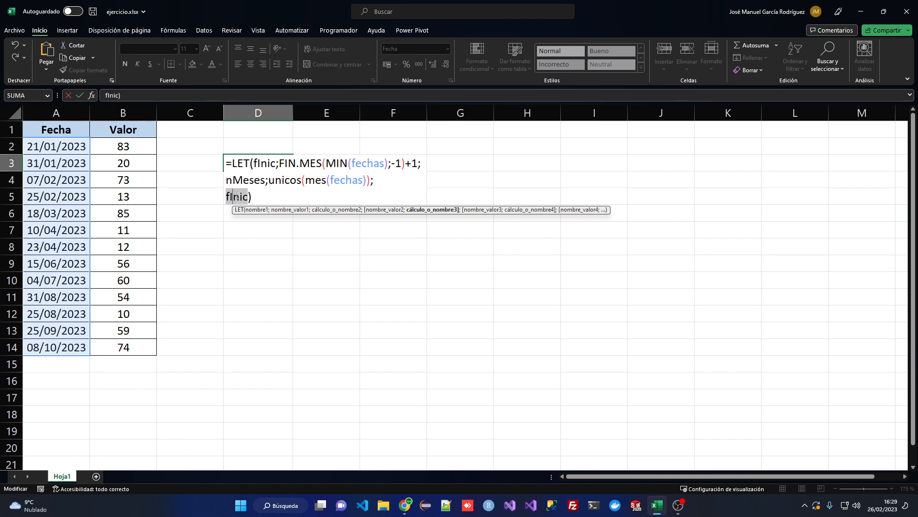
text(nMeses)
key(Return)
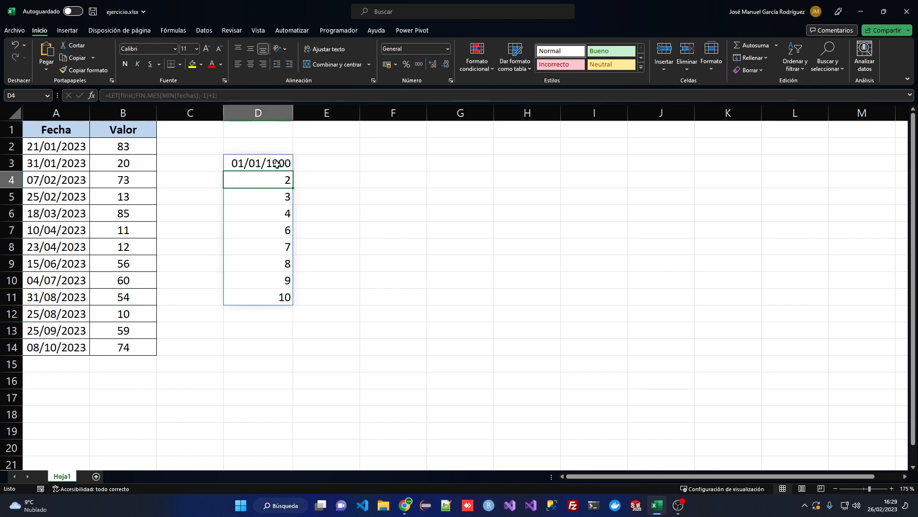
Step: Start a third LET variable in D3 on a new line, fIniciales;MAP(nMeses;LAMBDA(n;, with a line break after it
click(250, 164)
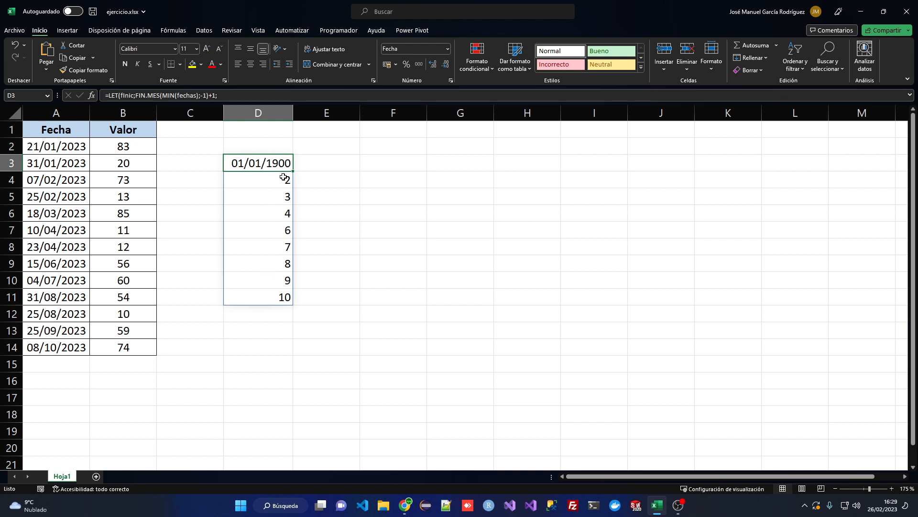
double_click(263, 163)
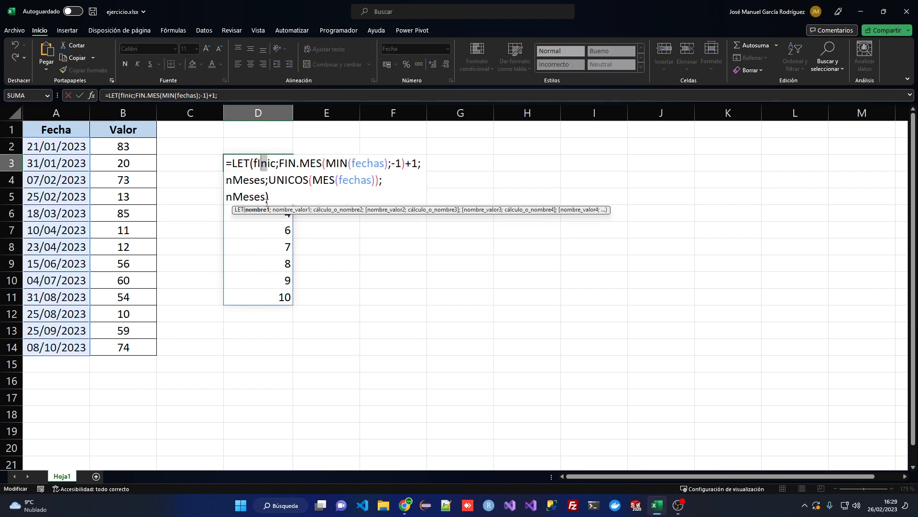
click(382, 184)
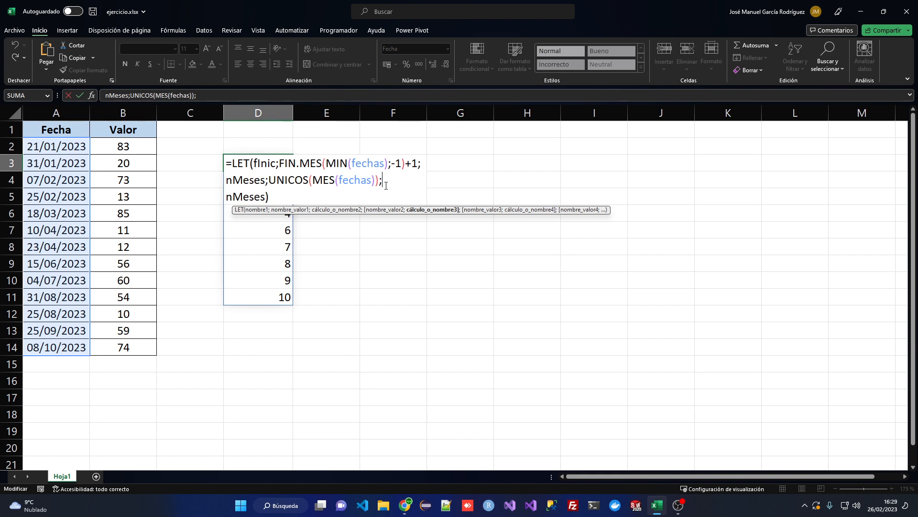
key(alt+Return)
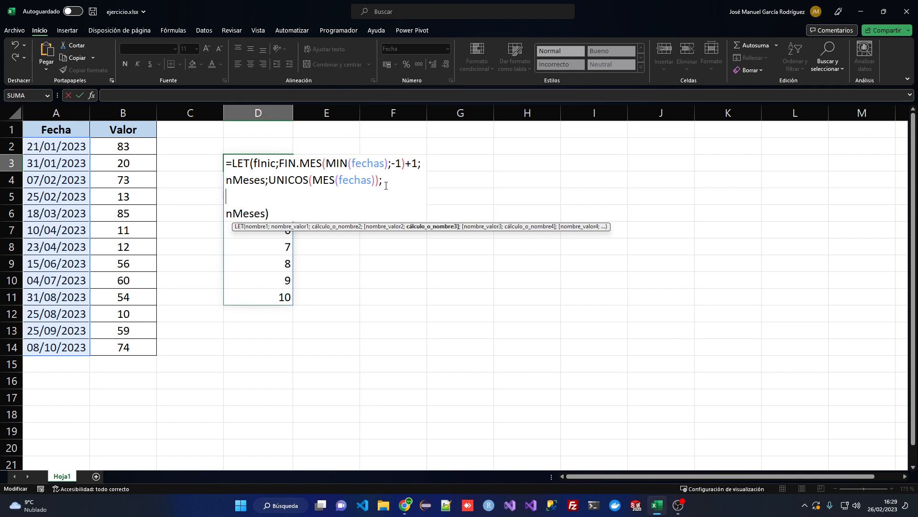
text(fIniciales;MAP()
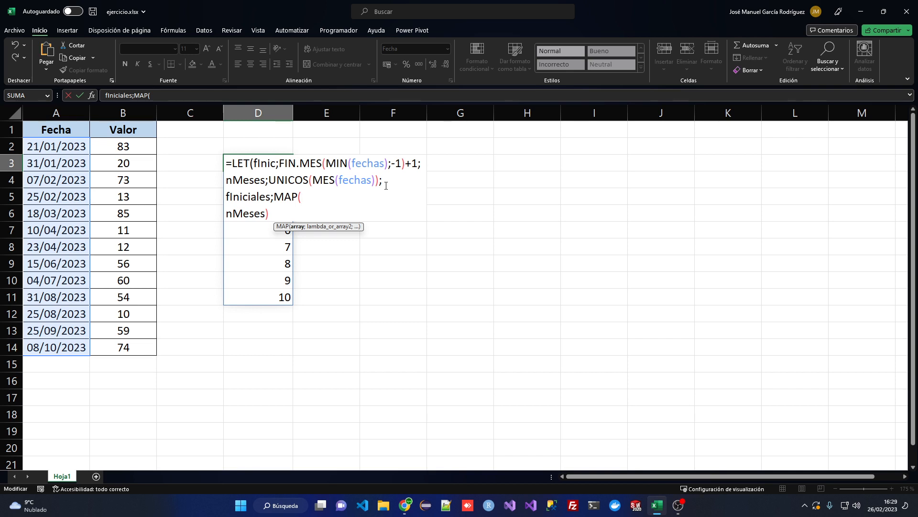
text(nMeses;)
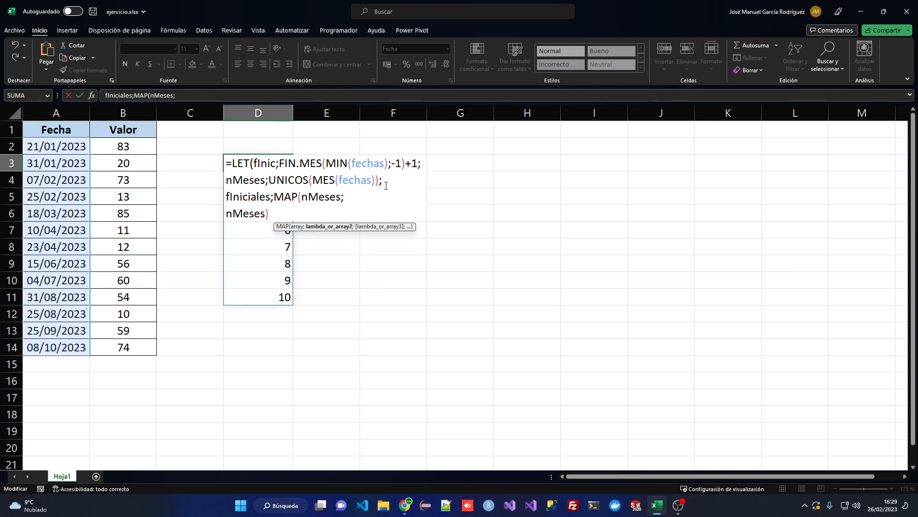
text(lambda()
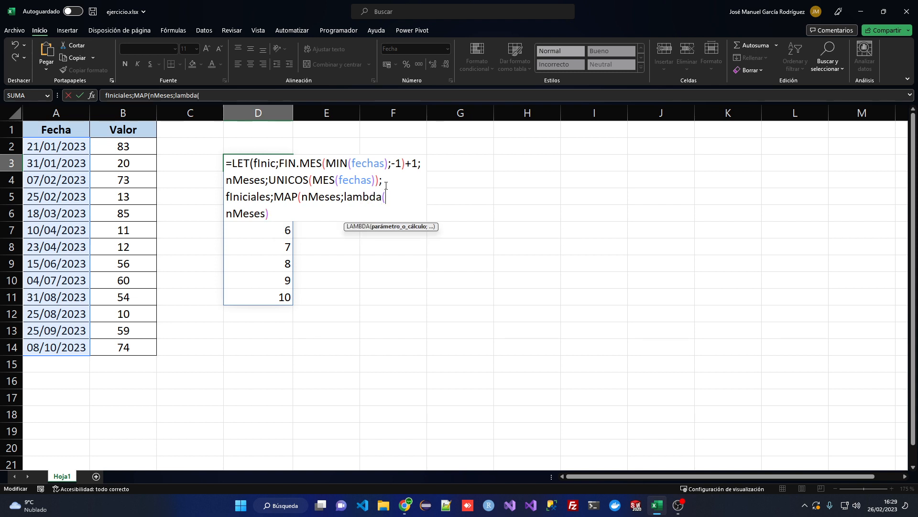
text(n;)
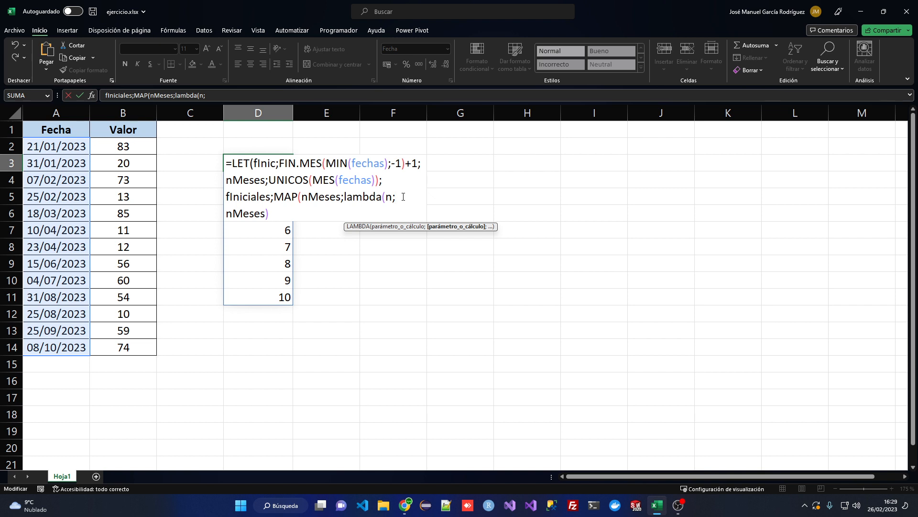
key(alt+Return)
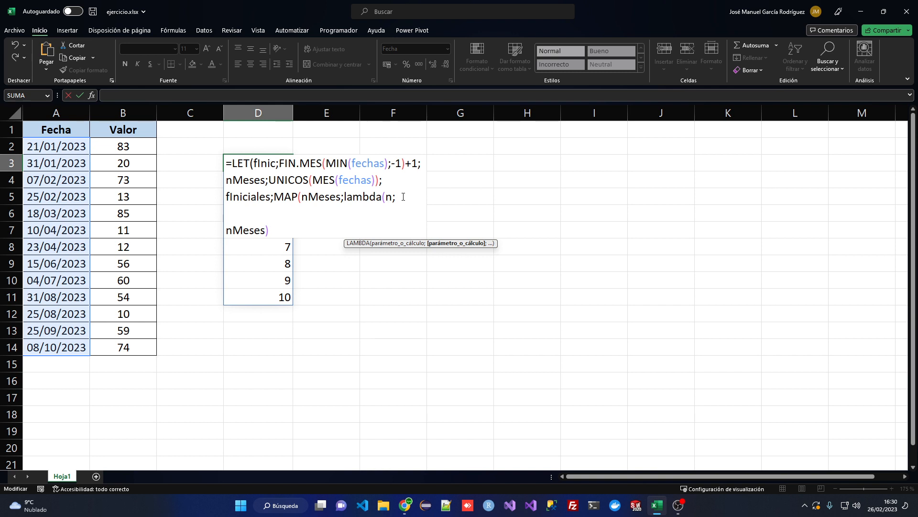
Step: Complete the LAMBDA calculation in D3 with FECHA.MES(fInic;n-1) and close the MAP definition of fIniciales
text(fecha.mes()
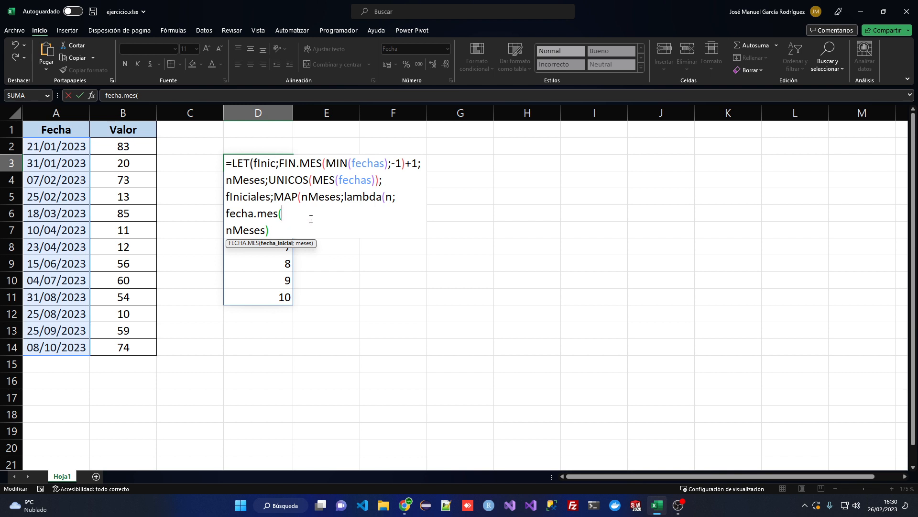
text(fInic)
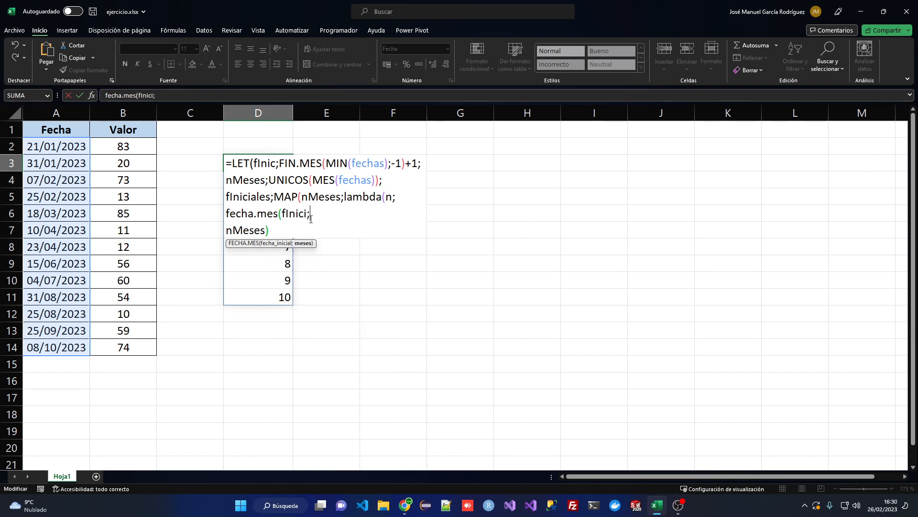
text(;)
text(n)
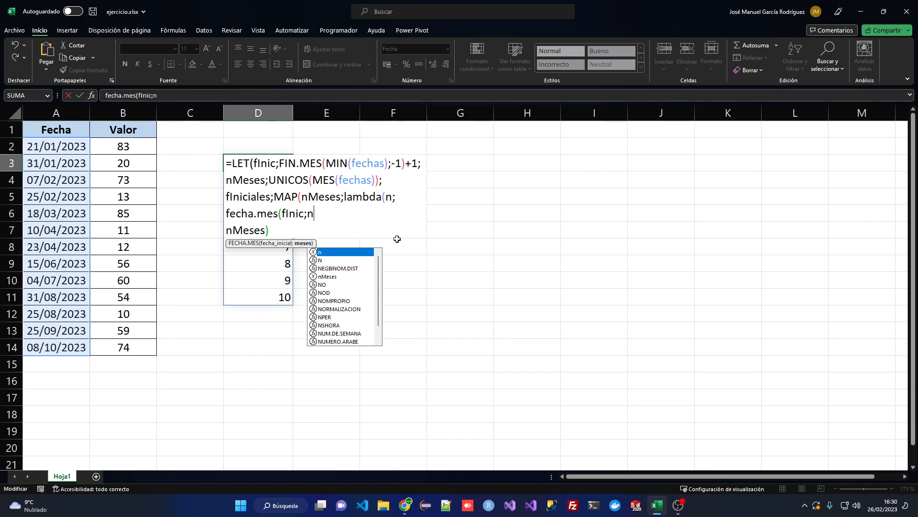
text(-1)
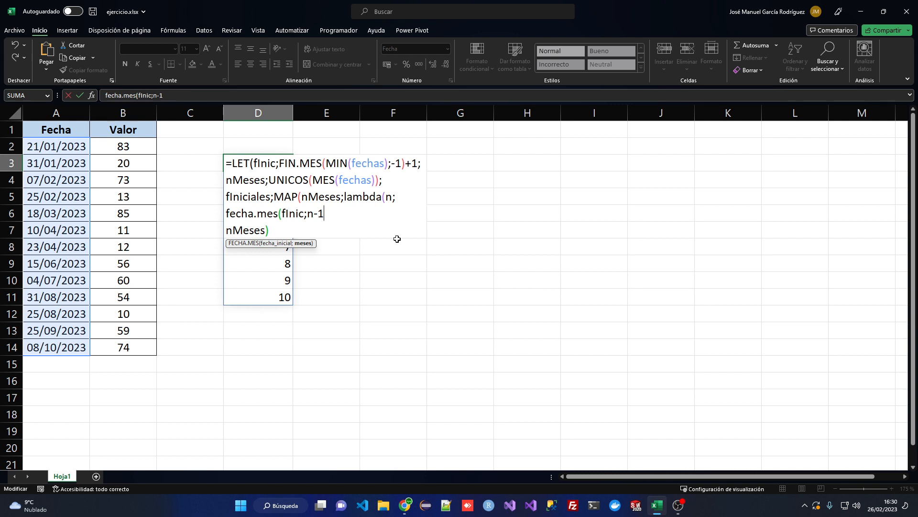
text())
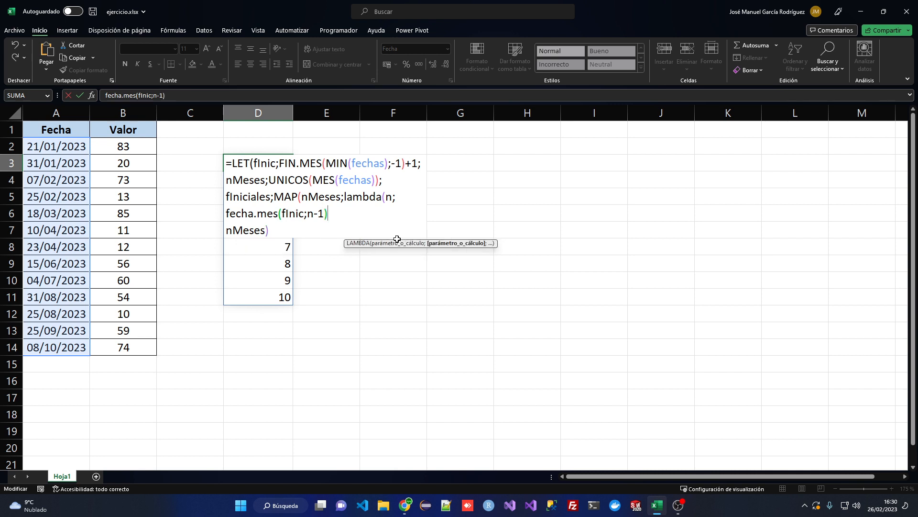
text())
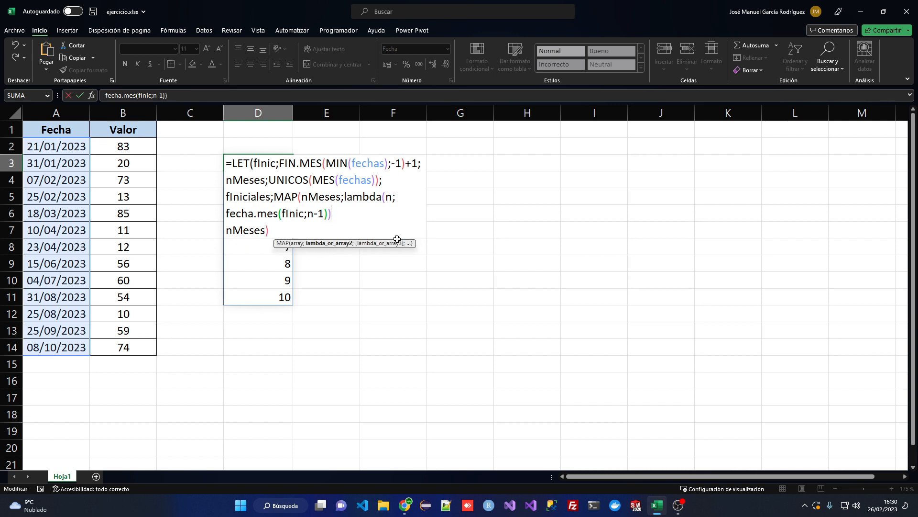
text();)
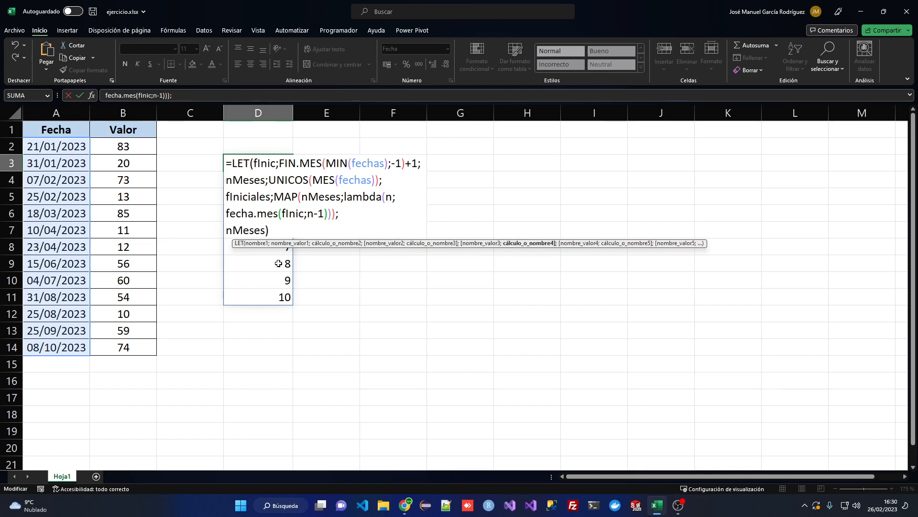
Step: Replace the final result nMeses with fIniciales in the D3 LET formula and enter it
double_click(246, 230)
text(fIniciales)
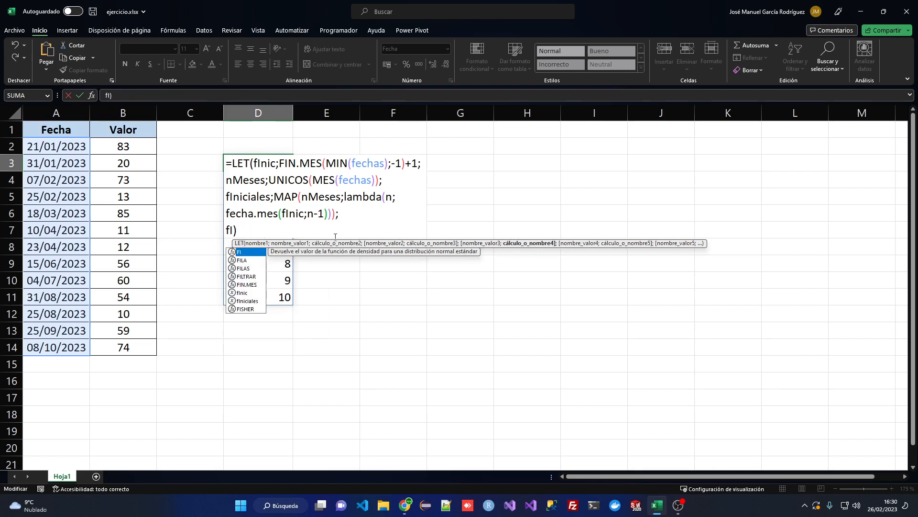
key(Return)
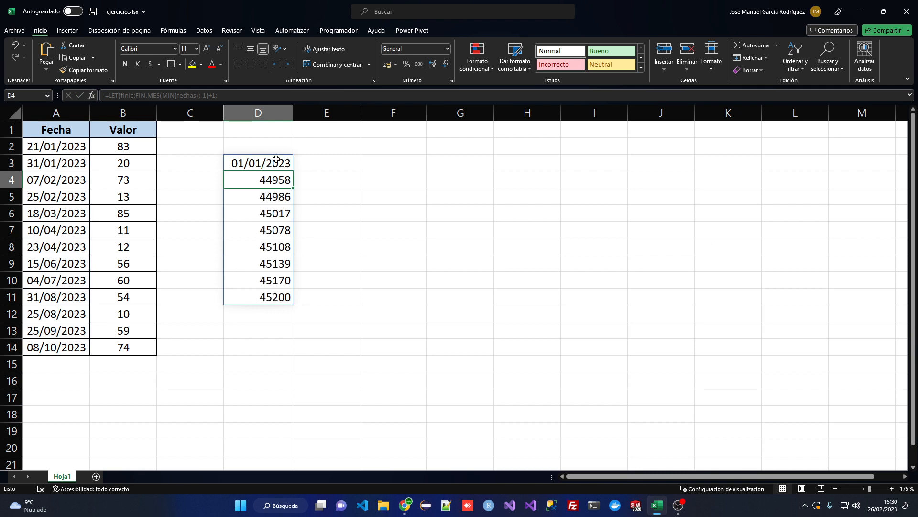
Step: Format the spilled month-start results in D3:D11 as short dates (Fecha corta)
drag(274, 158, 268, 294)
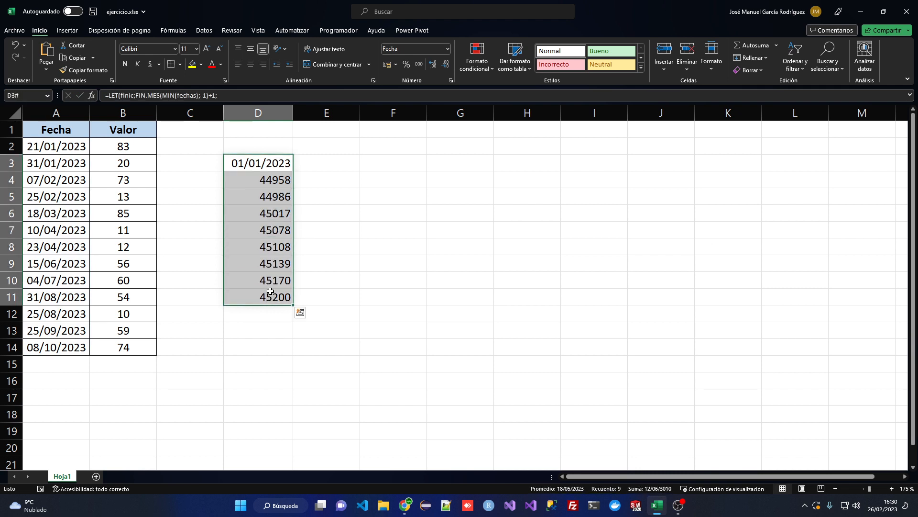
click(447, 49)
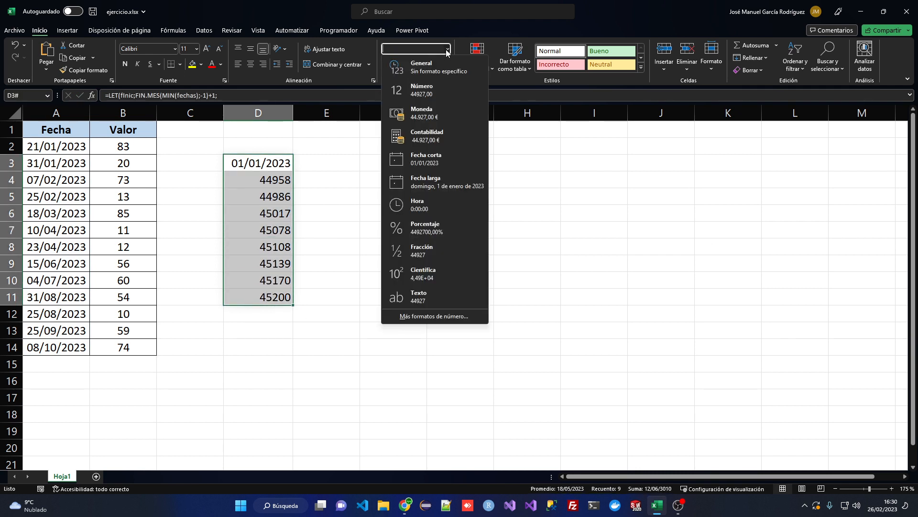
click(259, 194)
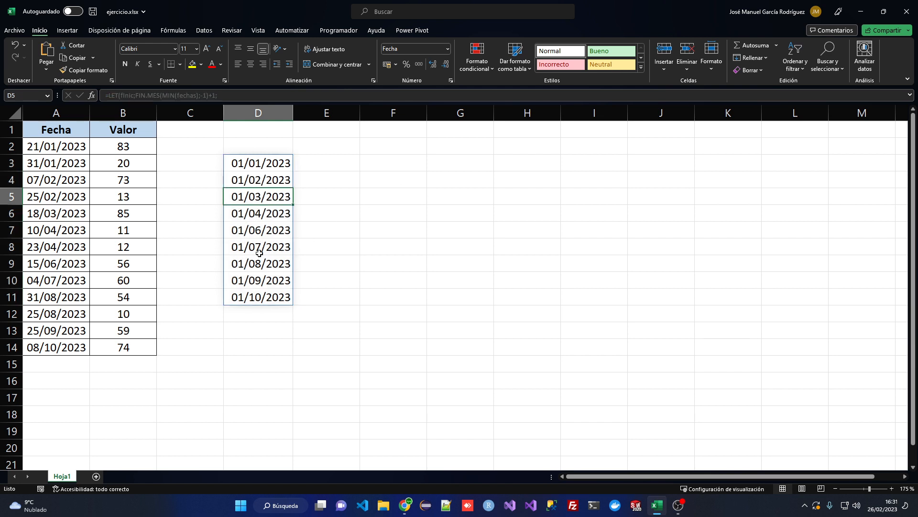
Step: Change the months argument of FECHA.MES in the D3 formula to n and enter the formula
double_click(264, 162)
click(326, 213)
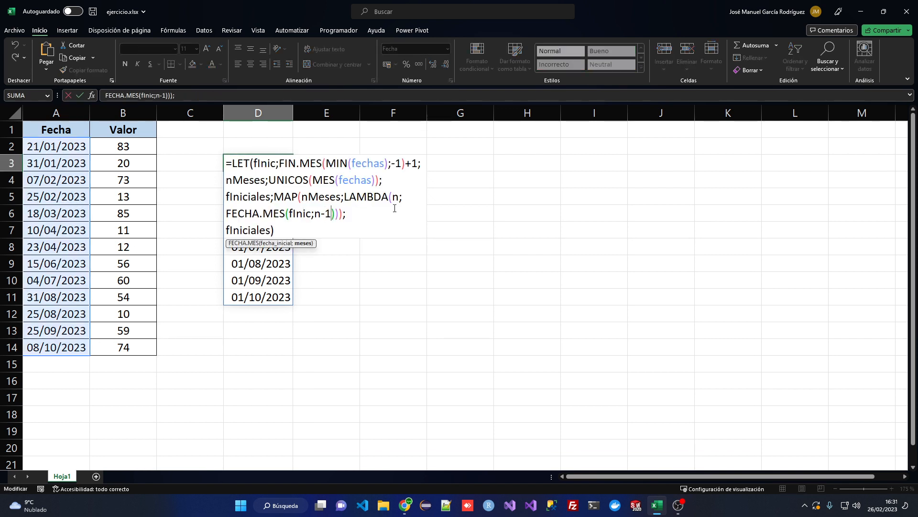
key(BackSpace)
key(BackSpace)
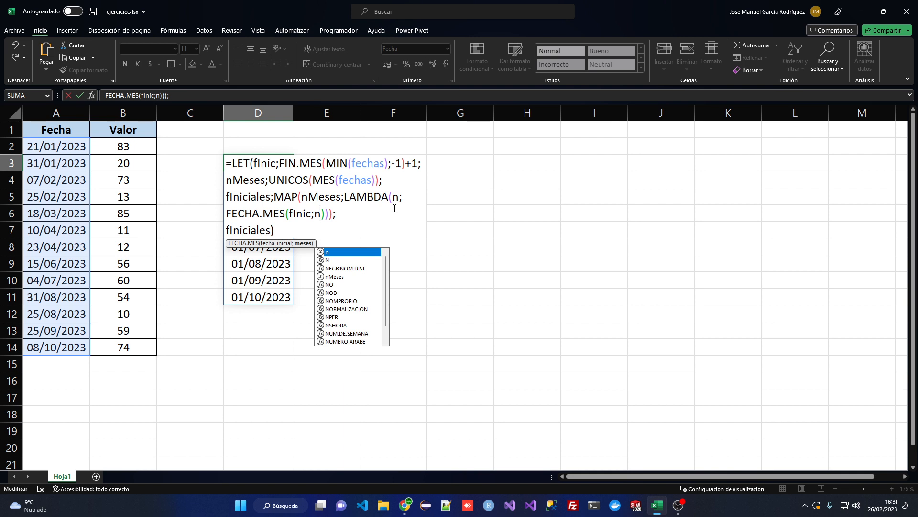
key(Return)
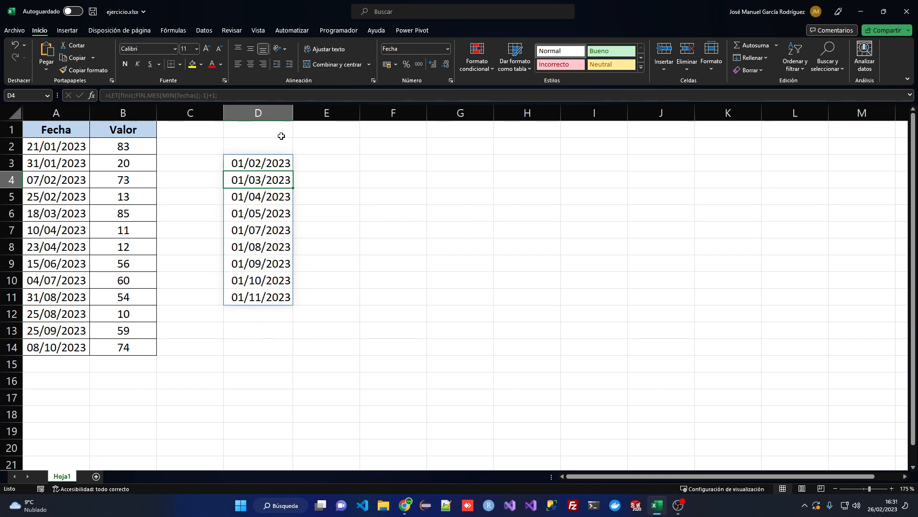
Step: Restore n-1 as the months argument of FECHA.MES in the D3 formula and enter it
double_click(256, 165)
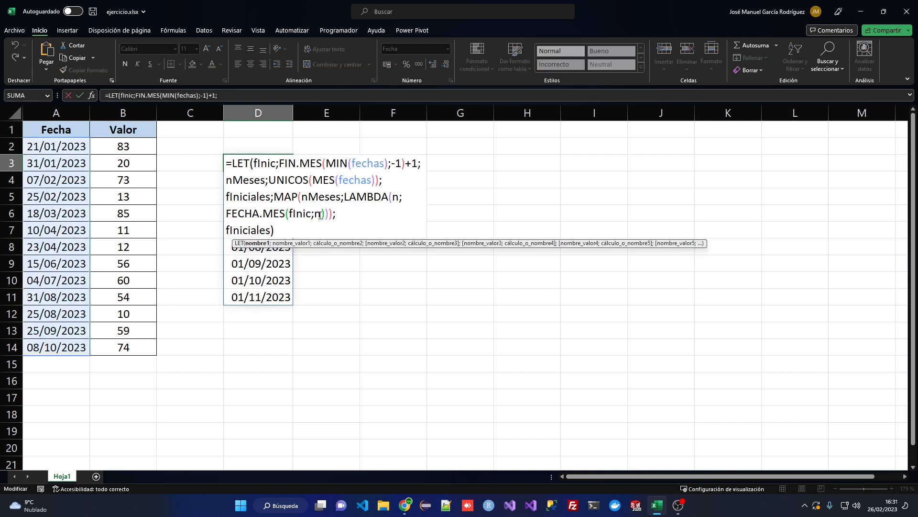
click(325, 217)
text(-1)
key(Return)
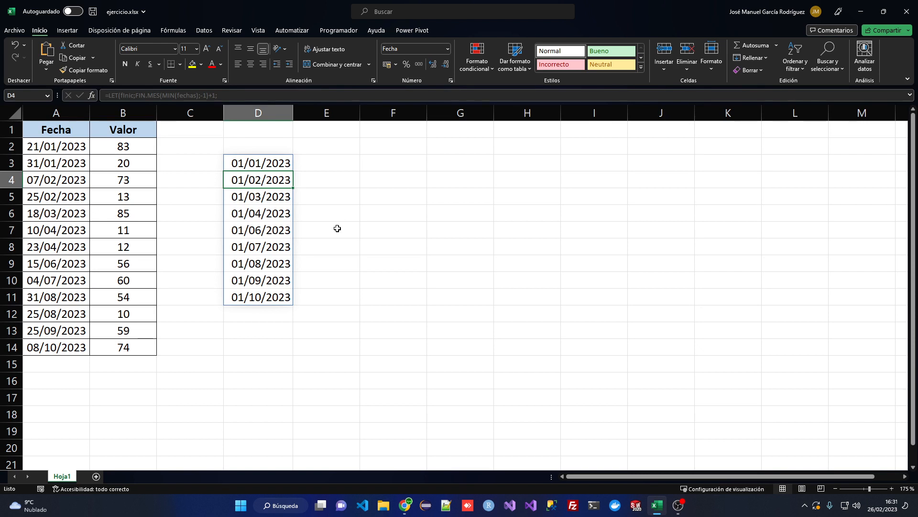
Step: Start a new LET variable in D3 after the fIniciales definition, fFinales;MAP(fIniciales;LAMBDA(fecha;, with a line break after it
double_click(259, 165)
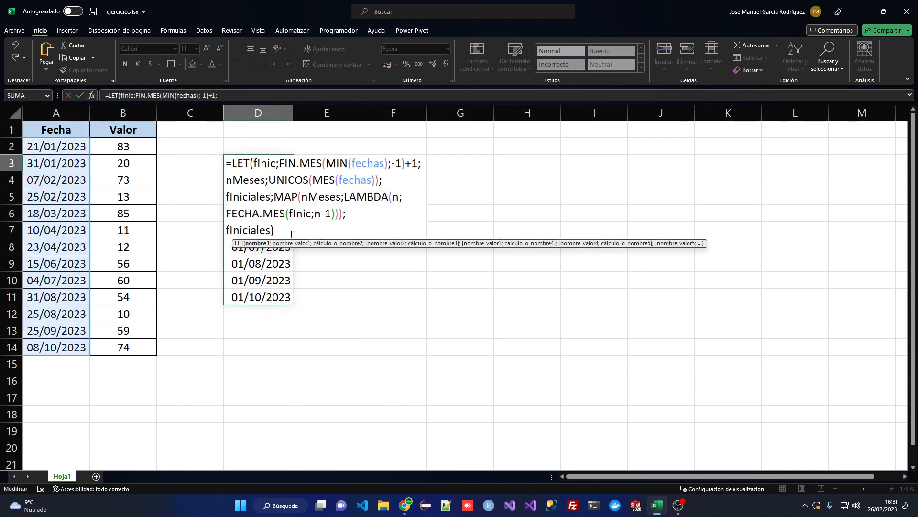
click(359, 211)
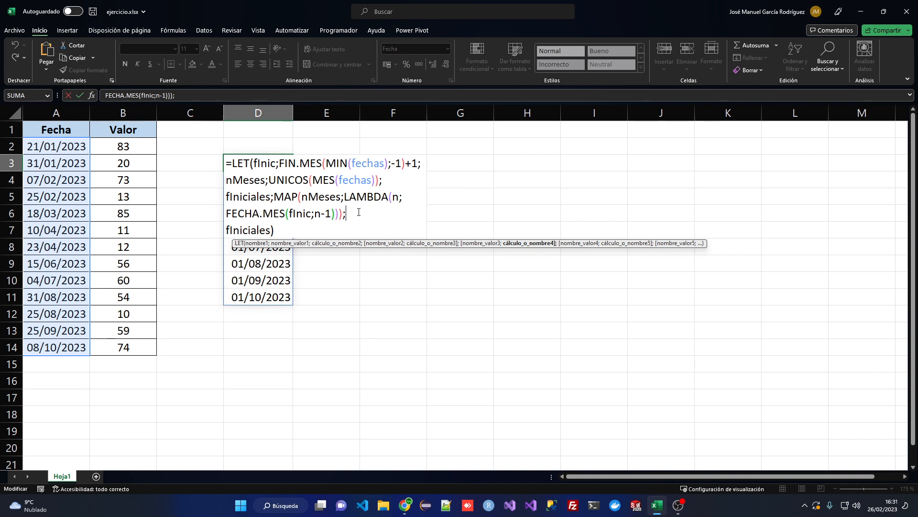
key(alt+Return)
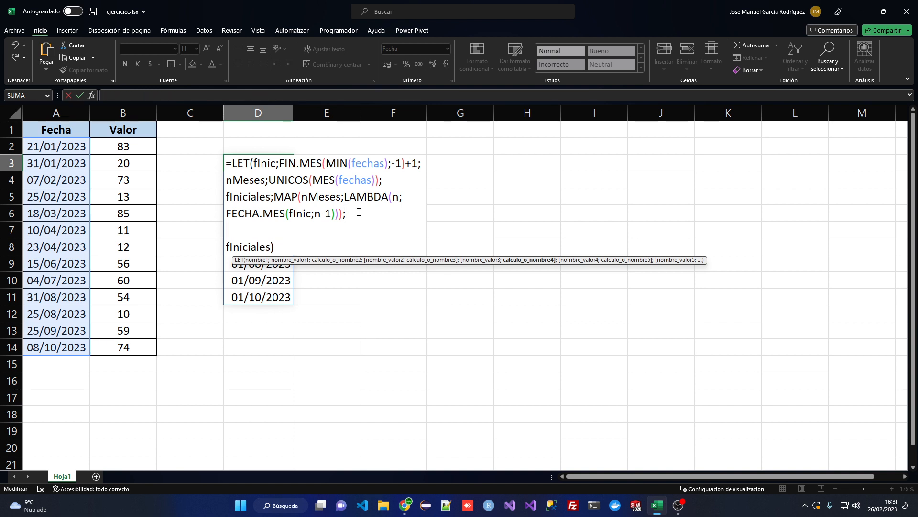
text(fFinales;map()
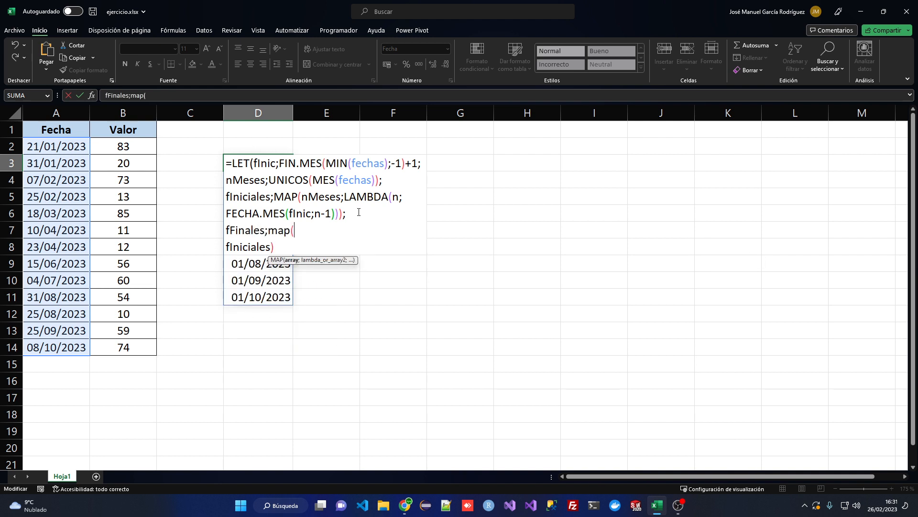
text(fIniciales;lam)
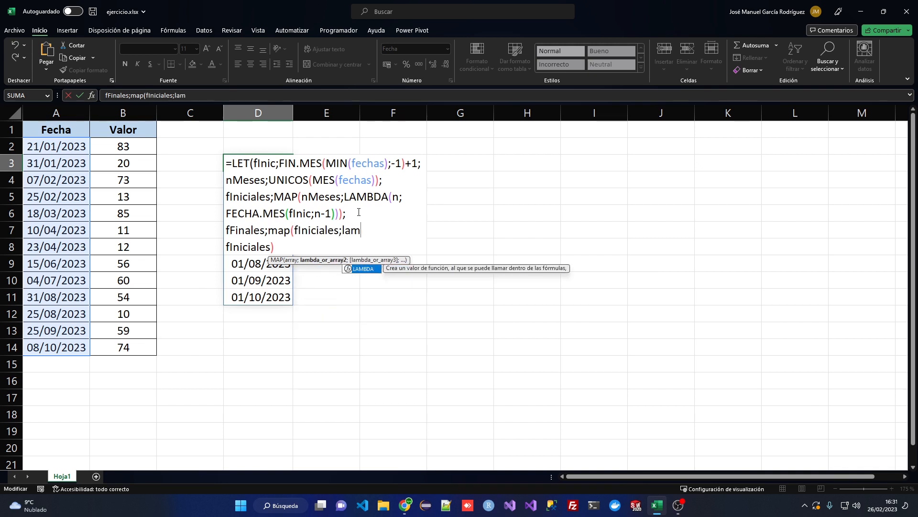
text(bda(fecha;)
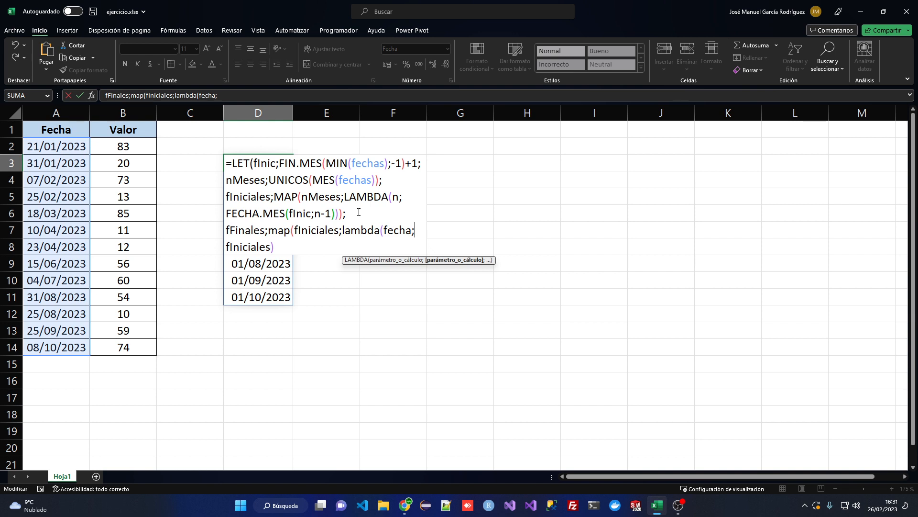
key(alt+Return)
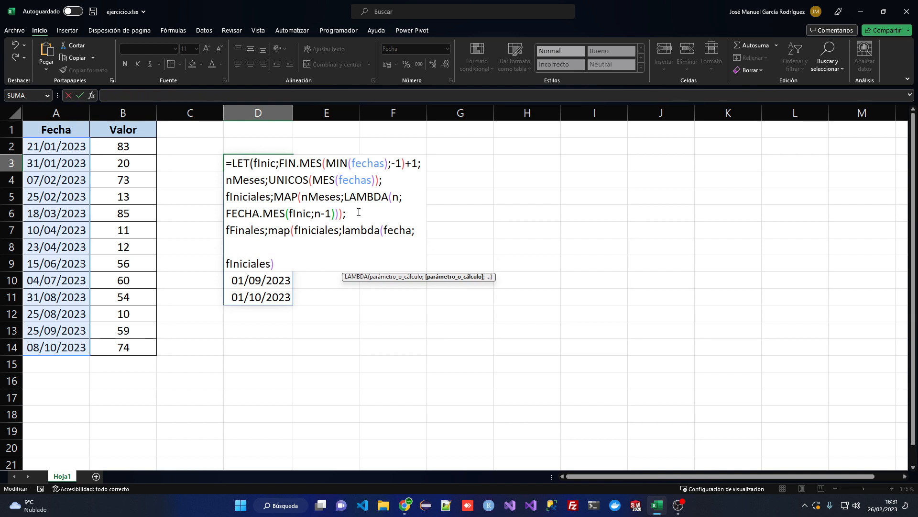
Step: Complete the LAMBDA calculation in D3 with FIN.MES(fecha;0) and close the MAP definition of fFinales
text(fin.mes(fecha;)
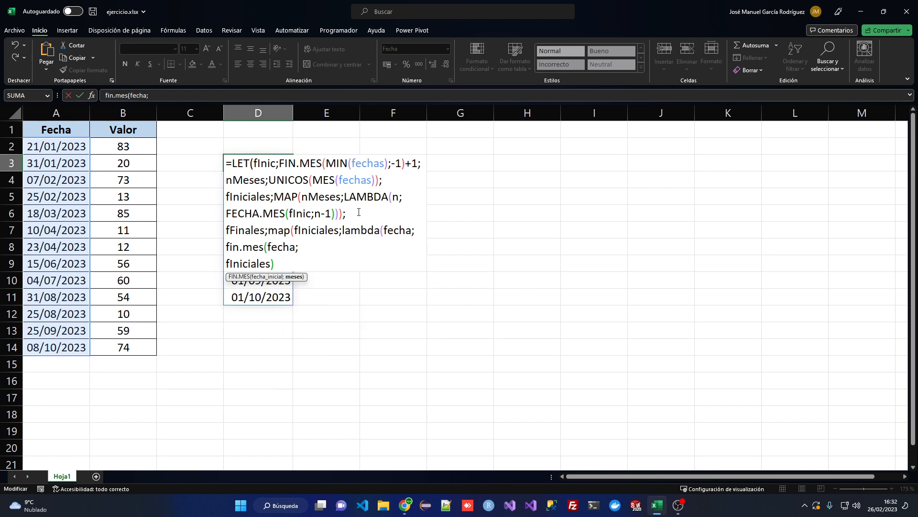
text(0))
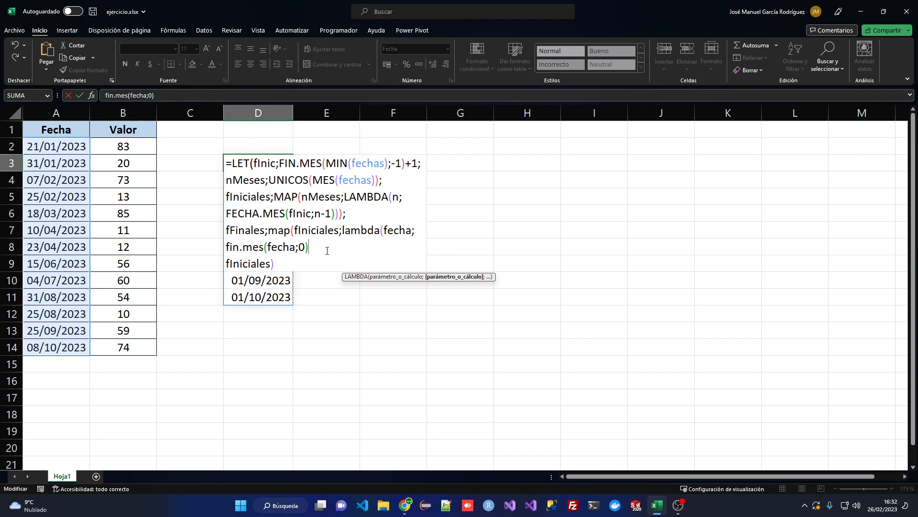
text())
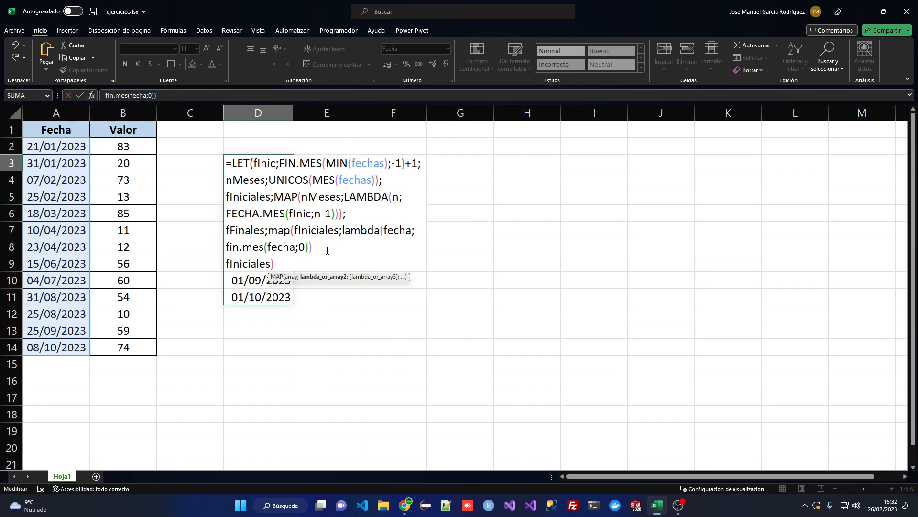
text();)
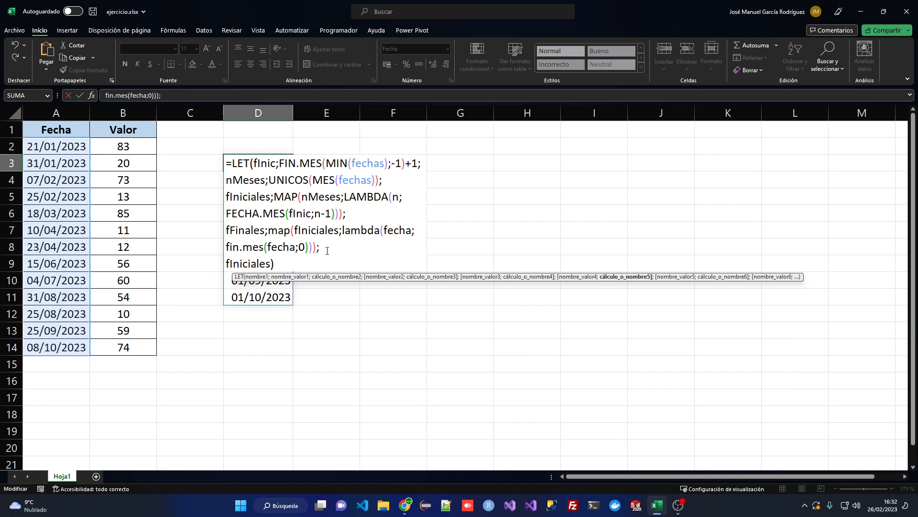
Step: Replace the final result fIniciales in the D3 LET formula with APILARH(fIniciales;fFinales) and enter it
double_click(258, 262)
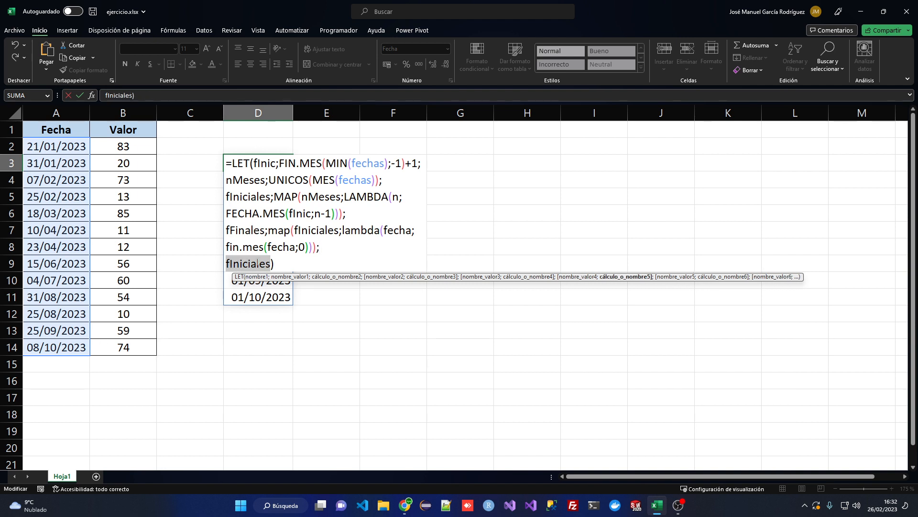
text(apilarh)
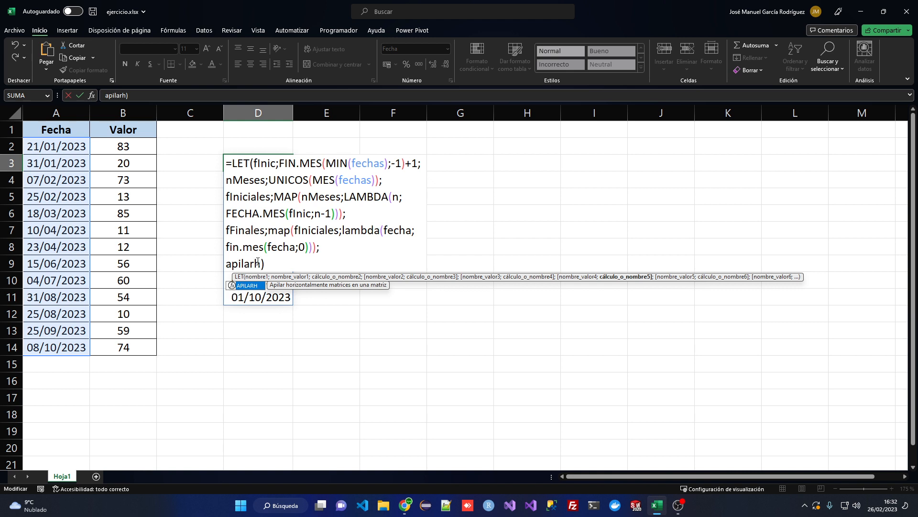
text(()
text(finiciales,)
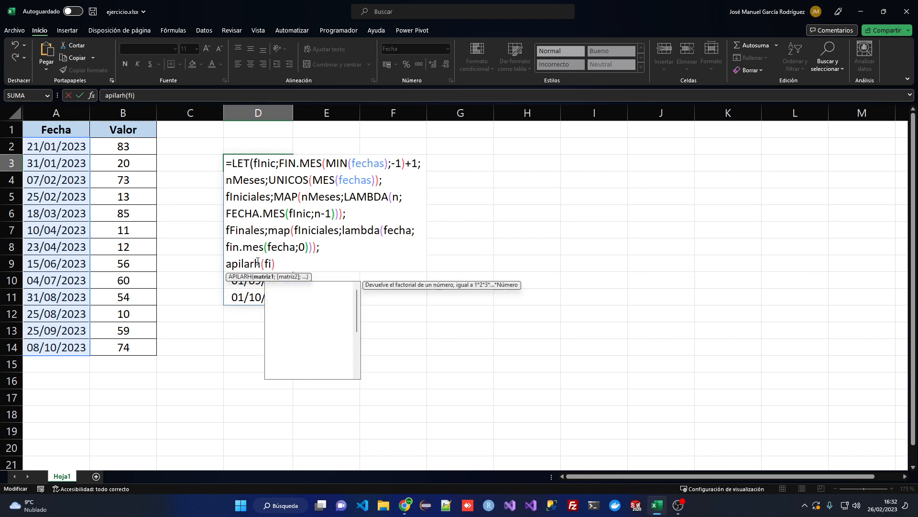
key(BackSpace)
text(;ffinales)
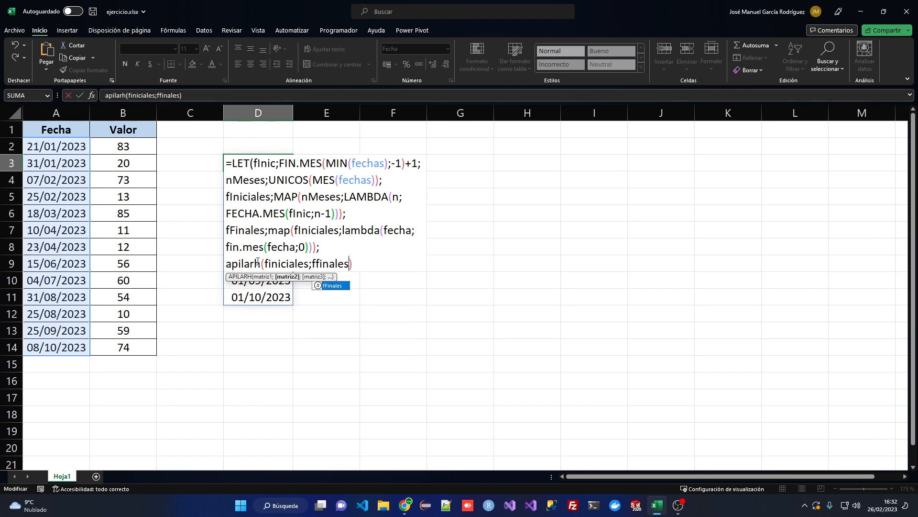
text()))
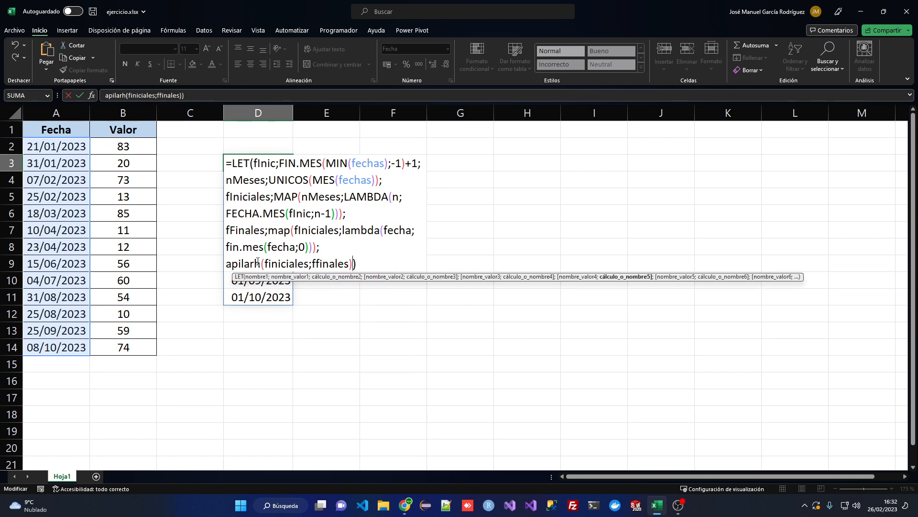
key(Return)
Step: Format the spilled month-end results in E3:E11 as short dates (Fecha corta)
drag(328, 163, 334, 293)
click(448, 49)
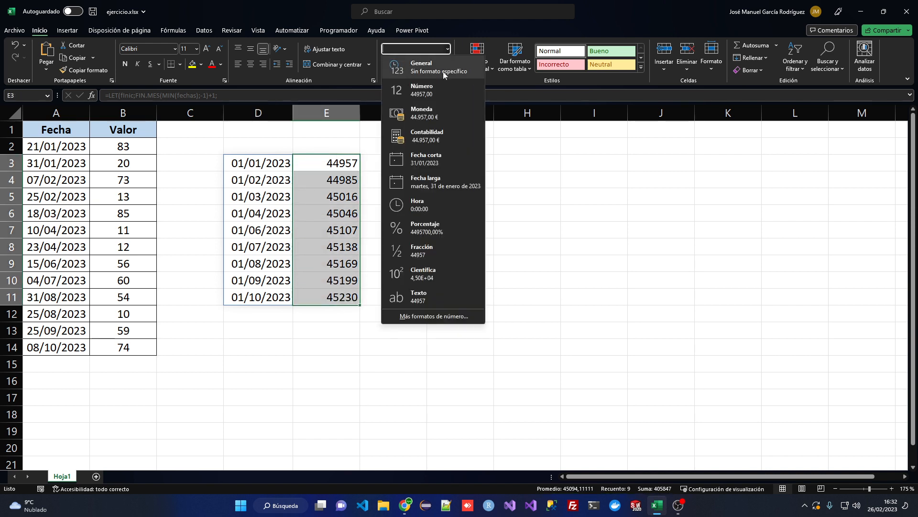
click(432, 158)
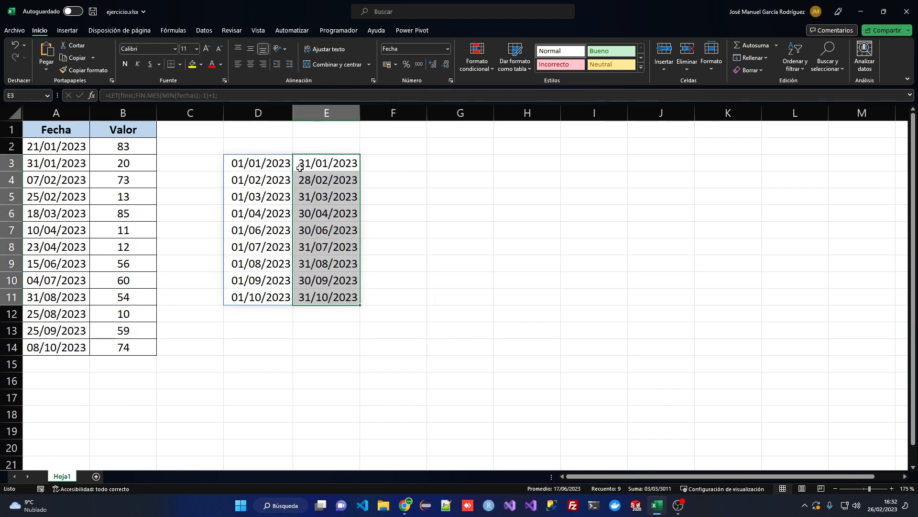
click(259, 165)
click(314, 163)
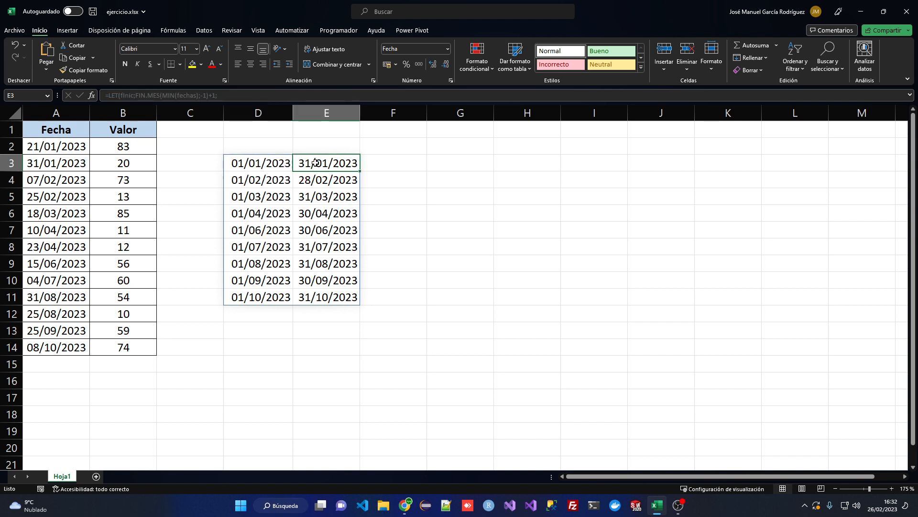
click(240, 183)
click(314, 183)
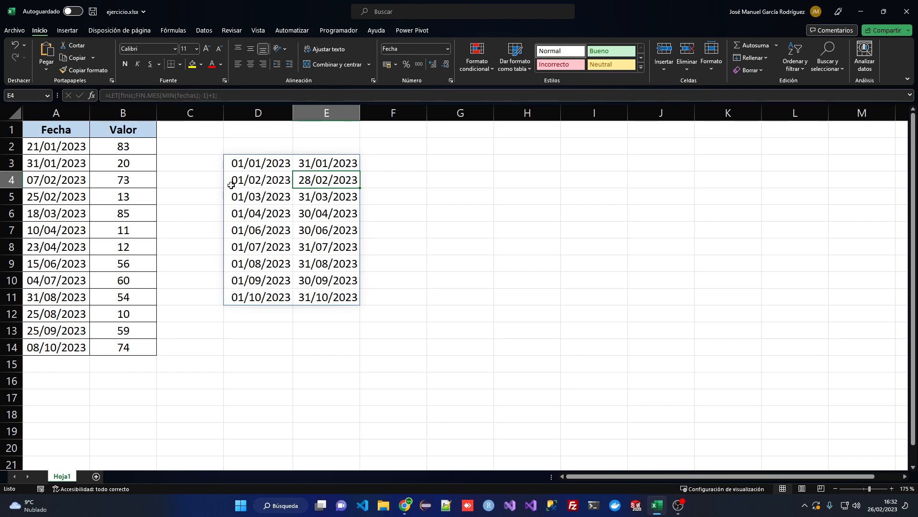
Step: Insert two blank lines in the D3 LET formula between the fFinales definition and the final APILARH expression
double_click(251, 165)
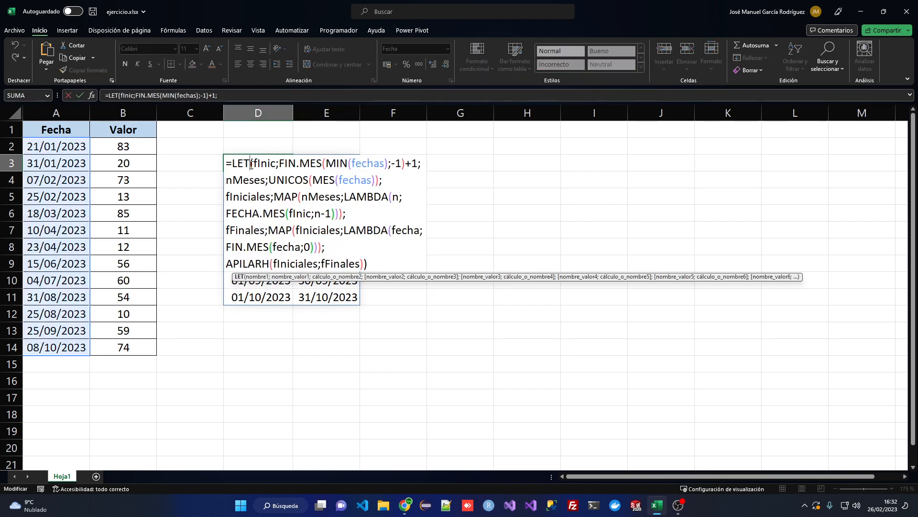
click(361, 247)
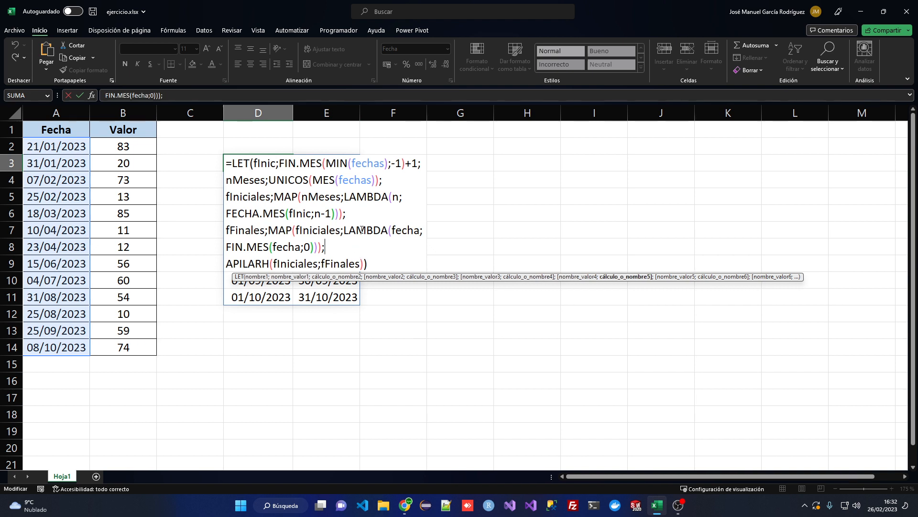
key(alt+Return)
key(alt+Return)
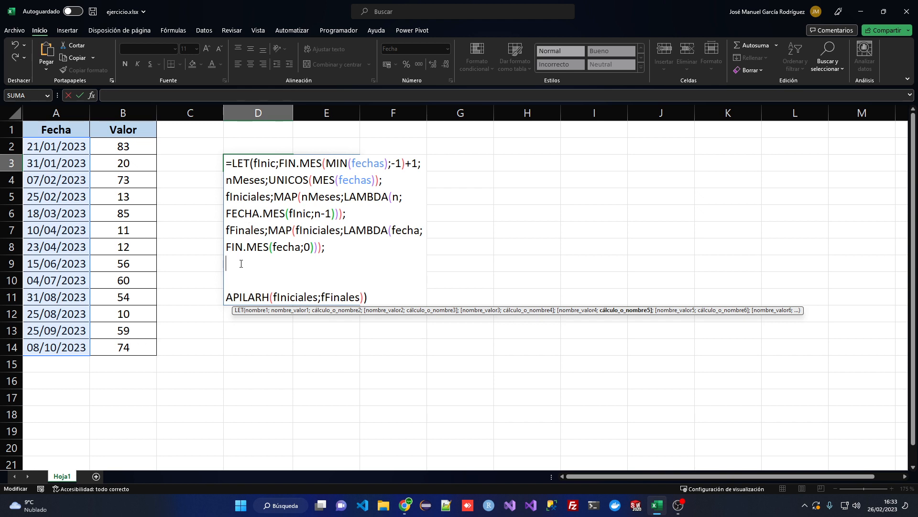
drag(268, 230, 292, 230)
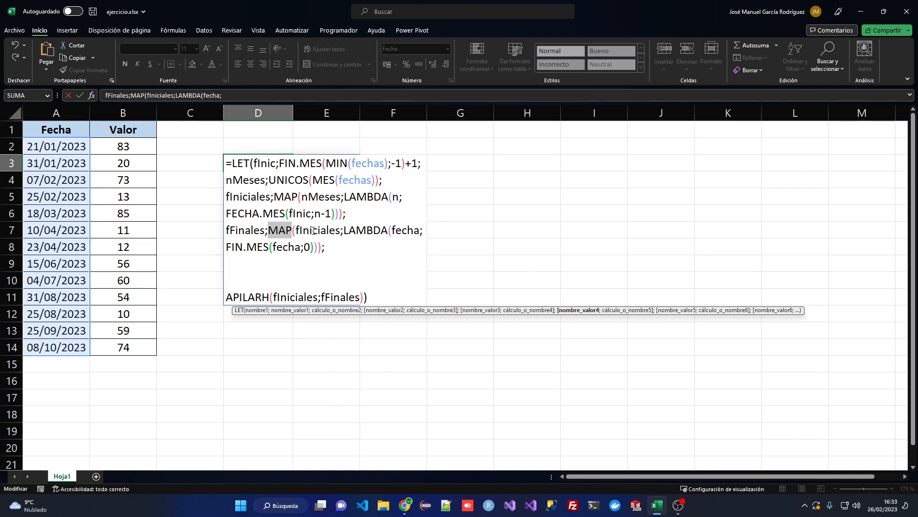
click(321, 263)
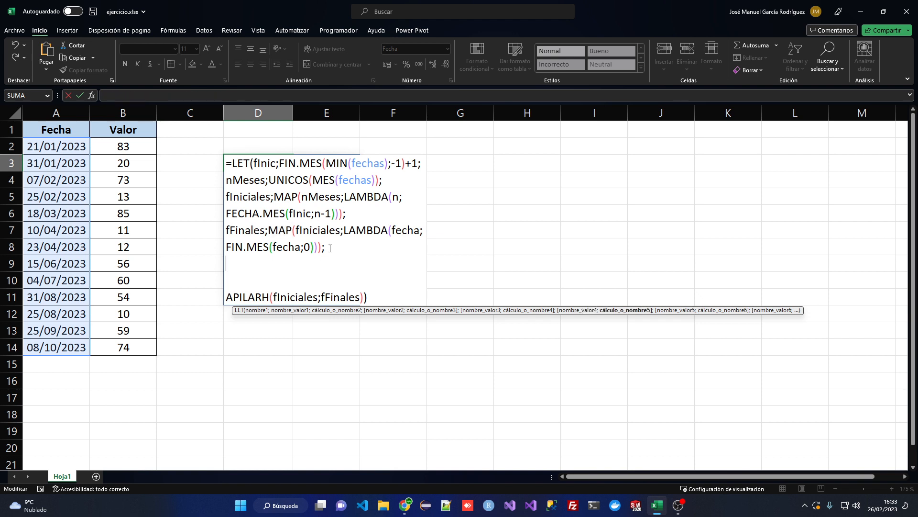
Step: Start a new LET variable in D3 with totales;map(finiciales;ffinales;lambda(i;f; followed by a line break
text(total)
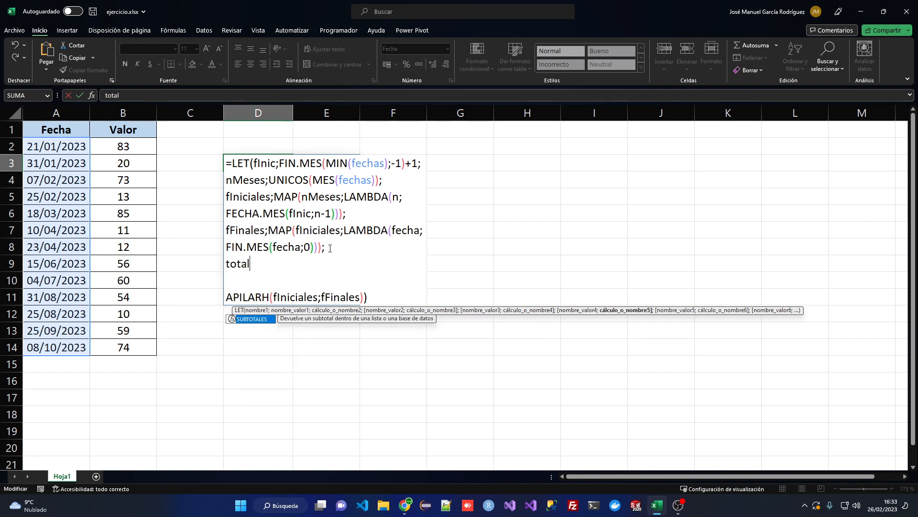
text(es;map()
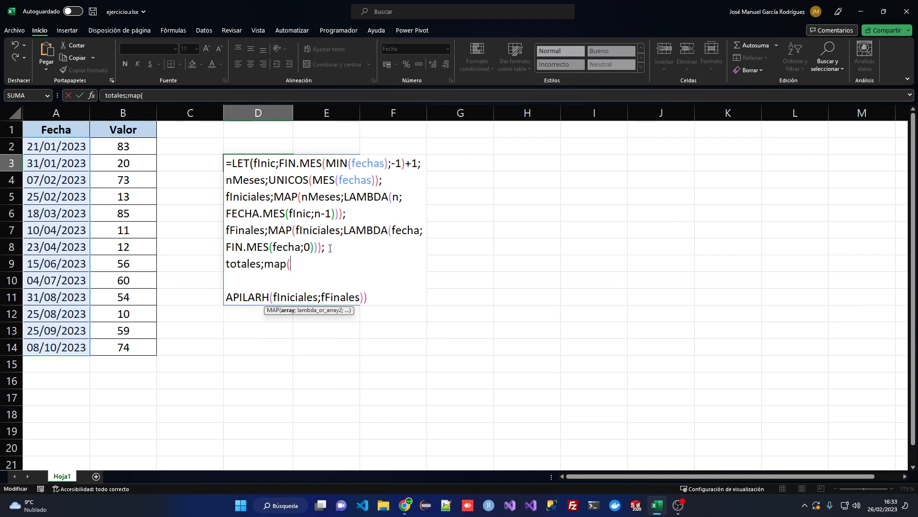
text(finiciale)
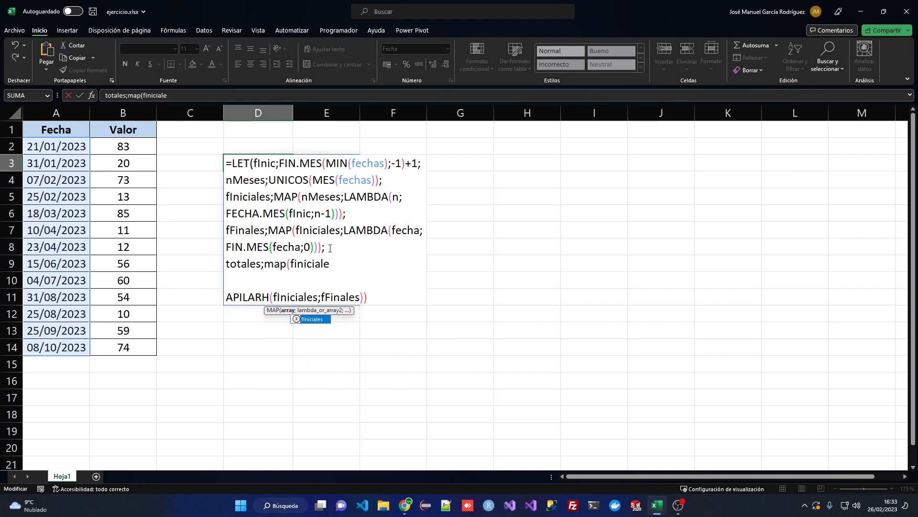
text(s;ffin)
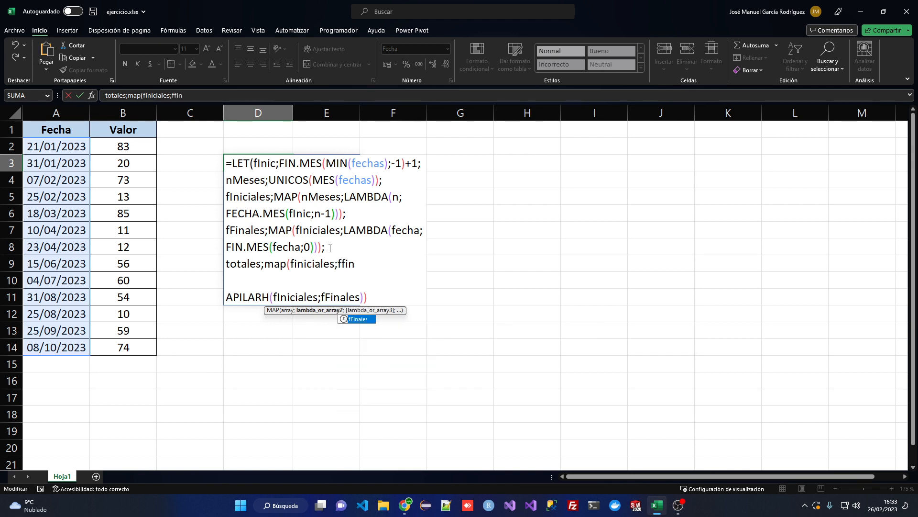
text(ales;lambda()
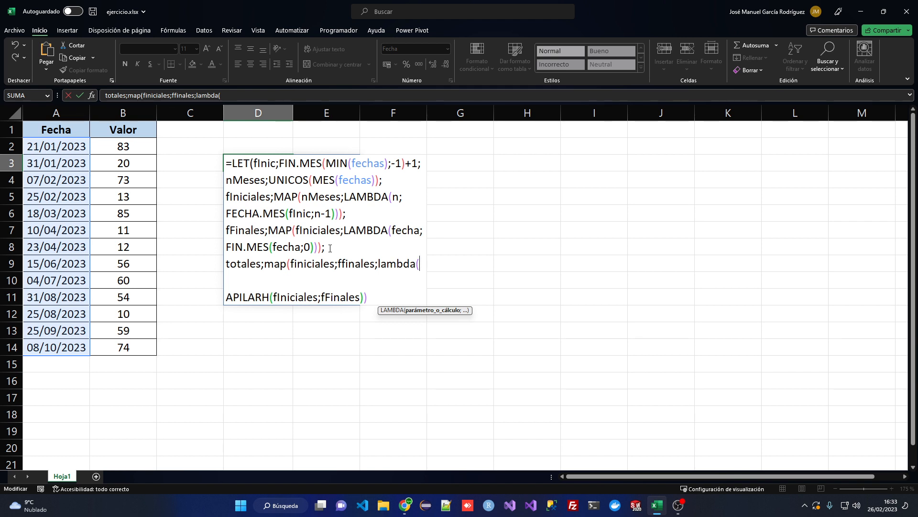
text(i;)
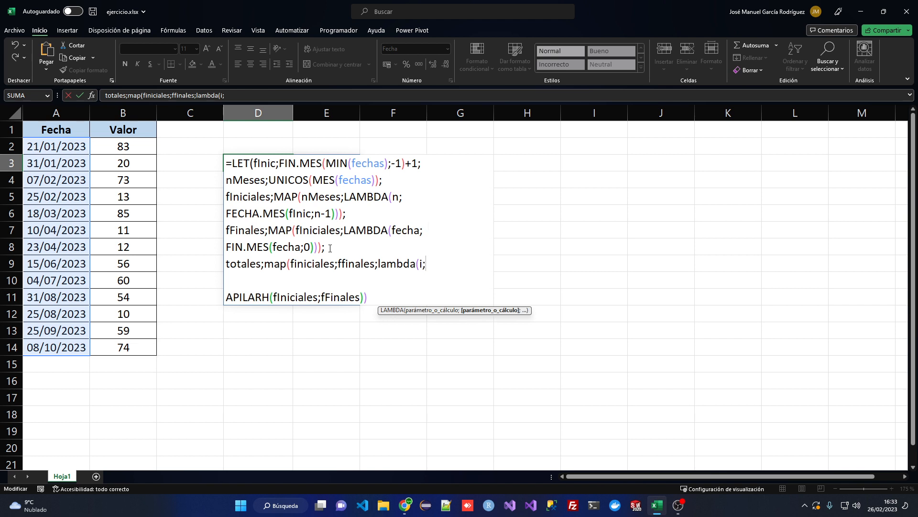
text(f;)
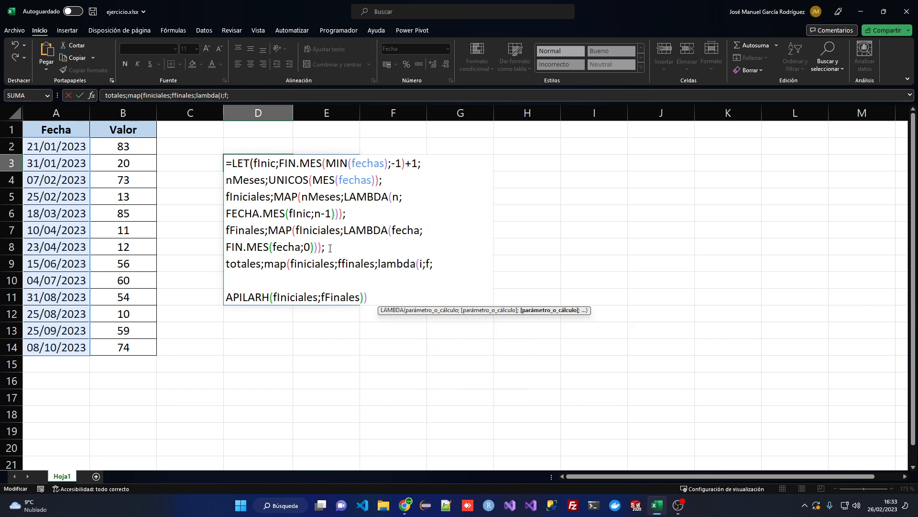
key(alt+Return)
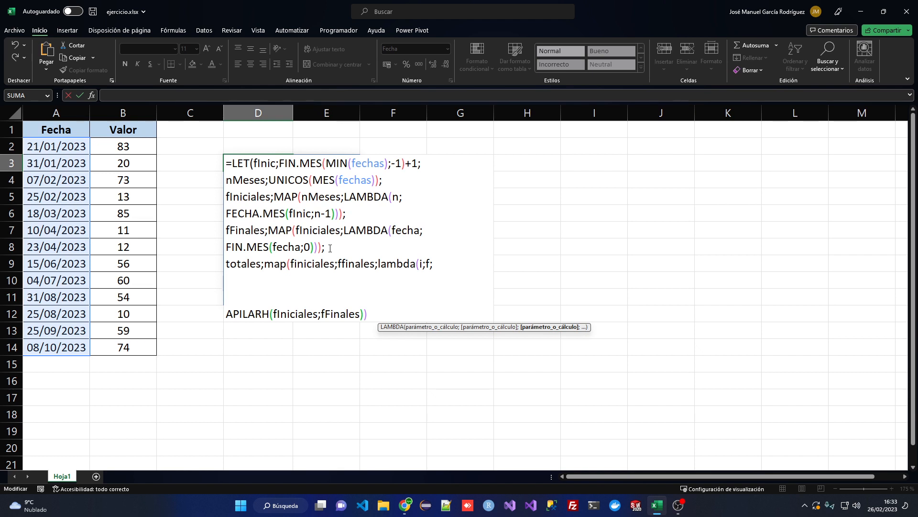
text(conjunto)
key(BackSpace)
key(BackSpace)
key(BackSpace)
key(BackSpace)
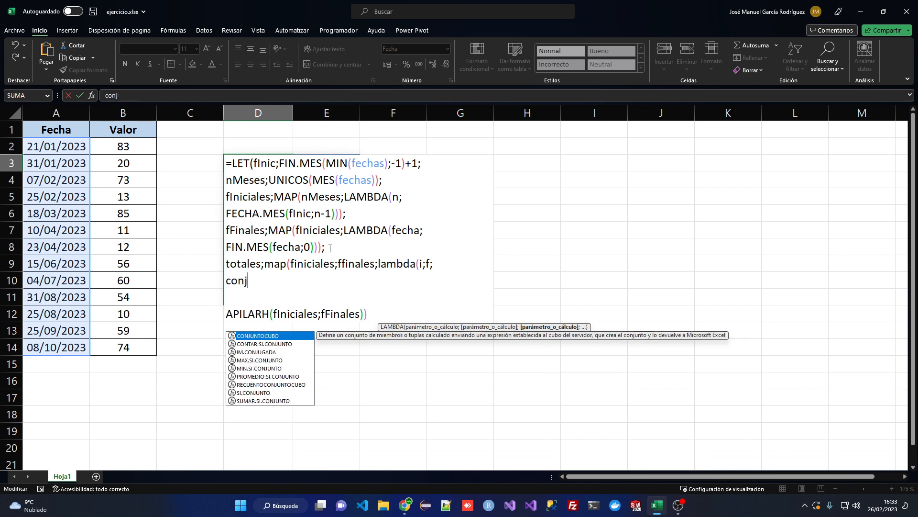
key(BackSpace)
key(BackSpace)
key(BackSpace)
key(BackSpace)
Step: Begin the LAMBDA calculation of totales in D3 with SUMAR.SI.CONJUNTO(valores;fechas; followed by a line break
text(suma)
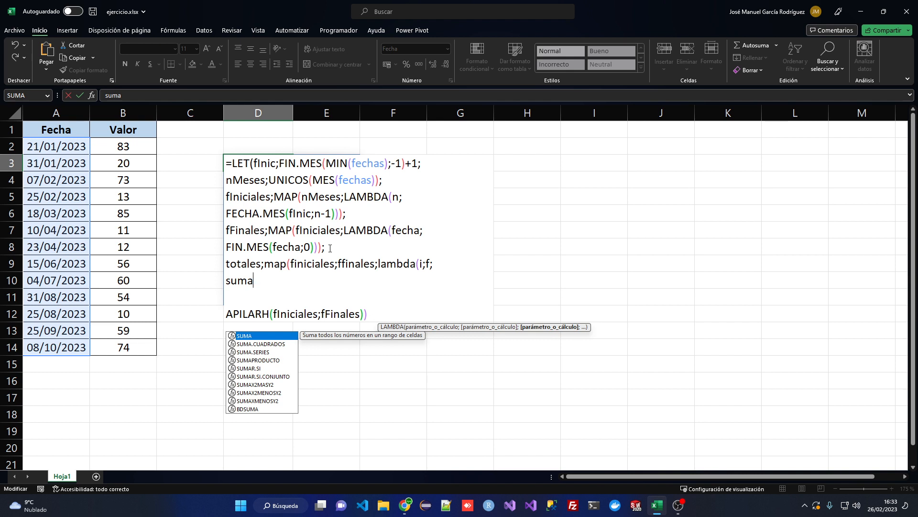
text(.si)
key(BackSpace)
key(BackSpace)
key(BackSpace)
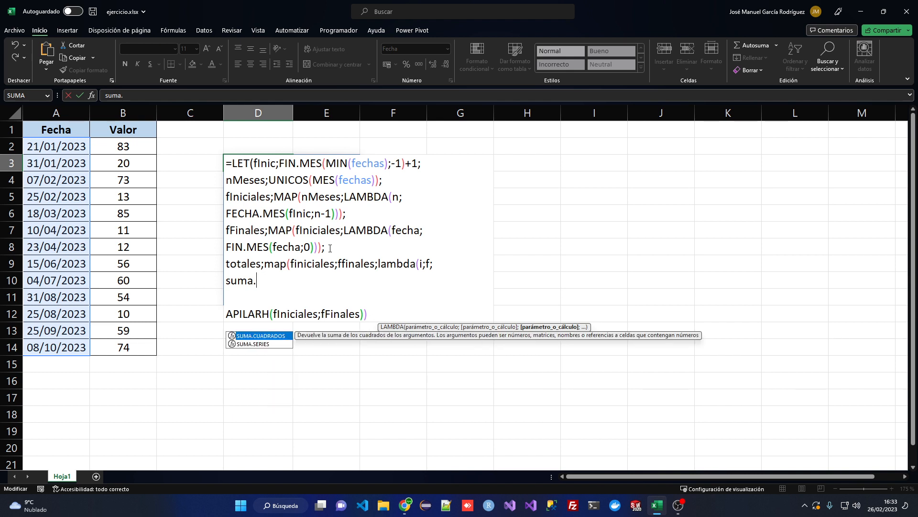
text(r.si)
key(Down)
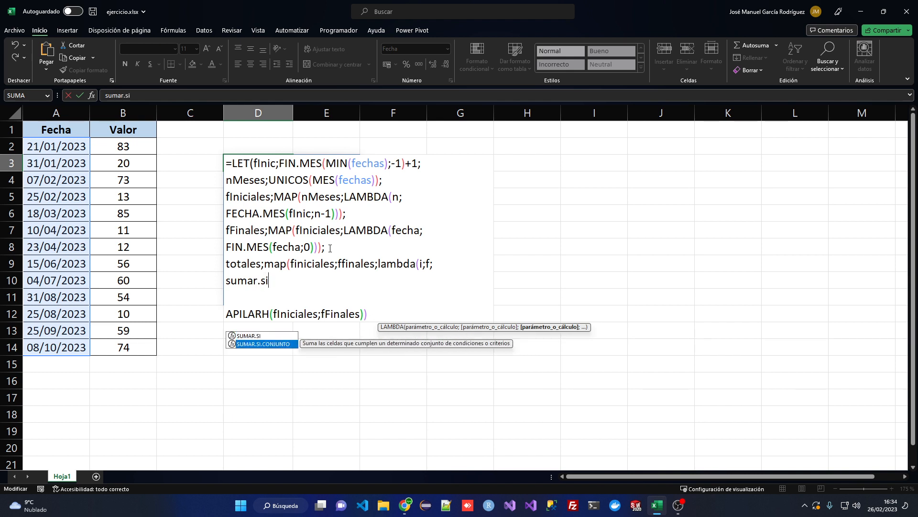
key(Tab)
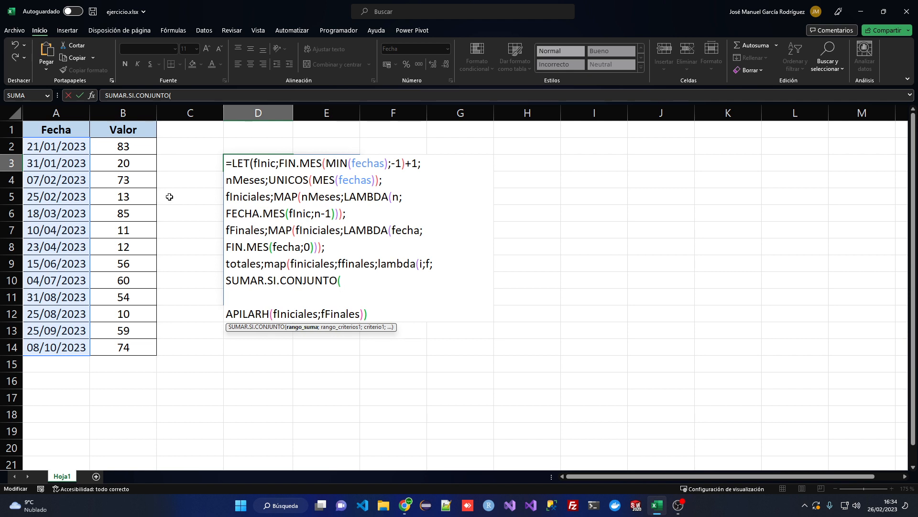
text(valores;)
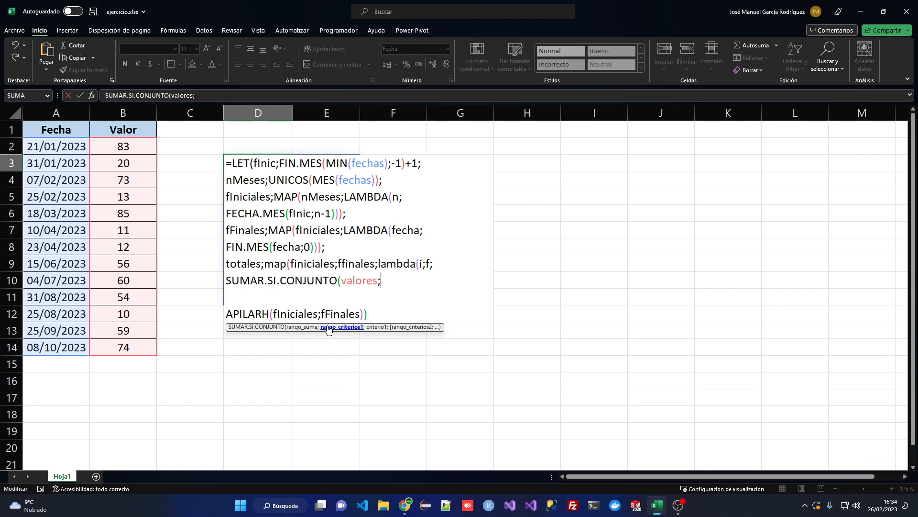
text(fechas;)
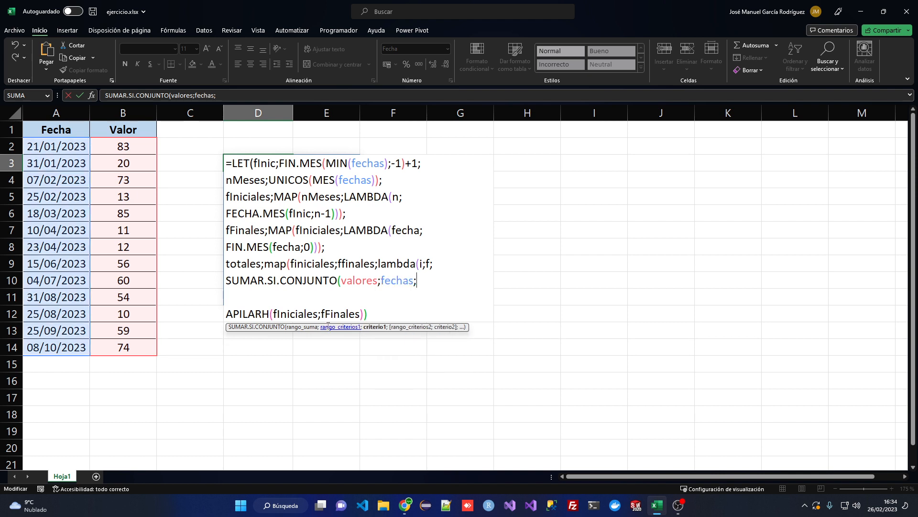
key(alt+Return)
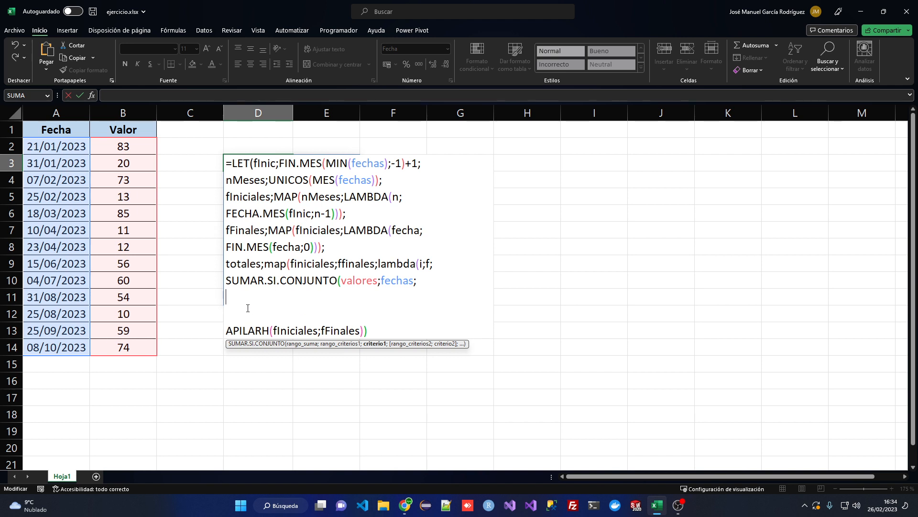
Step: Complete the totales definition in D3 with ">="&i;fechas;"<="&f))); and remove the blank line before APILARH
text(">="&i;)
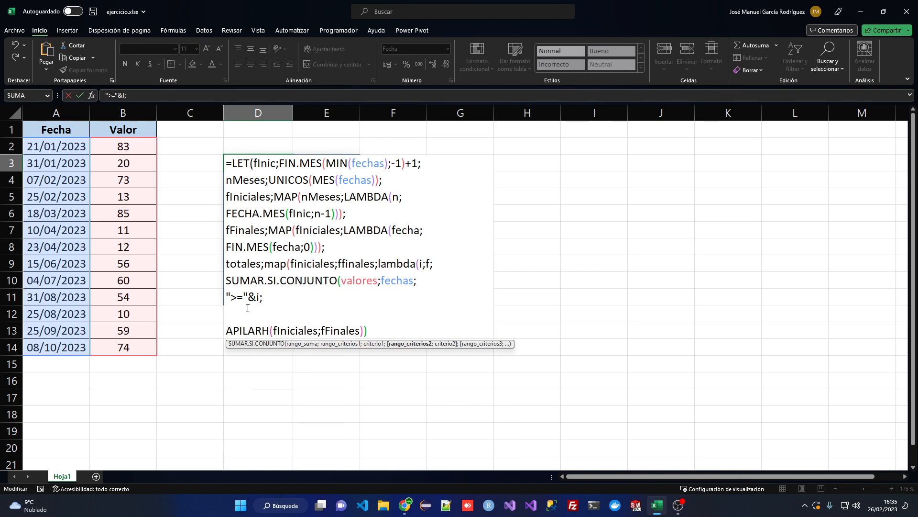
text(fechas;)
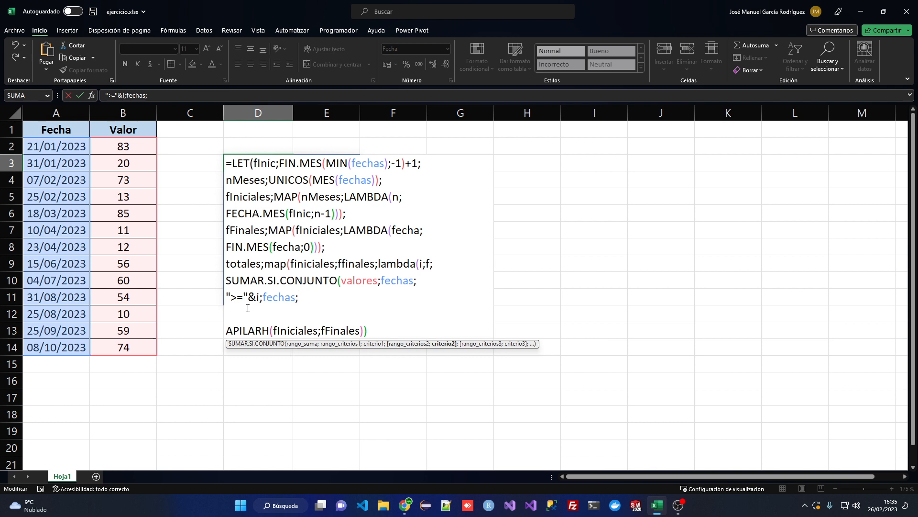
text("<="&f))
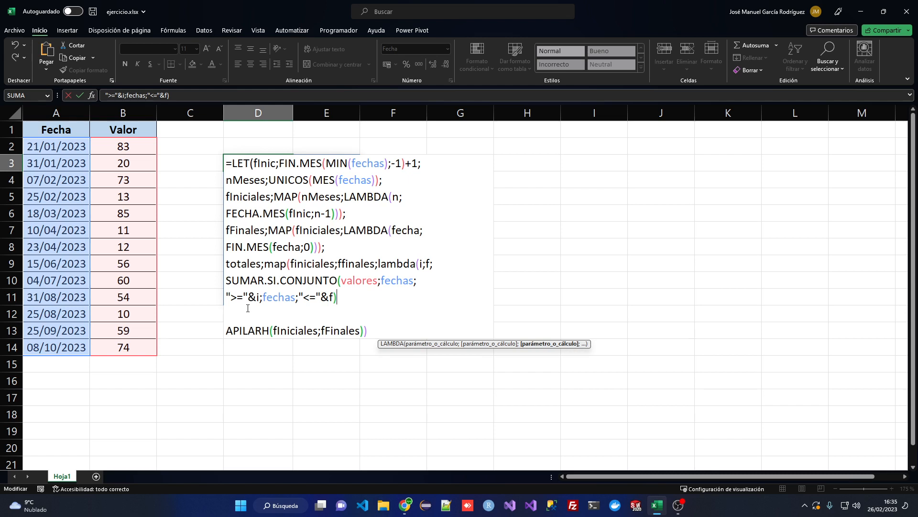
text()))
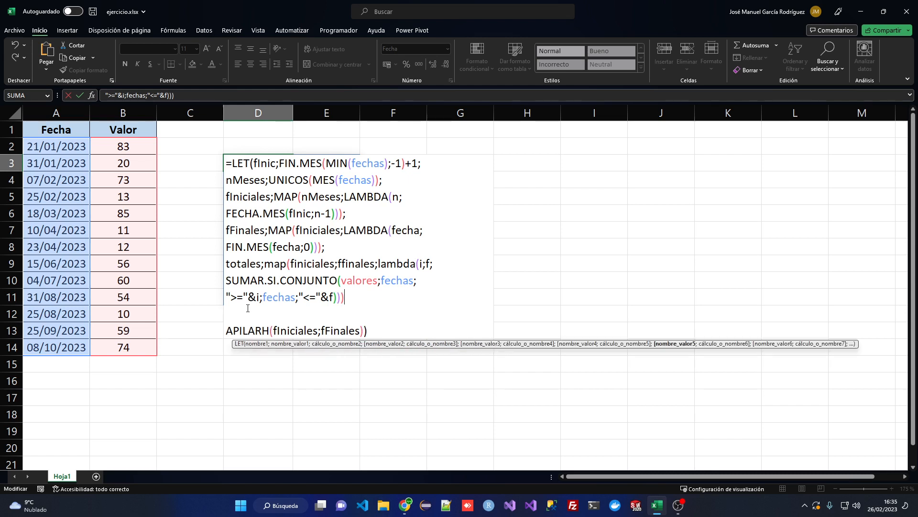
text(;)
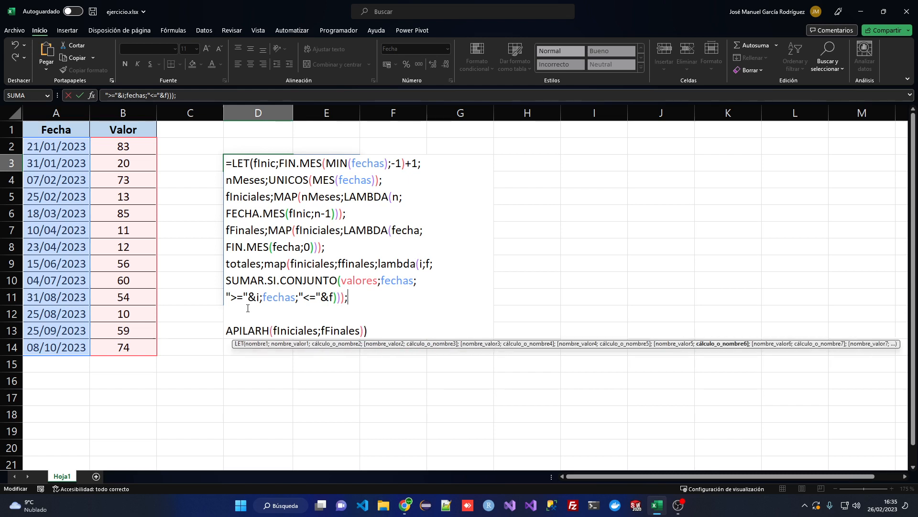
key(Delete)
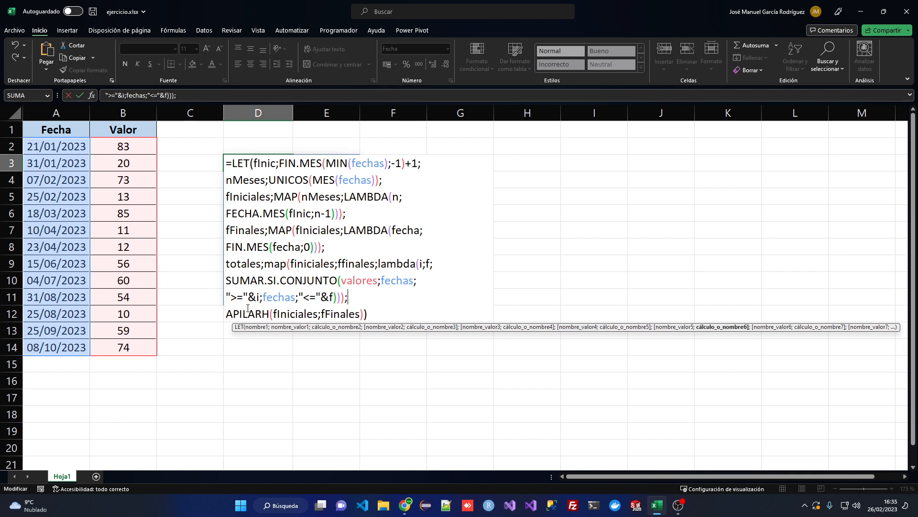
Step: Add totales as the third array of the final APILARH in D3 and enter the formula
key(Down)
key(Right)
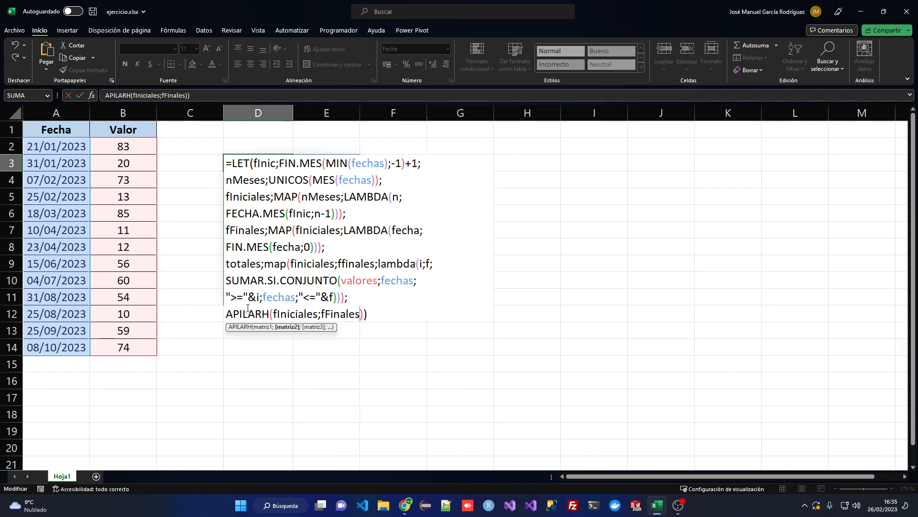
text(;)
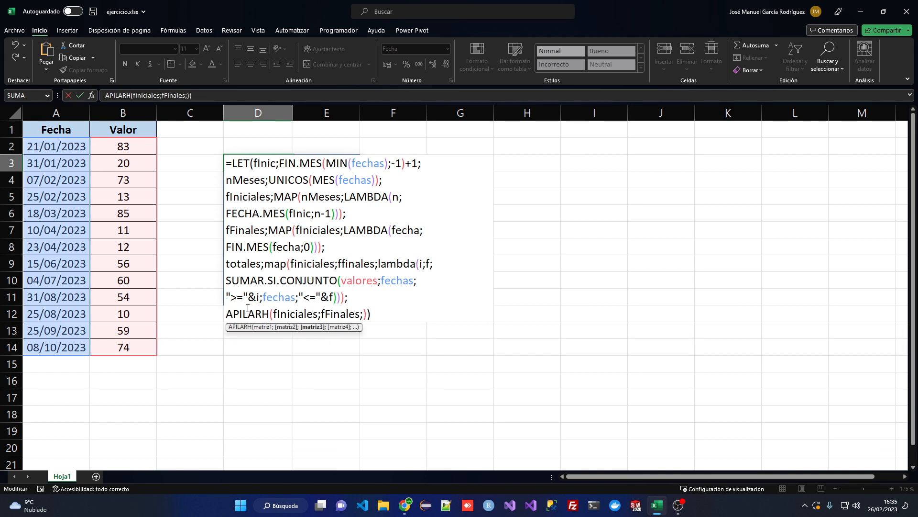
text(totales)
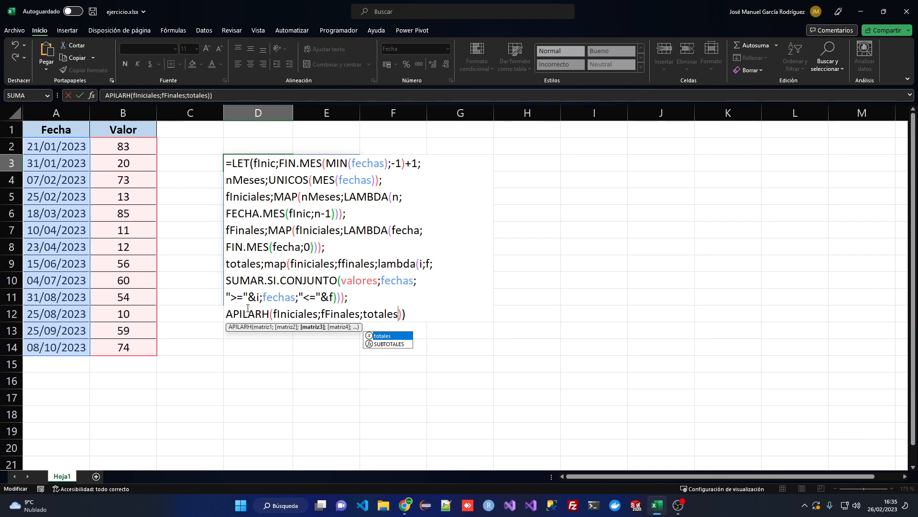
key(Return)
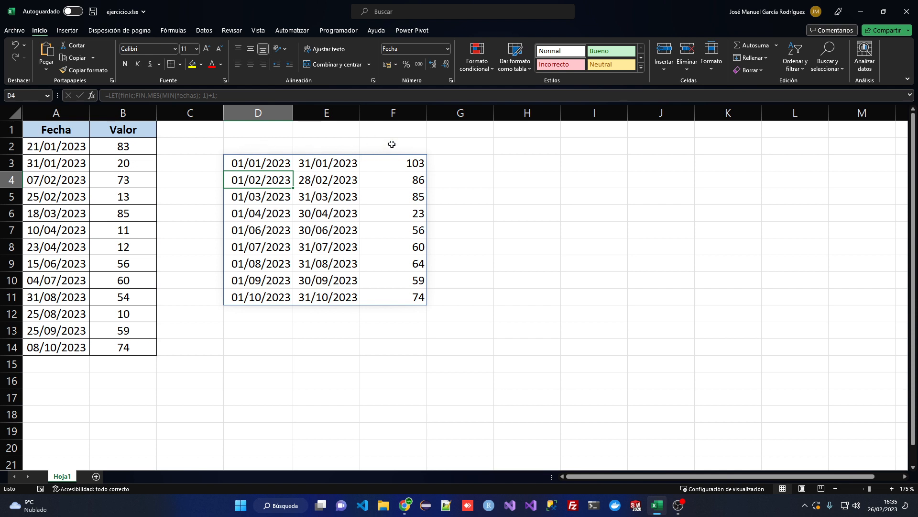
Step: Check the January and February totals in F3 and F4 against the sums of B2:B3 and B4:B5
click(385, 193)
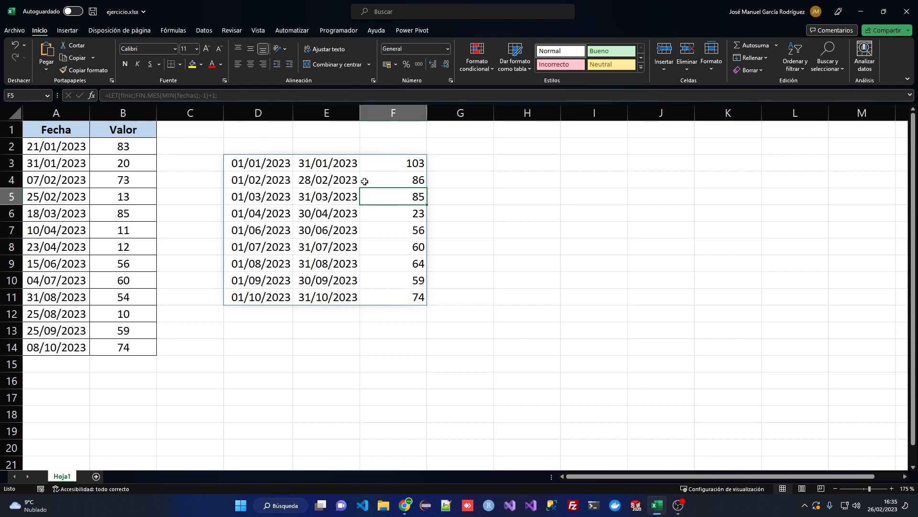
click(404, 164)
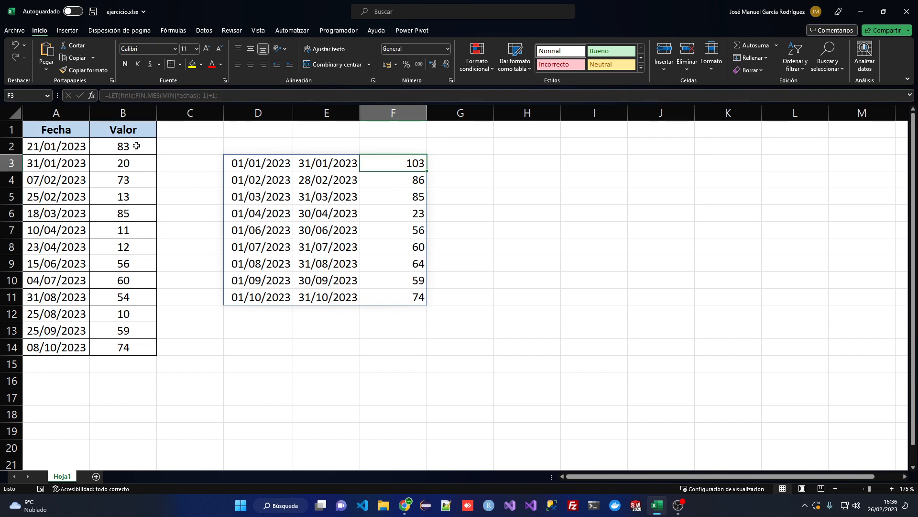
drag(136, 145, 136, 162)
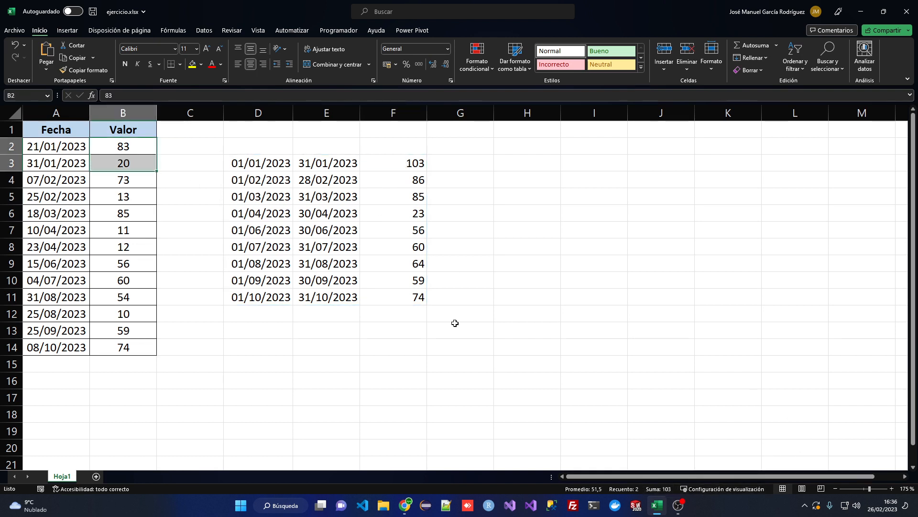
click(401, 184)
drag(133, 183, 131, 196)
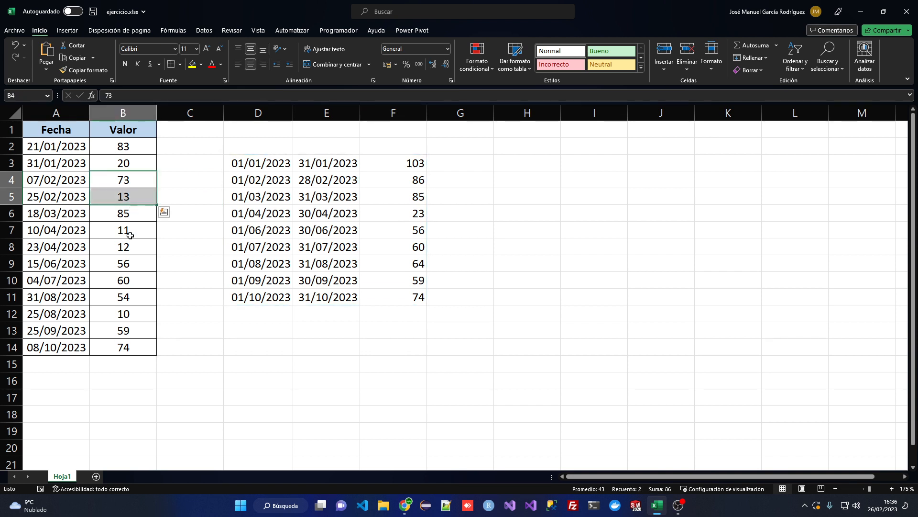
Step: Set the second January value in B3 to 30 to test the January total
click(130, 164)
double_click(130, 164)
key(BackSpace)
key(BackSpace)
text(30)
key(Return)
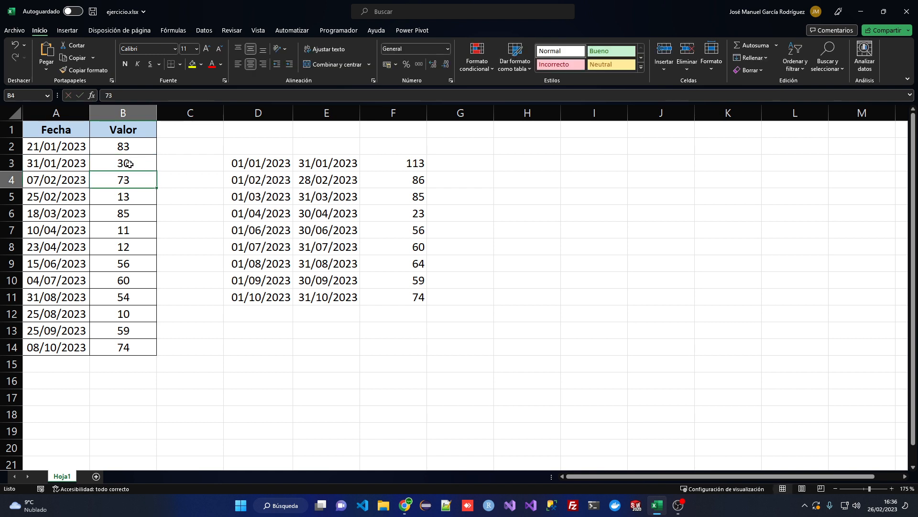
Step: Set the second January value in B3 to -10 to test the total with a negative amount
click(129, 164)
text(-10)
key(Return)
Step: Test the monthly list by clearing the June date in A9, and undo the deletion
click(52, 269)
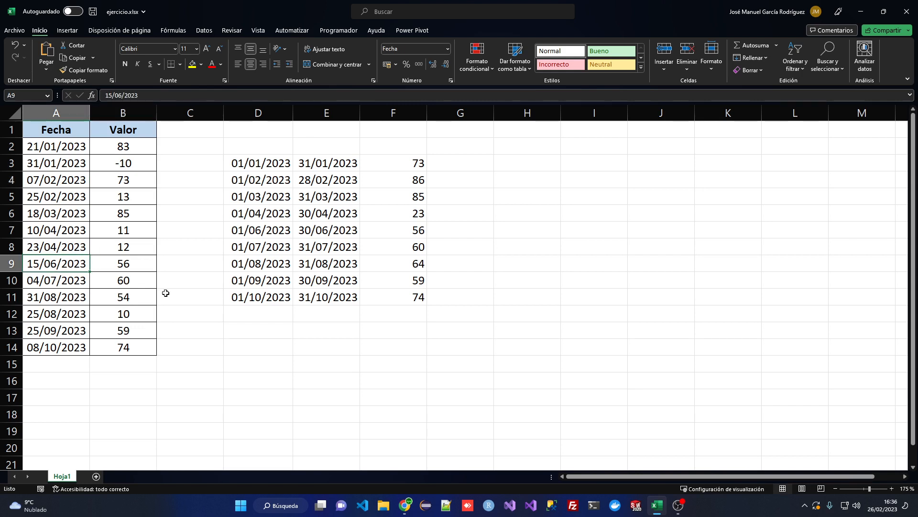
key(Delete)
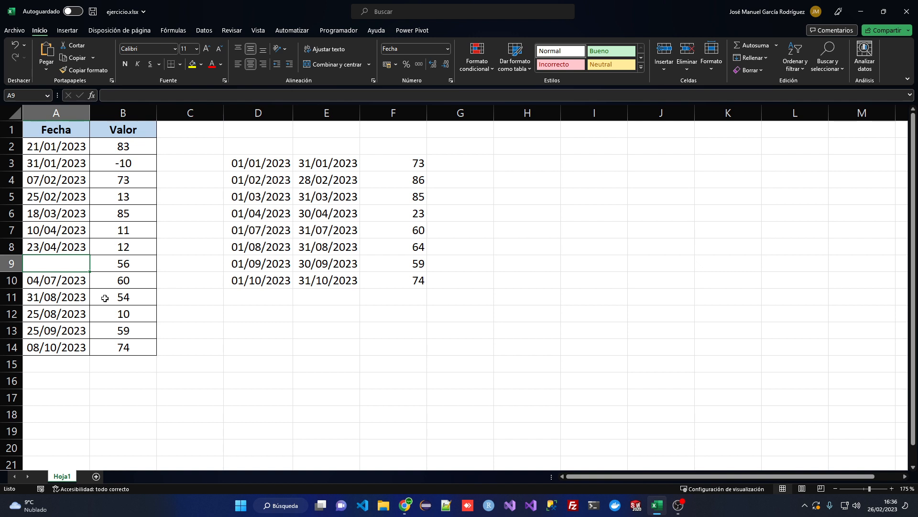
key(ctrl+z)
Step: Clear the June value in B9 and check the June total in F7
key(Right)
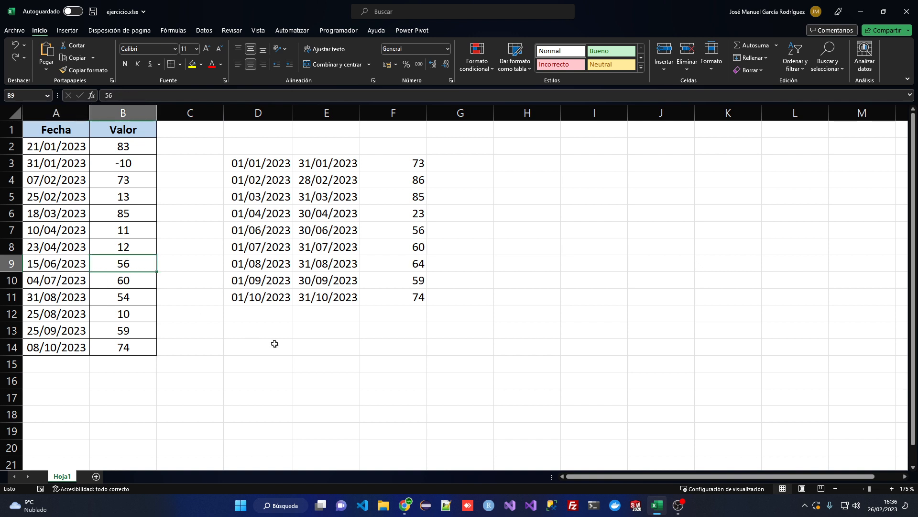
key(Delete)
key(Down)
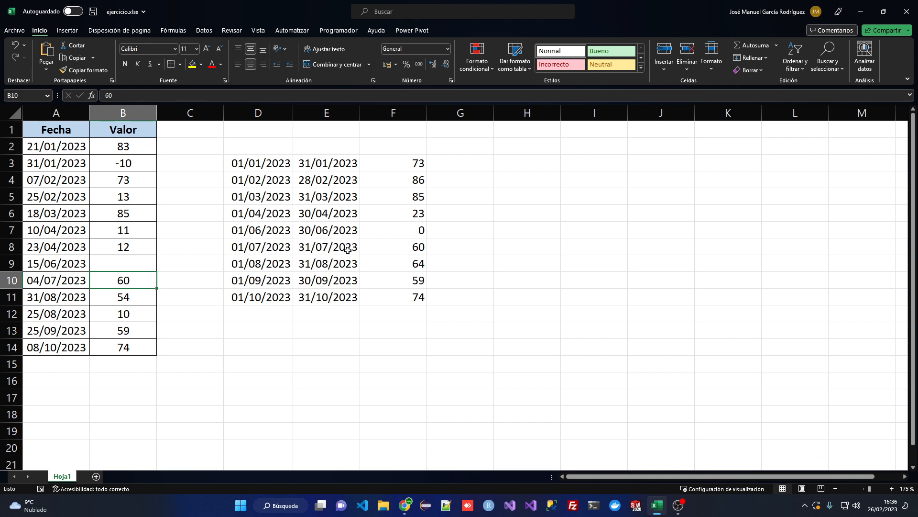
click(404, 231)
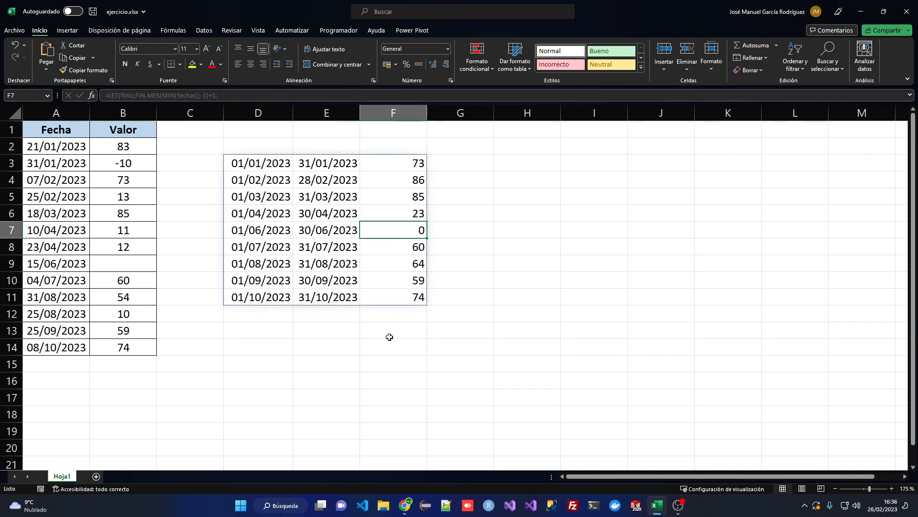
Step: Open the LET formula in D3 for editing
click(279, 316)
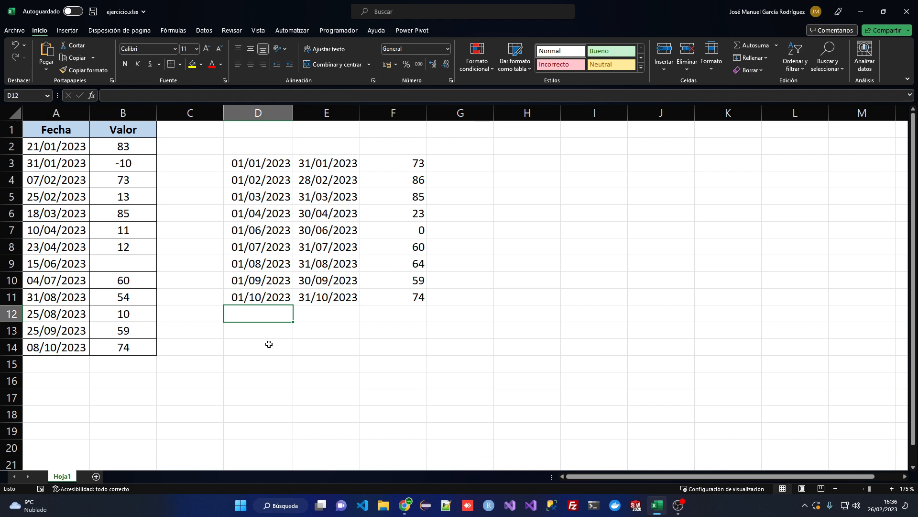
click(270, 163)
double_click(271, 163)
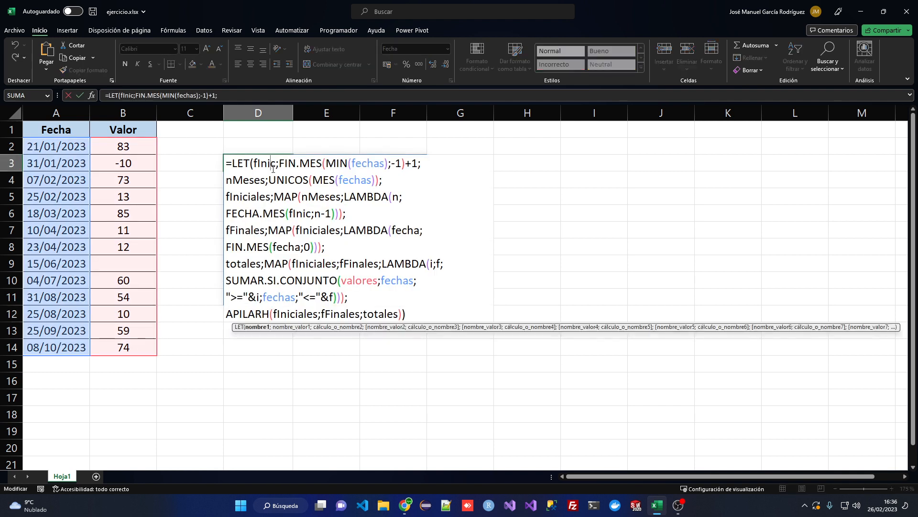